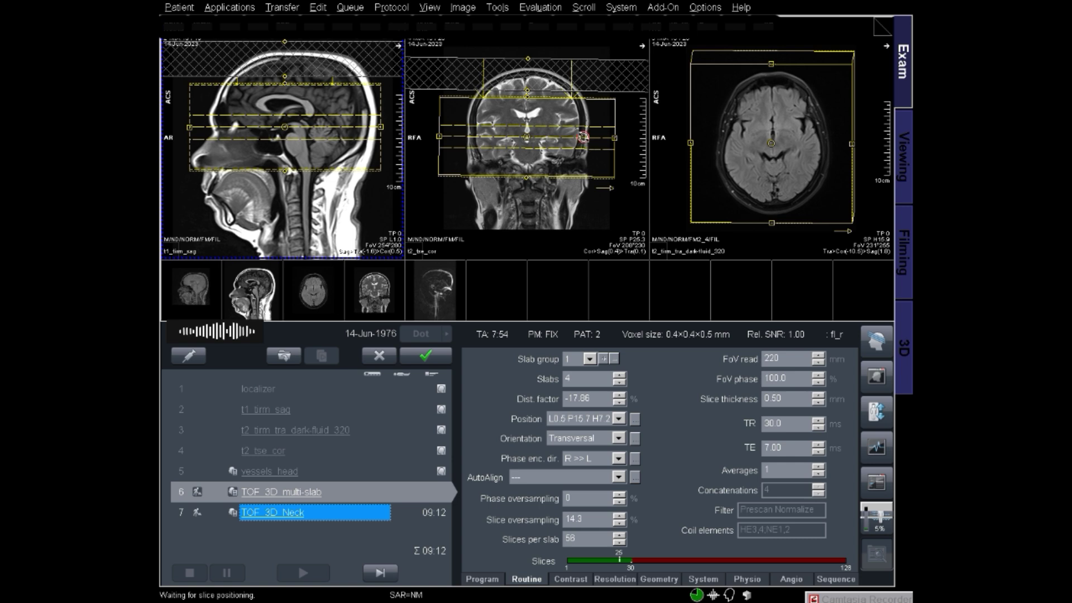
- Tilt the TOF_3D_multi-slab block to T > S1.1 on the coronal view, lower it slightly on the sagittal view, and apply the protocol
drag(584, 144, 591, 143)
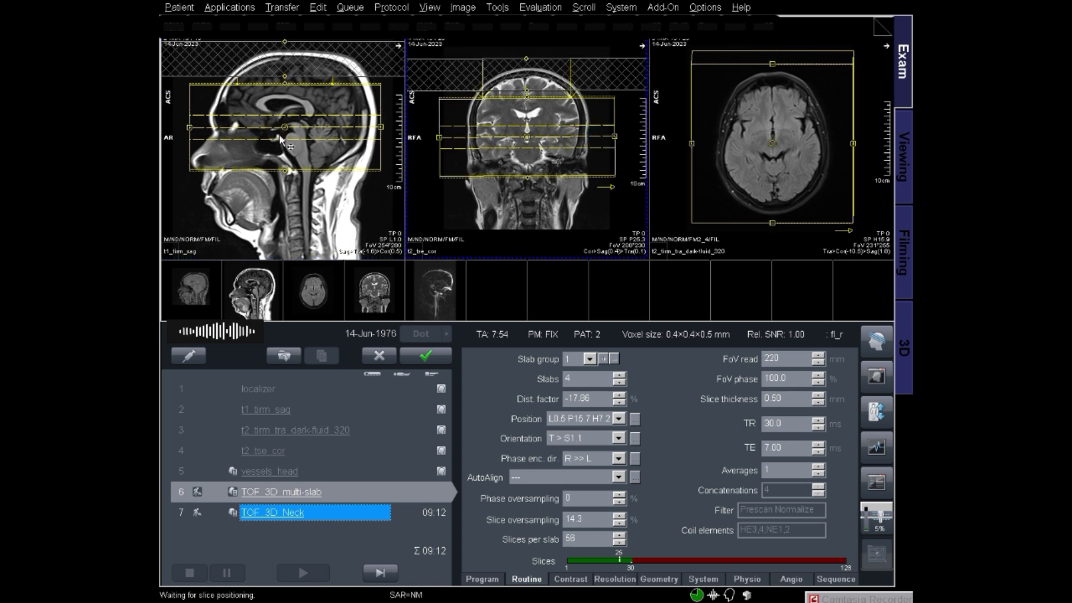
drag(286, 128, 289, 131)
middle_drag(335, 252, 338, 257)
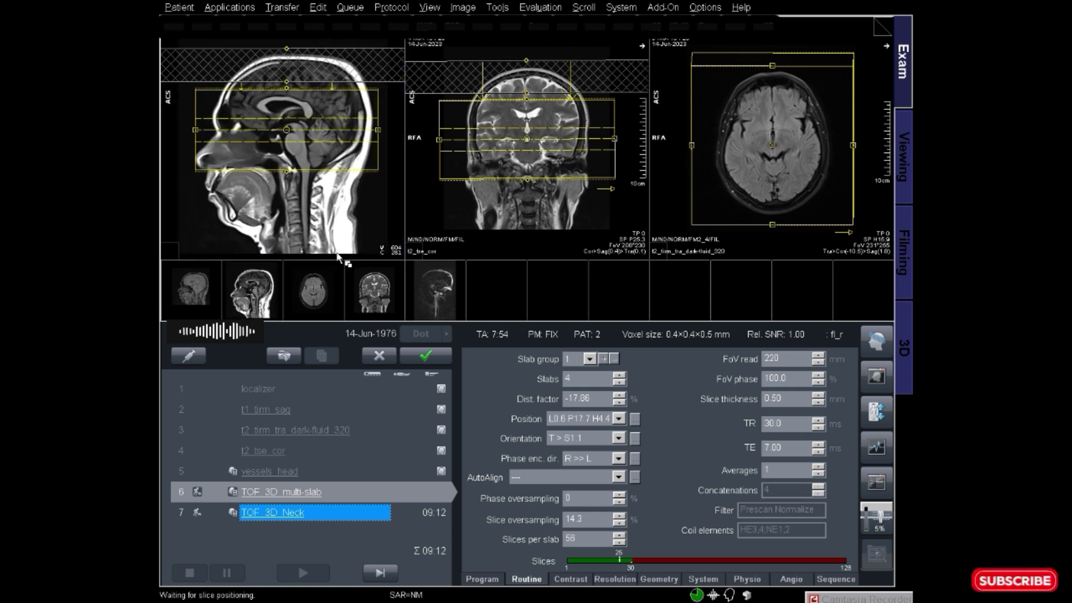
click(557, 249)
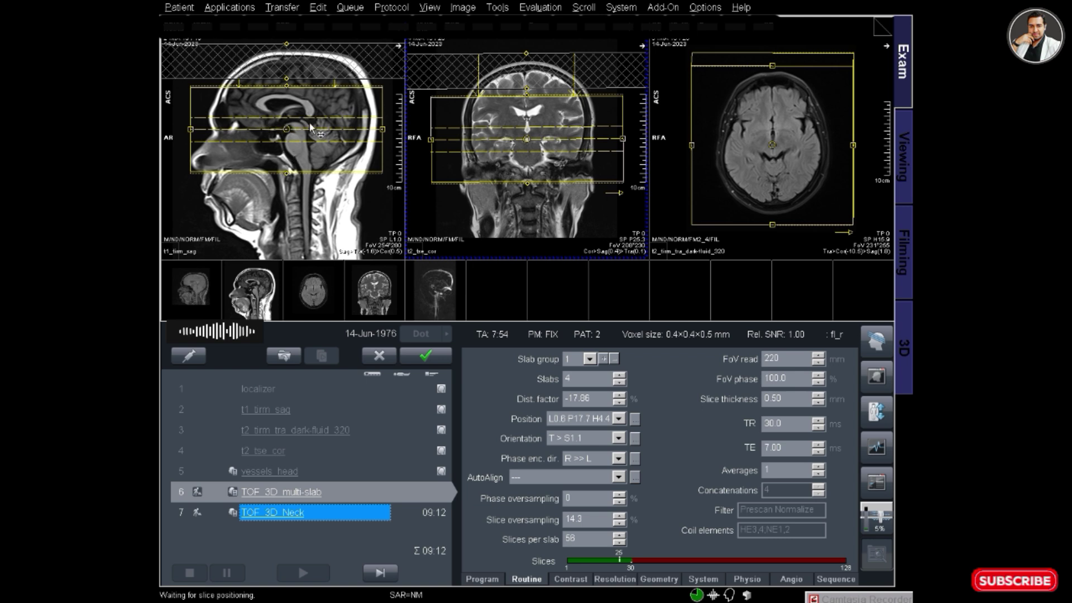
click(285, 126)
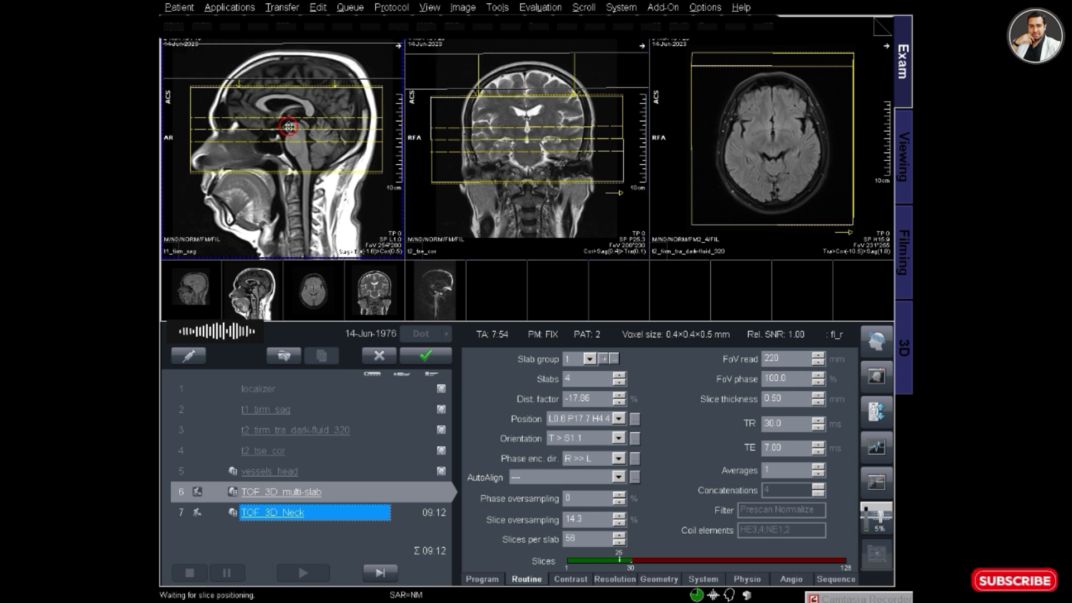
click(425, 362)
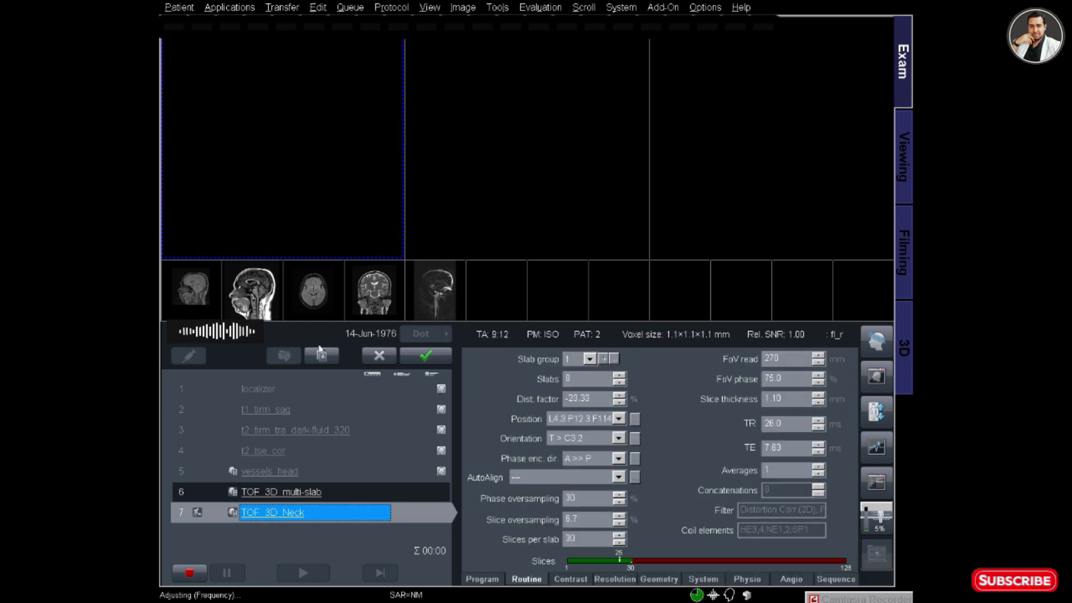
click(840, 597)
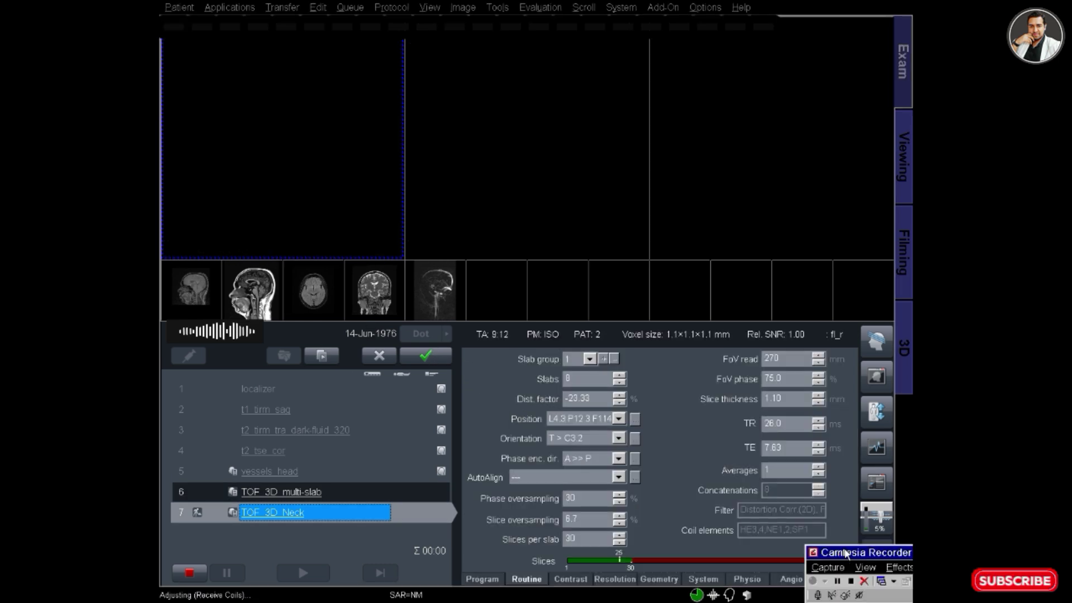
click(836, 568)
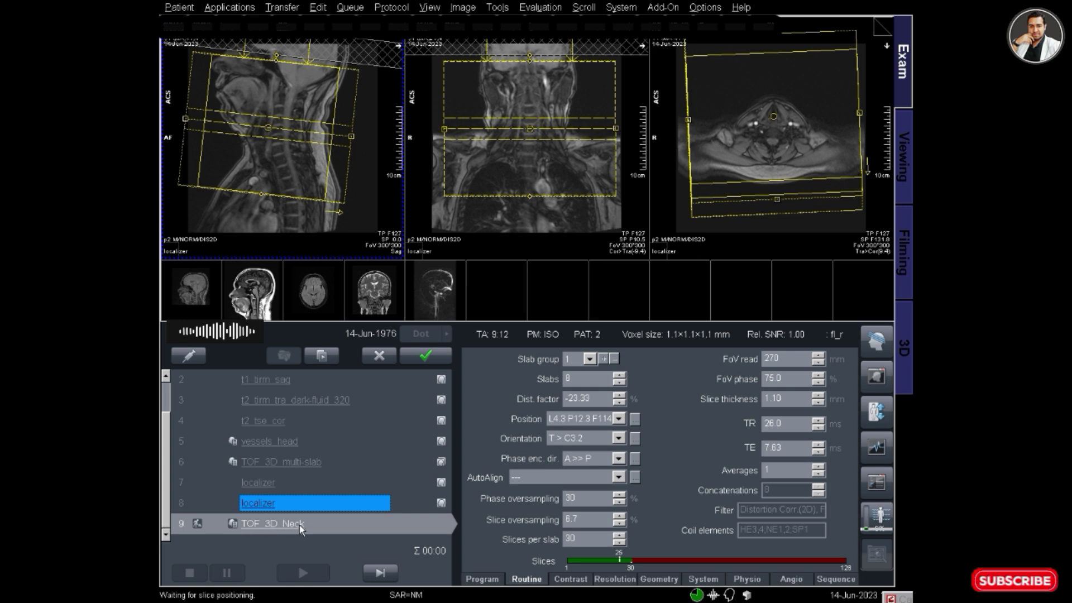
- Level the TOF_3D_Neck slabs to T > C9.3 on the sagittal localizer and straighten their in-plane rotation on the axial view
drag(310, 133, 280, 128)
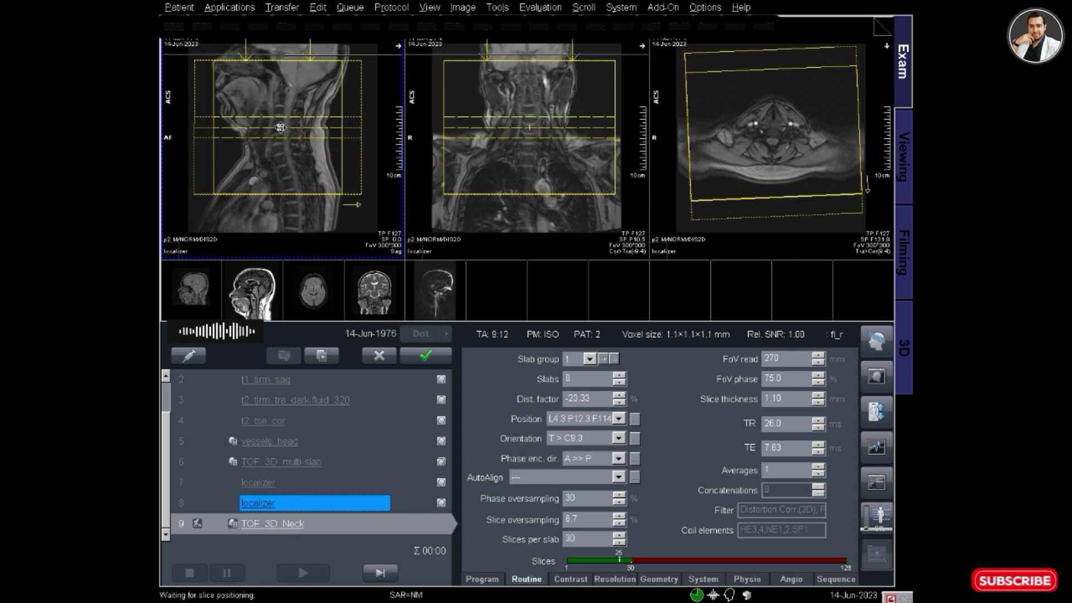
click(564, 184)
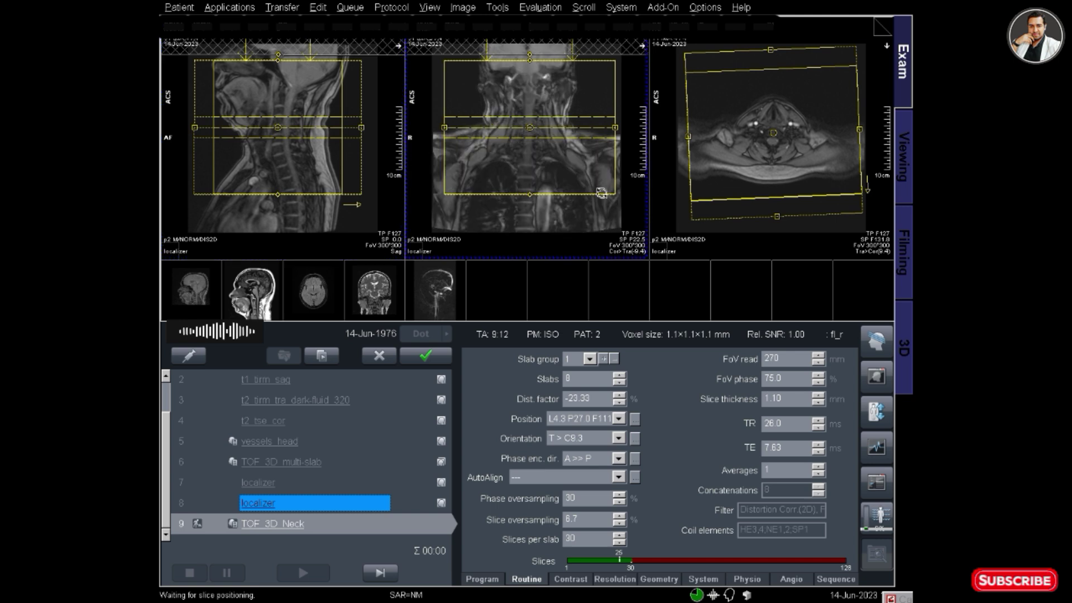
scroll(597, 211, down, 4)
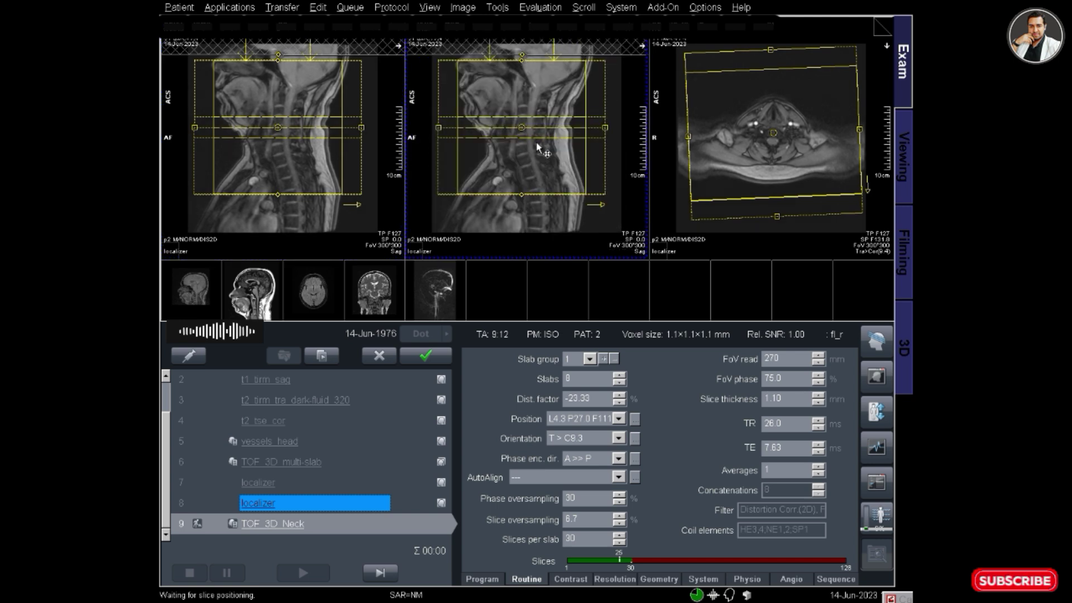
click(767, 130)
drag(701, 218, 686, 203)
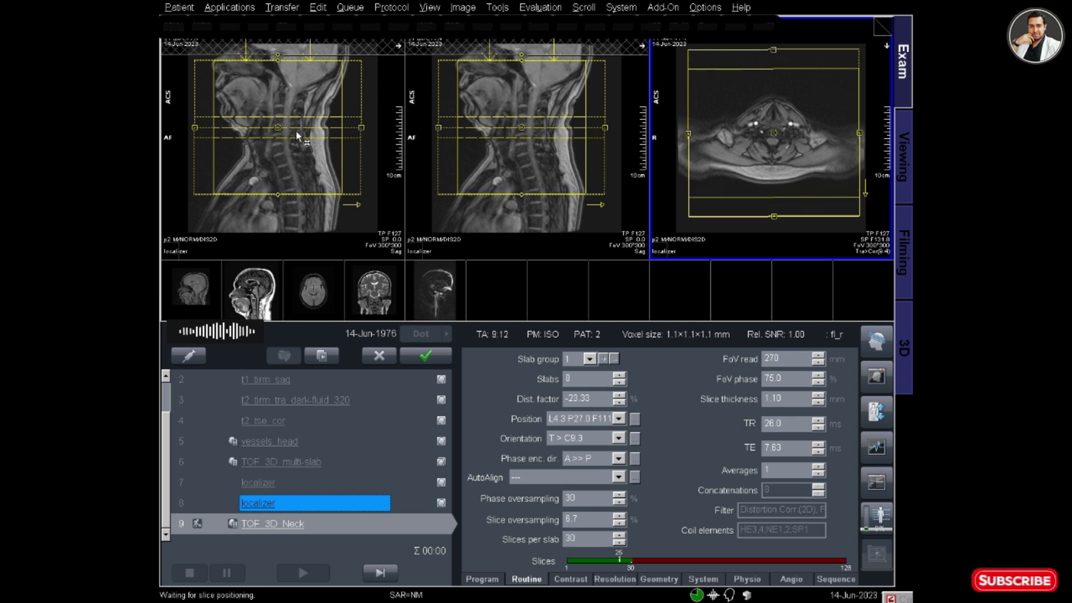
- Tilt the neck slabs slightly on the coronal localizer, shift them a little toward the feet, and start the TOF_3D_Neck scan
click(278, 129)
scroll(530, 167, down, 2)
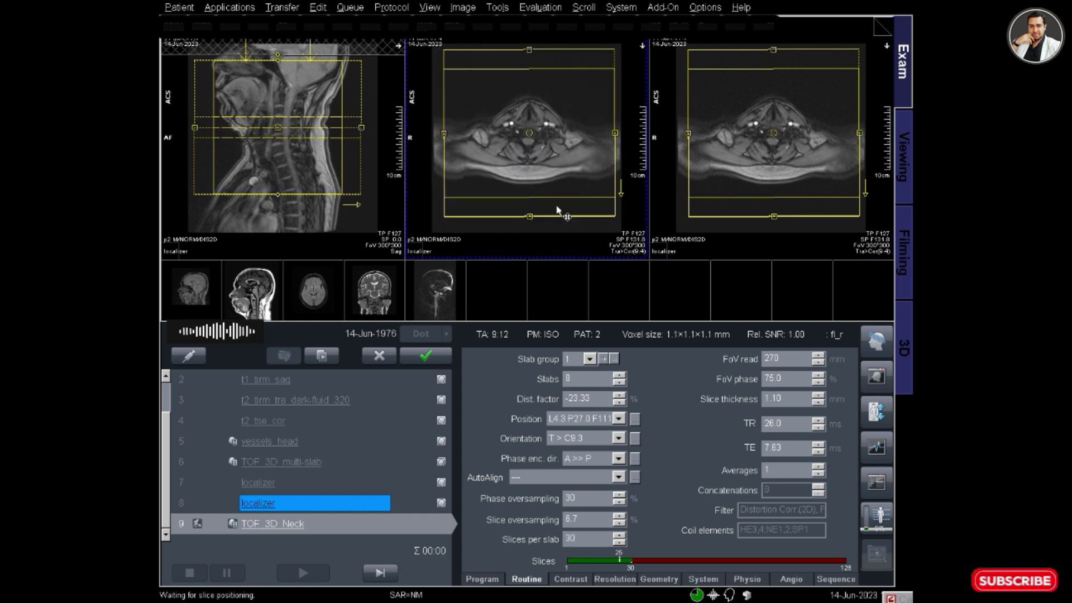
drag(530, 128, 594, 132)
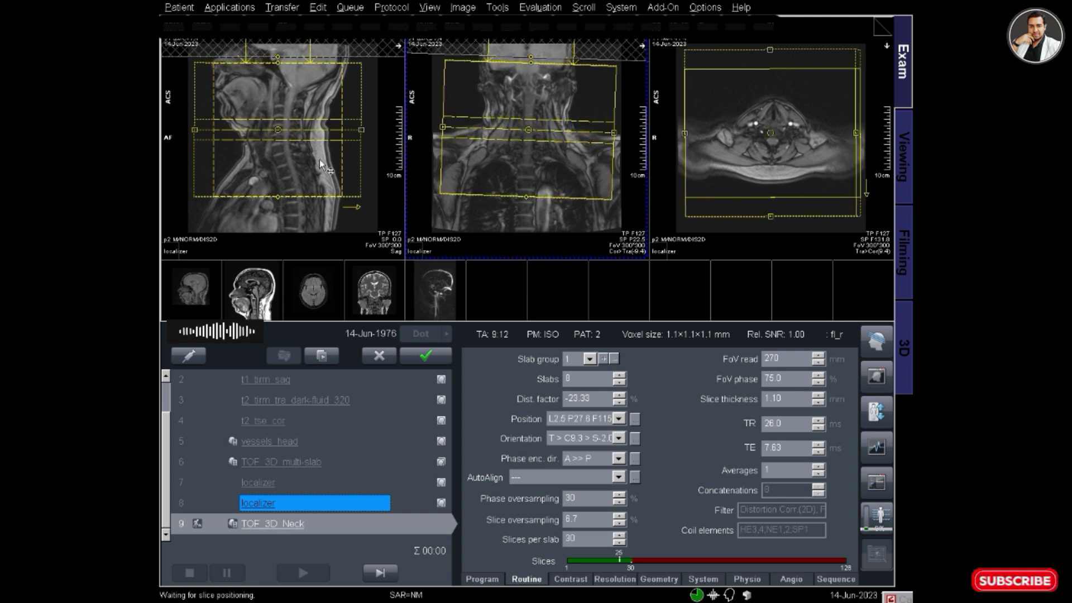
click(277, 131)
drag(277, 131, 278, 134)
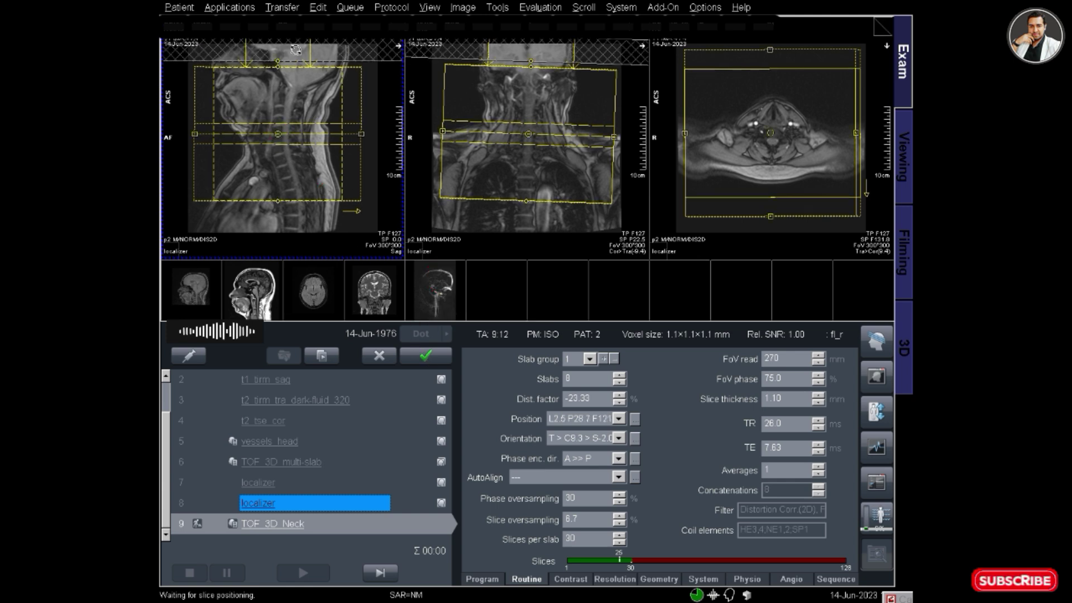
click(426, 355)
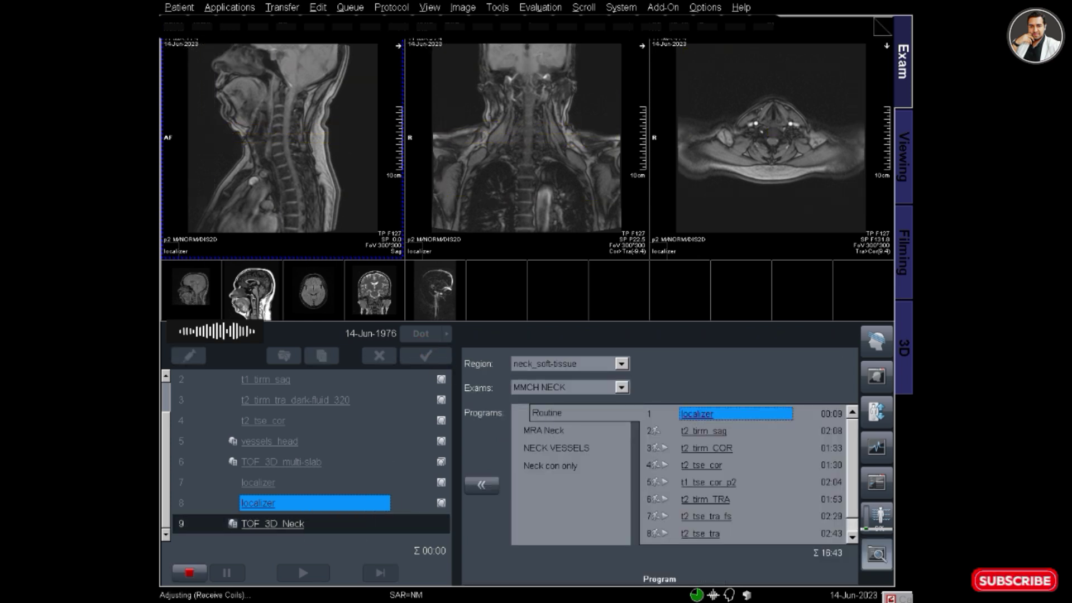
- Open the local database in Patient Browser and select the TOF_3D_multi-slab series in the current patient's head MMCH study
mouse_move(902, 597)
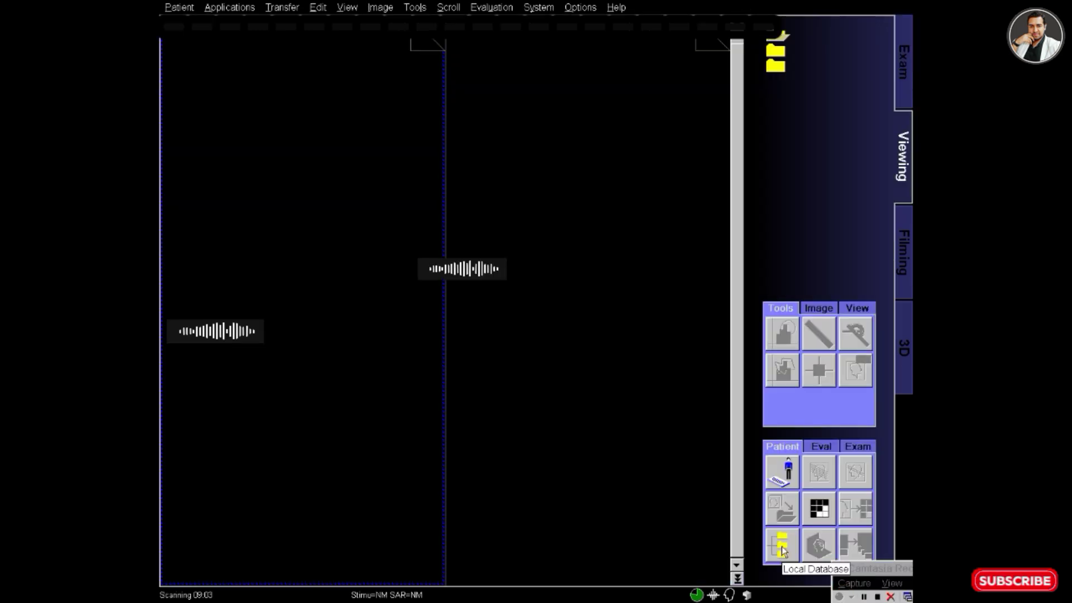
click(782, 551)
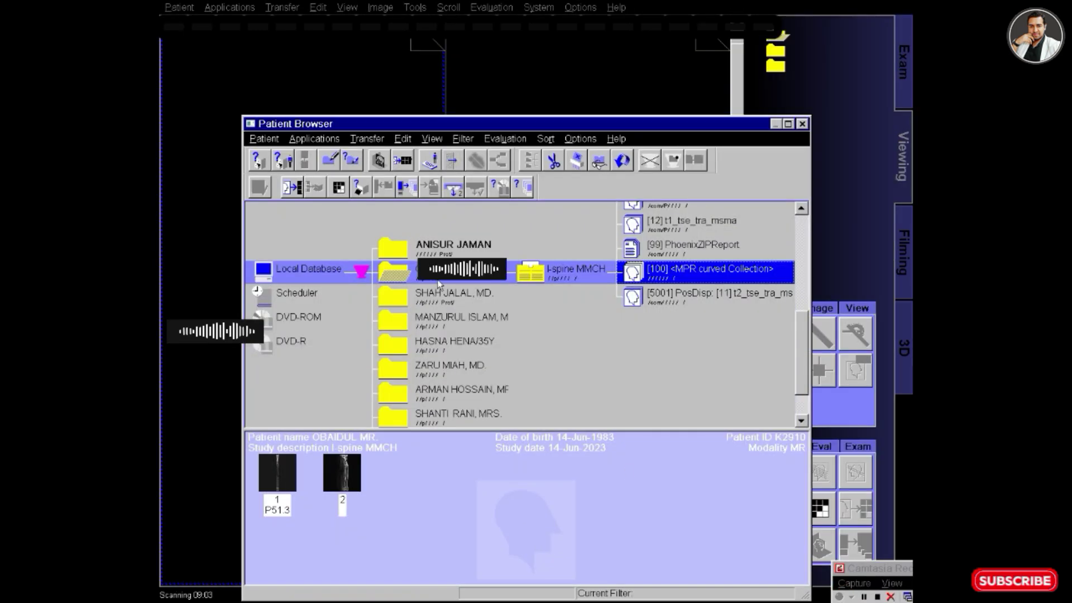
click(456, 250)
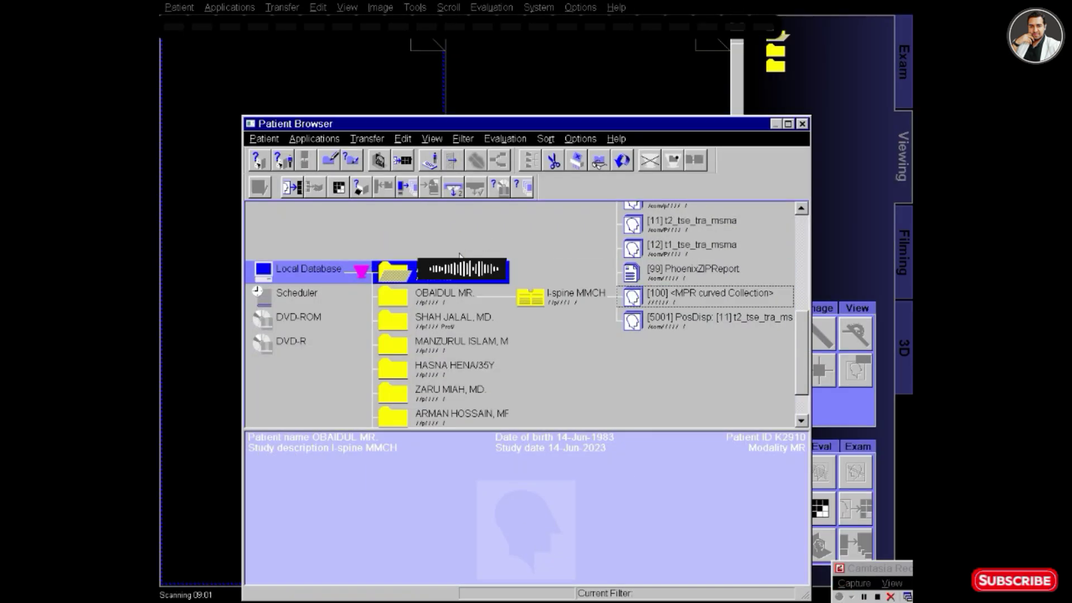
scroll(691, 320, down, 3)
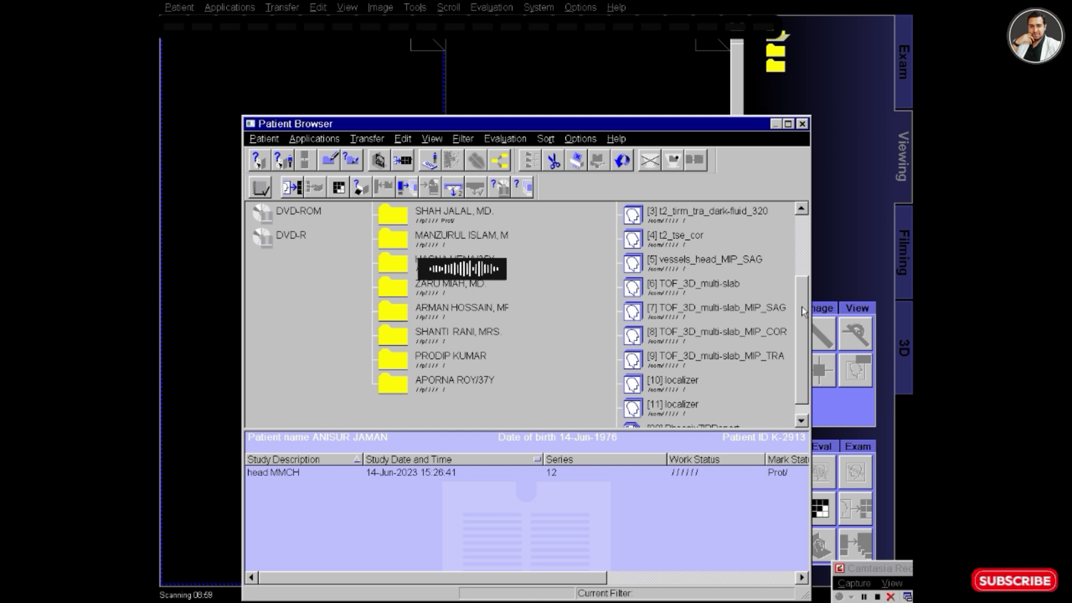
drag(810, 314, 864, 314)
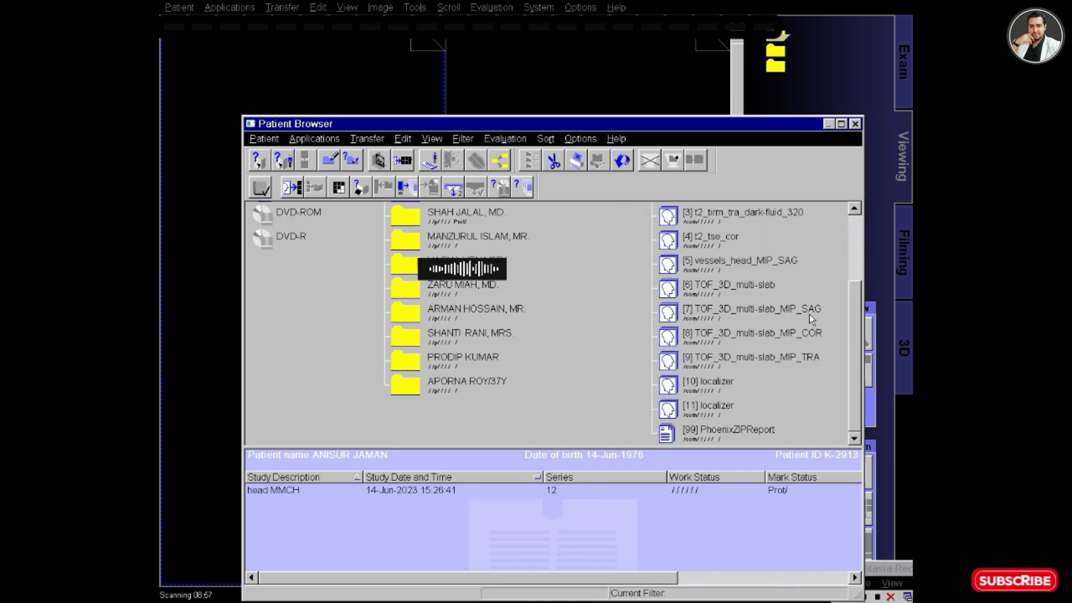
click(766, 293)
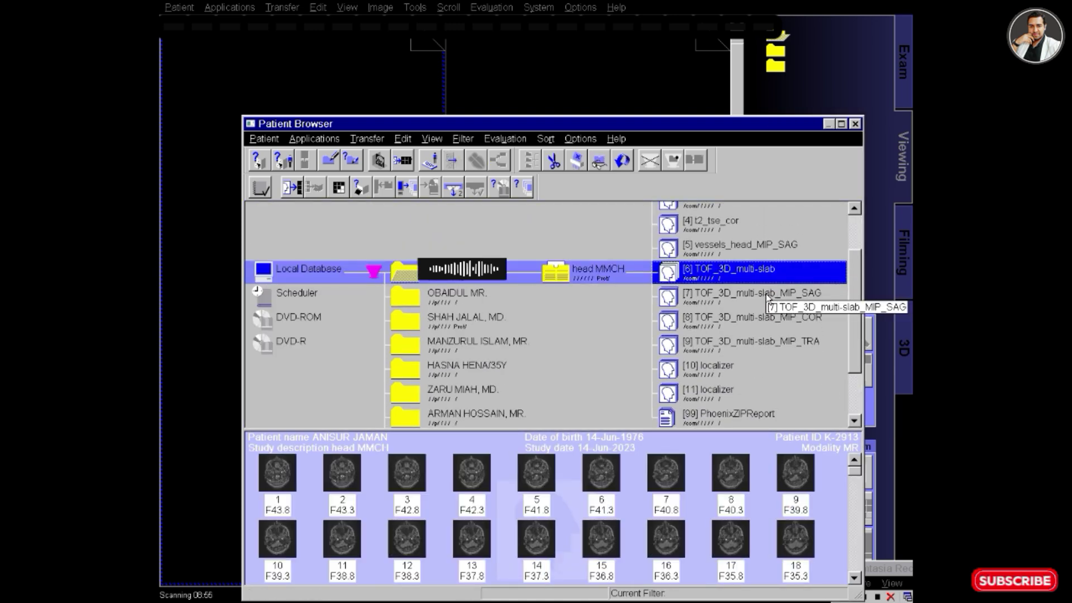
- Look through the sagittal, coronal and transversal MIP series of the TOF_3D_multi-slab scan
click(768, 296)
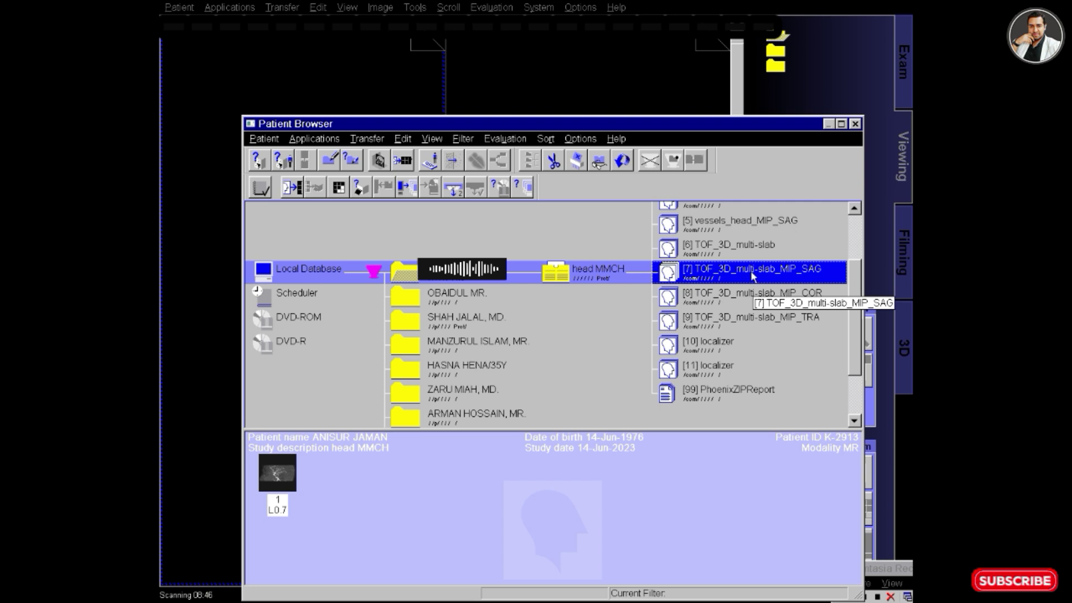
click(753, 297)
click(753, 297)
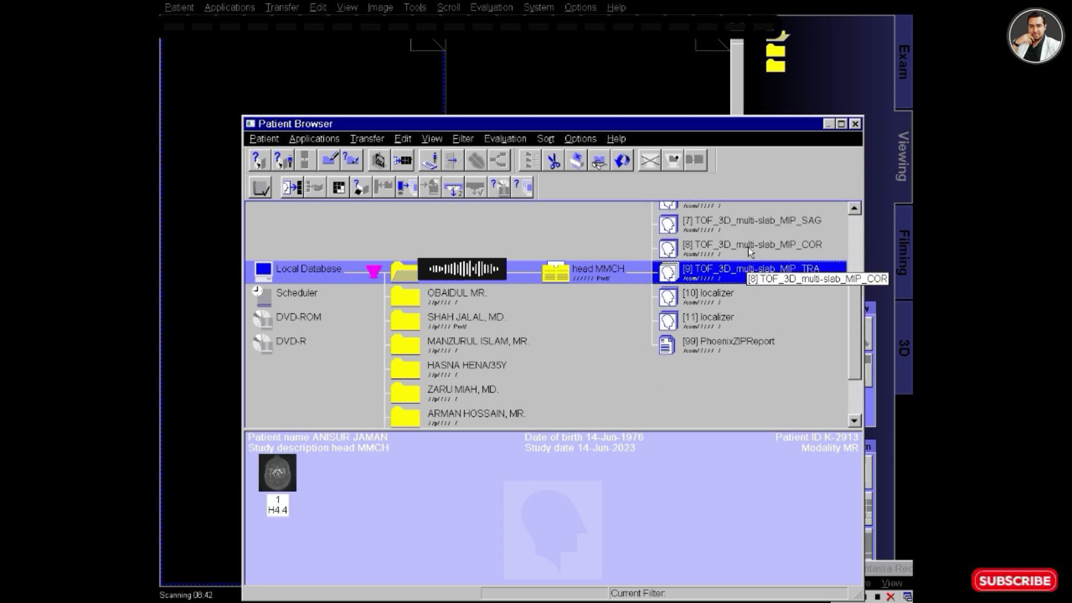
click(753, 226)
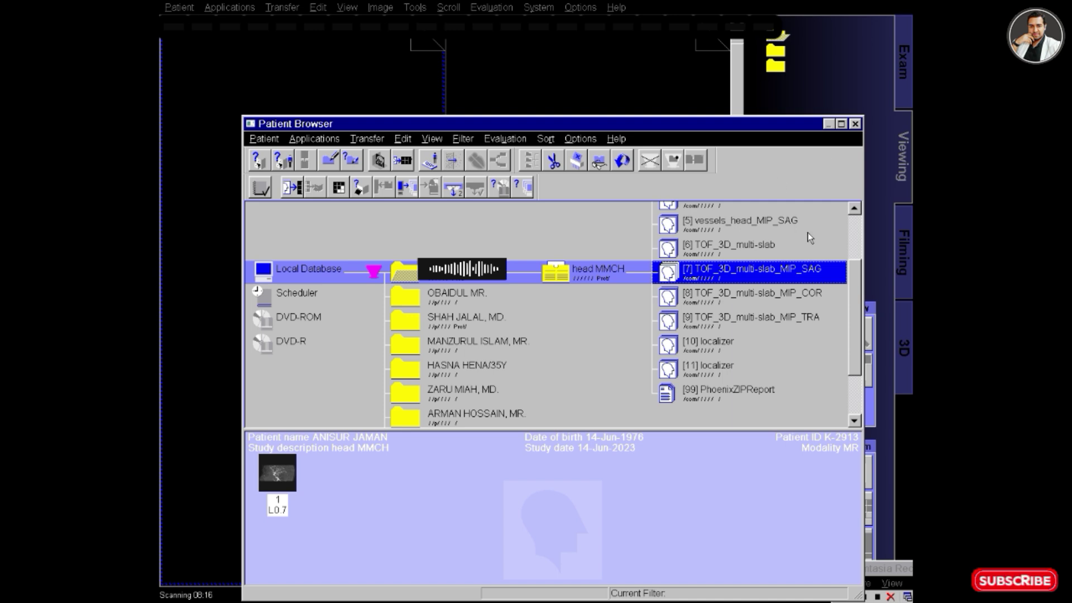
- Load the TOF_3D_multi-slab source series into the 3D application in place of the previously loaded series
click(738, 276)
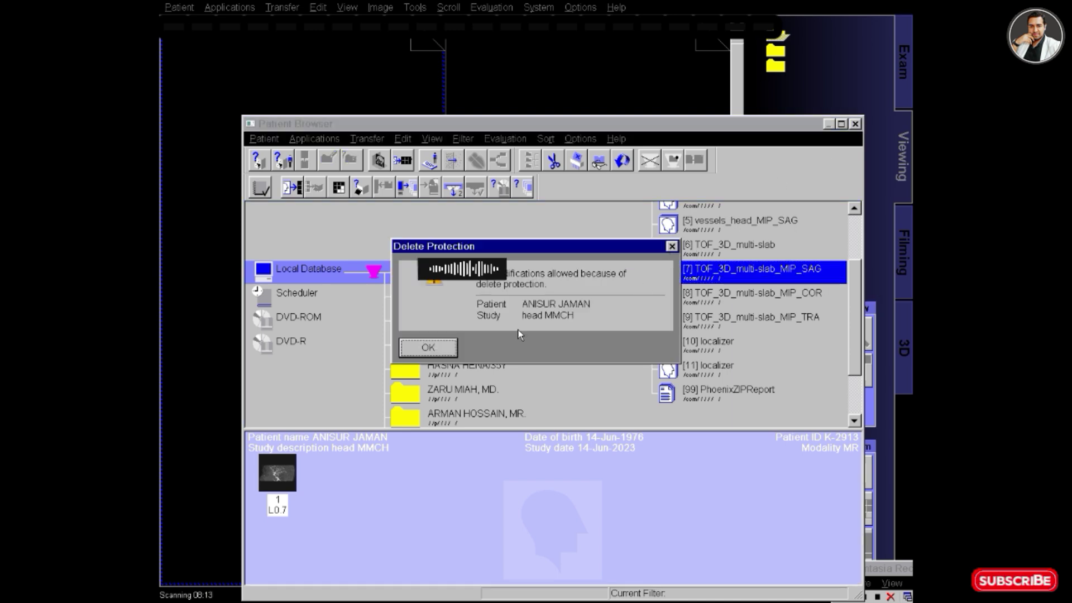
click(429, 348)
click(716, 275)
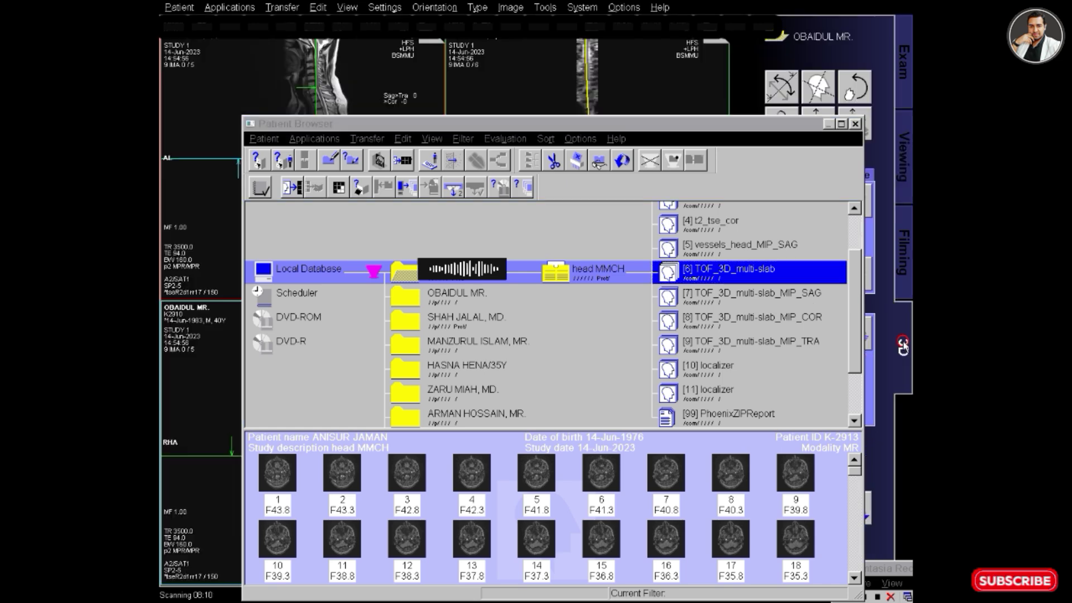
drag(724, 275, 299, 71)
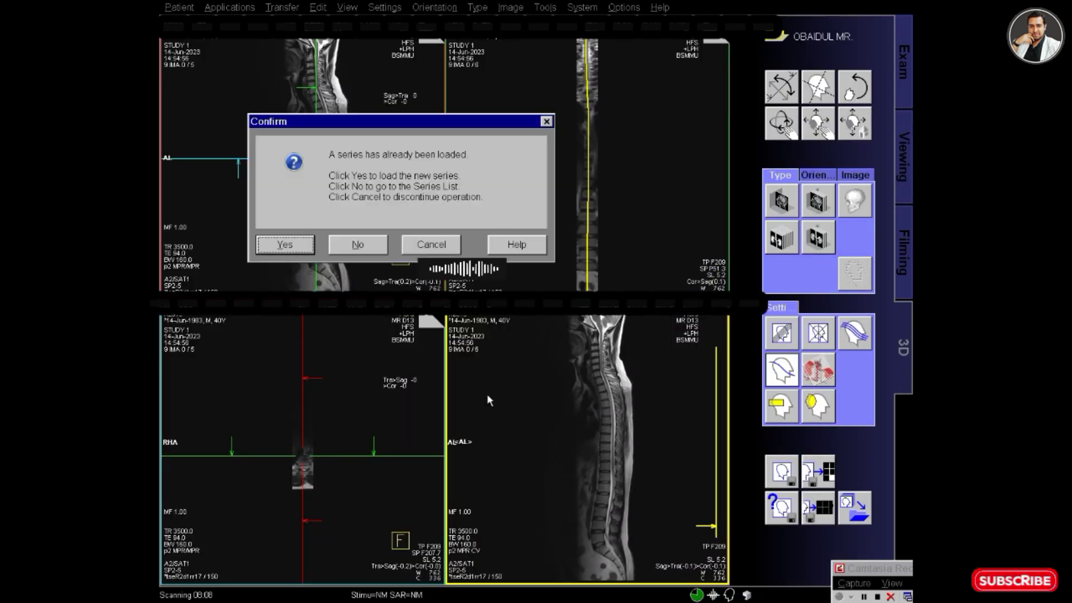
click(286, 244)
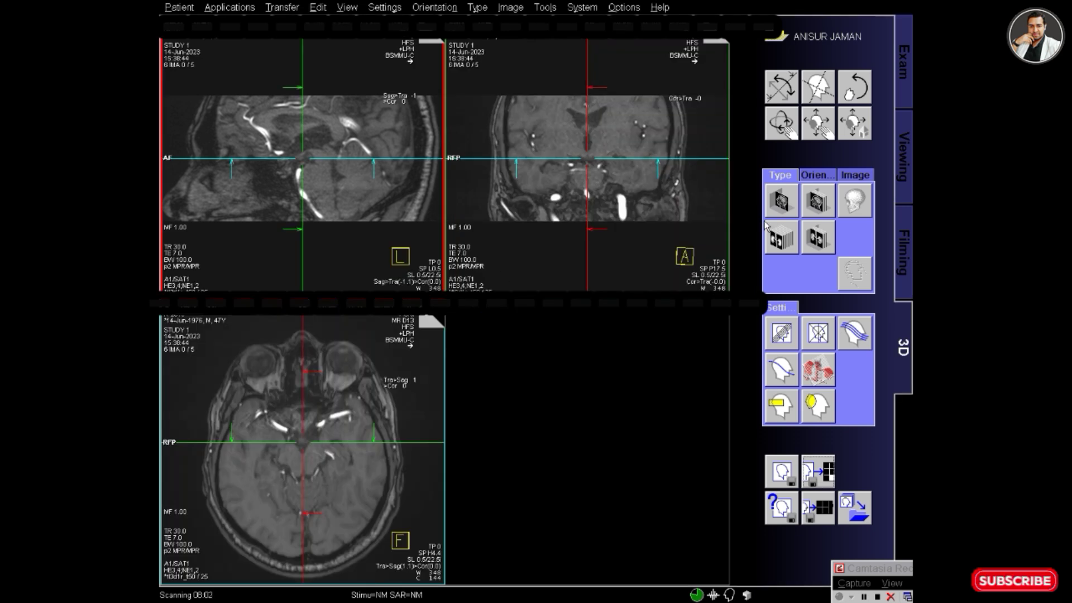
- Switch the sagittal, coronal and transversal head views from MPR to MIP display
click(784, 239)
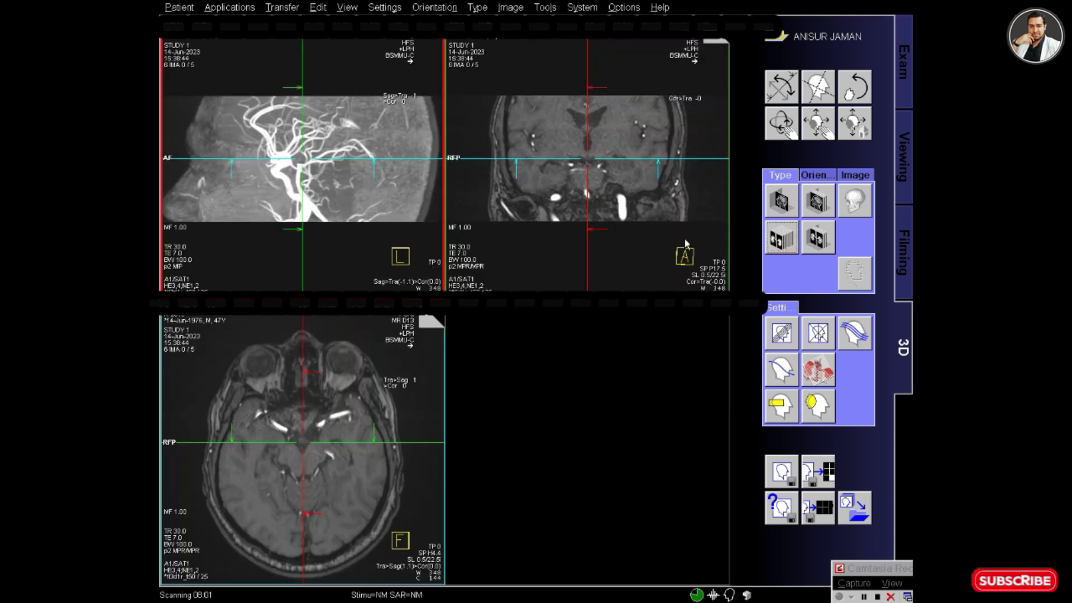
click(768, 241)
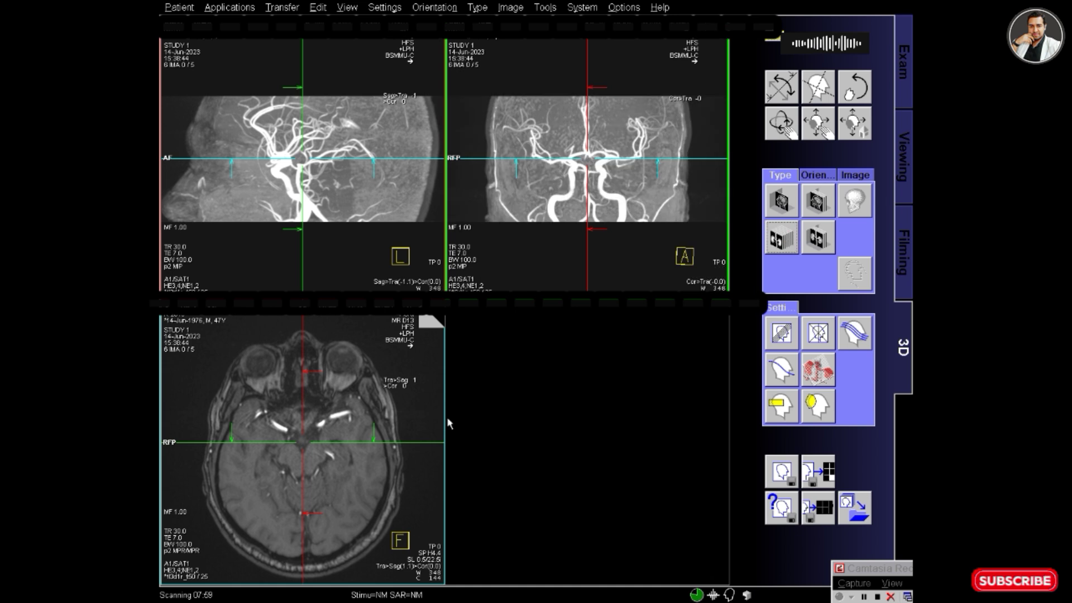
click(309, 437)
click(787, 239)
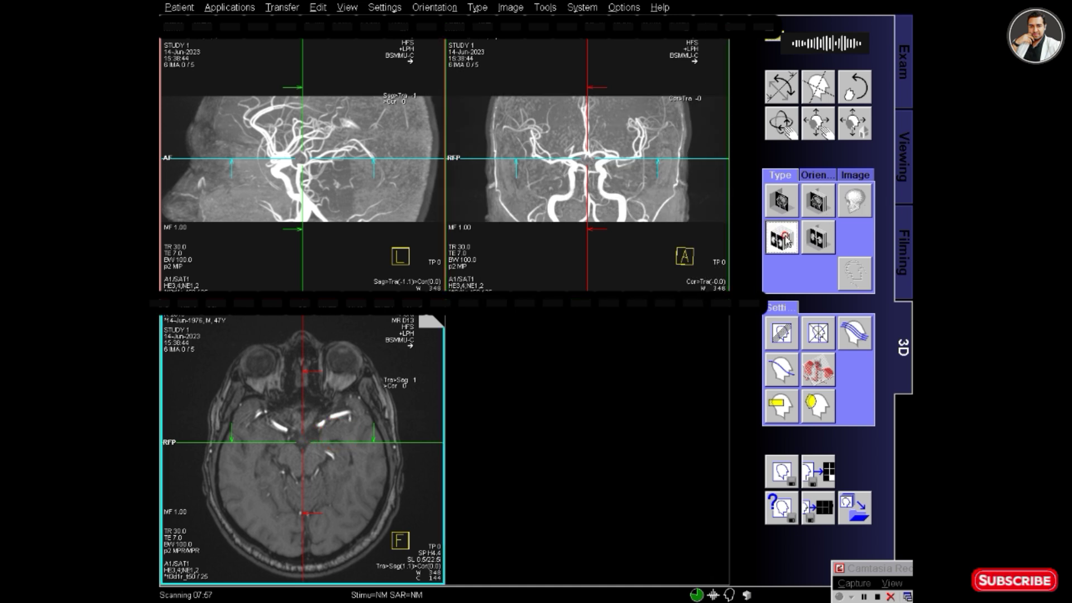
- Hide the reference lines and adjust the MIP windowing to about width 462 and center 294
click(824, 76)
mouse_move(671, 168)
middle_down()
mouse_move(671, 123)
mouse_move(671, 159)
middle_up()
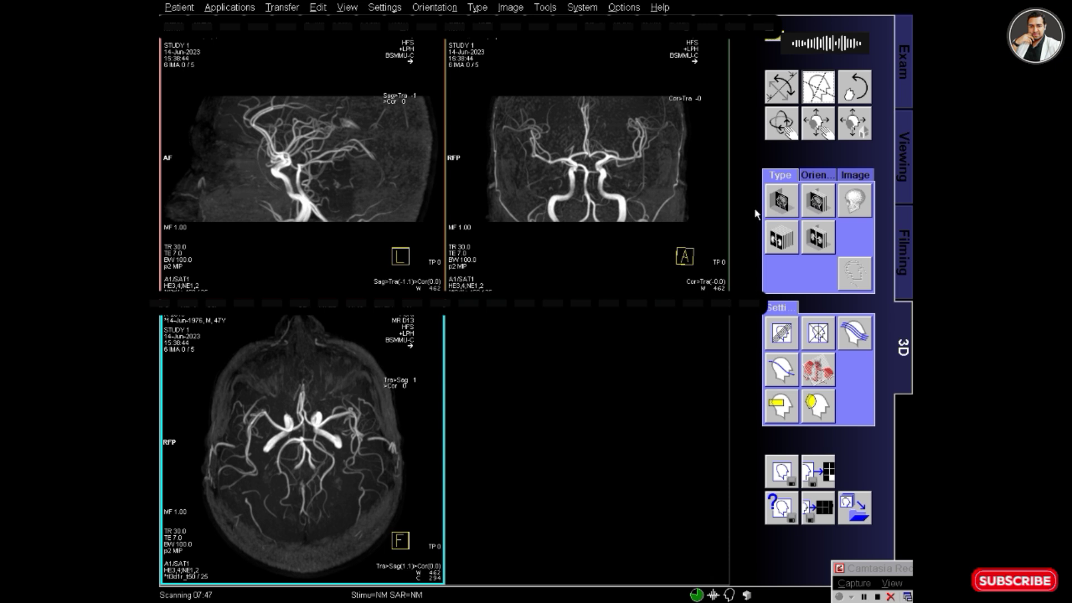
click(818, 406)
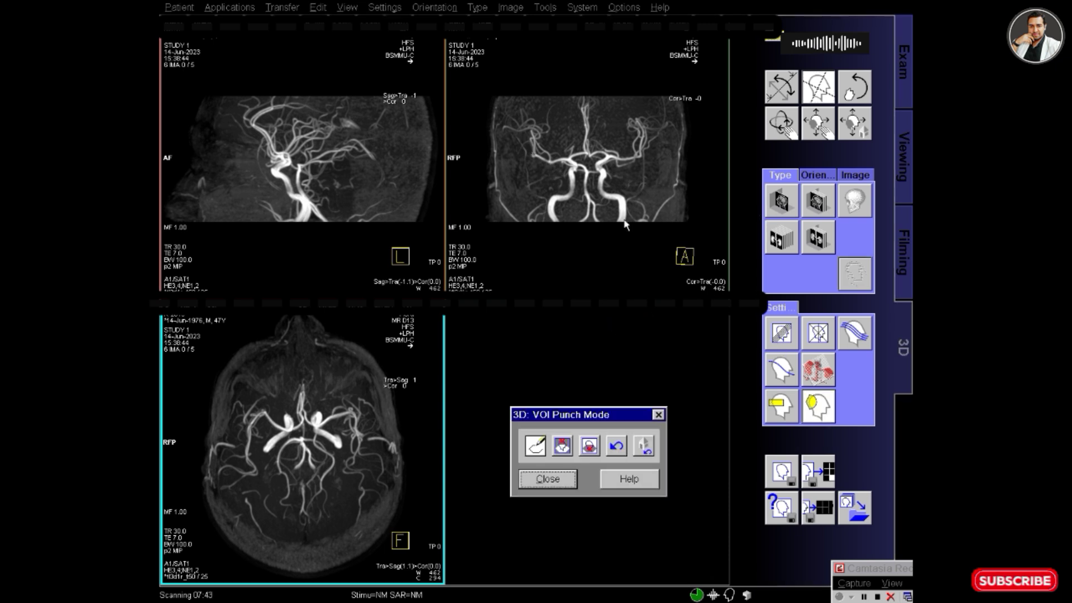
click(548, 478)
- Freely rotate the coronal MIP view to about 29° from coronal toward sagittal
click(599, 173)
click(781, 123)
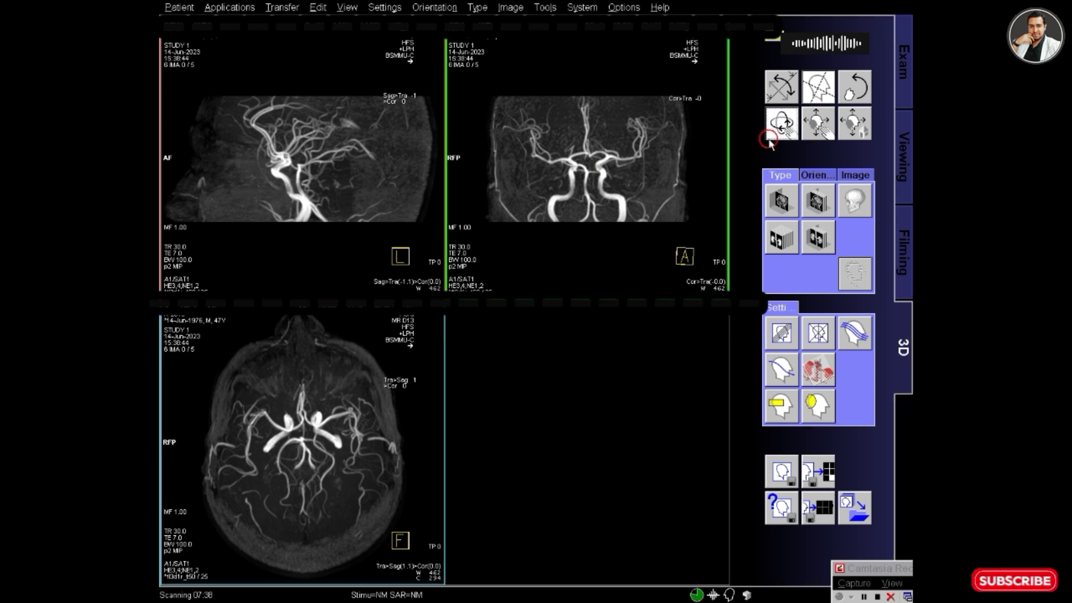
drag(645, 164, 570, 151)
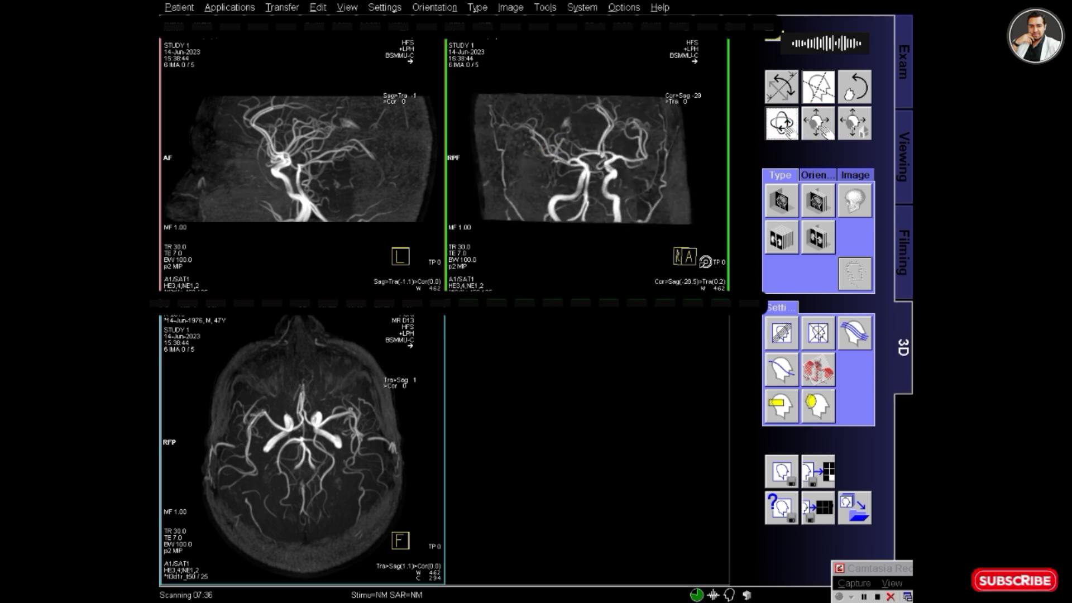
click(818, 411)
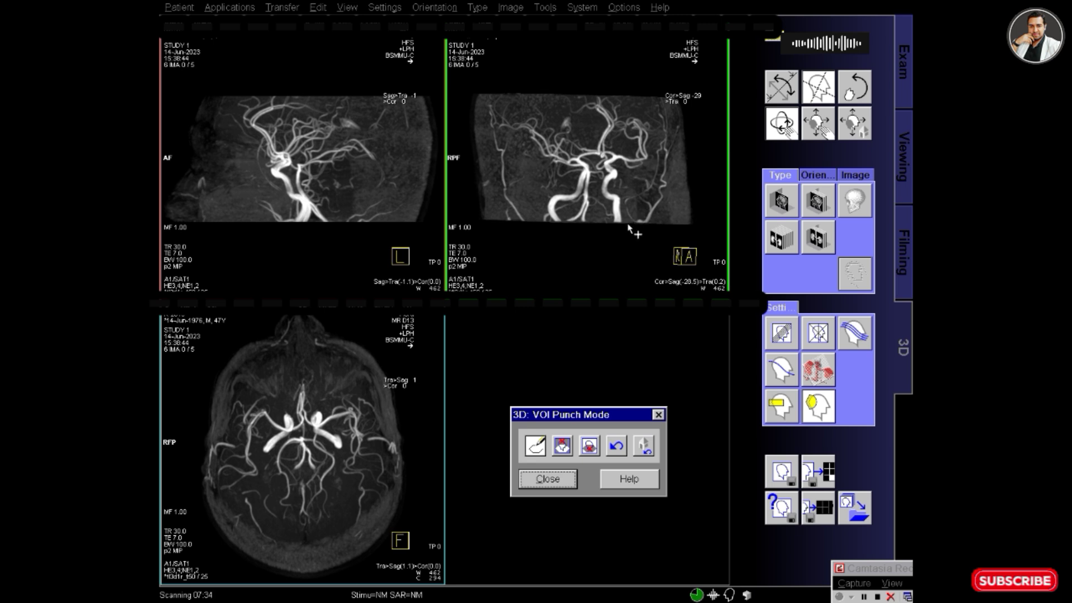
mouse_move(625, 209)
mouse_down()
mouse_move(654, 160)
mouse_move(655, 94)
mouse_move(713, 130)
mouse_up()
mouse_move(718, 201)
mouse_down()
mouse_move(673, 242)
mouse_move(646, 240)
mouse_move(605, 347)
mouse_up()
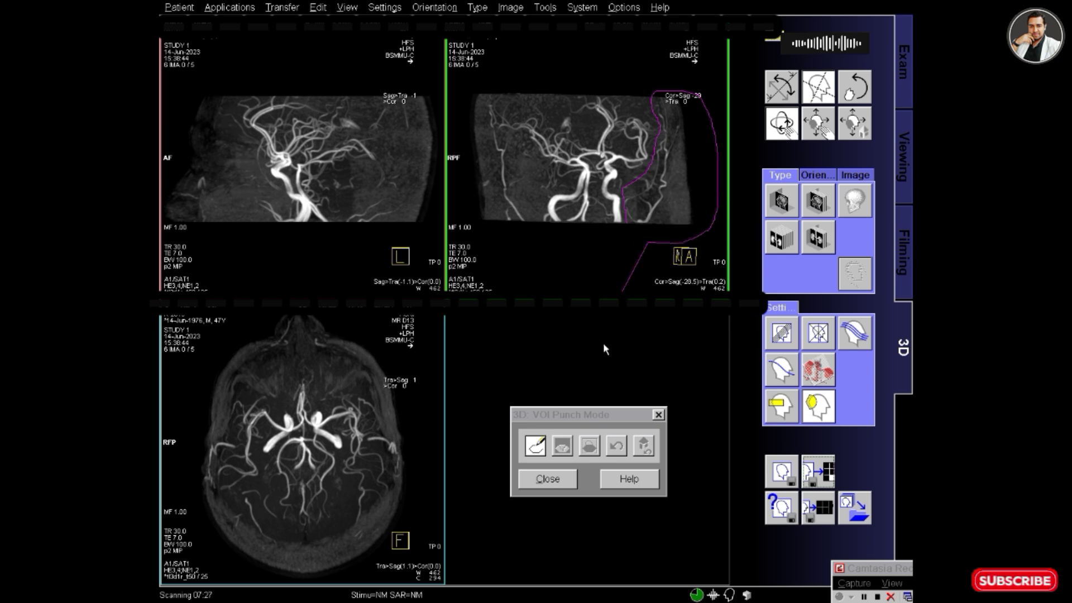
click(556, 476)
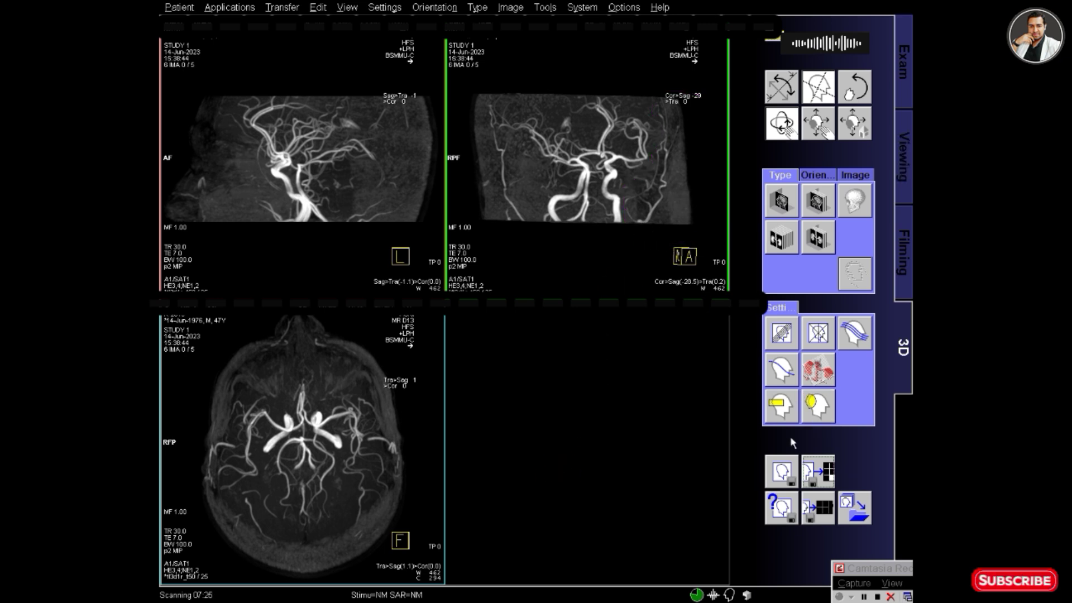
- Punch out the scalp and outer tissue on the patient's left side in the coronal MIP using a freehand VOI outline
click(814, 411)
click(626, 211)
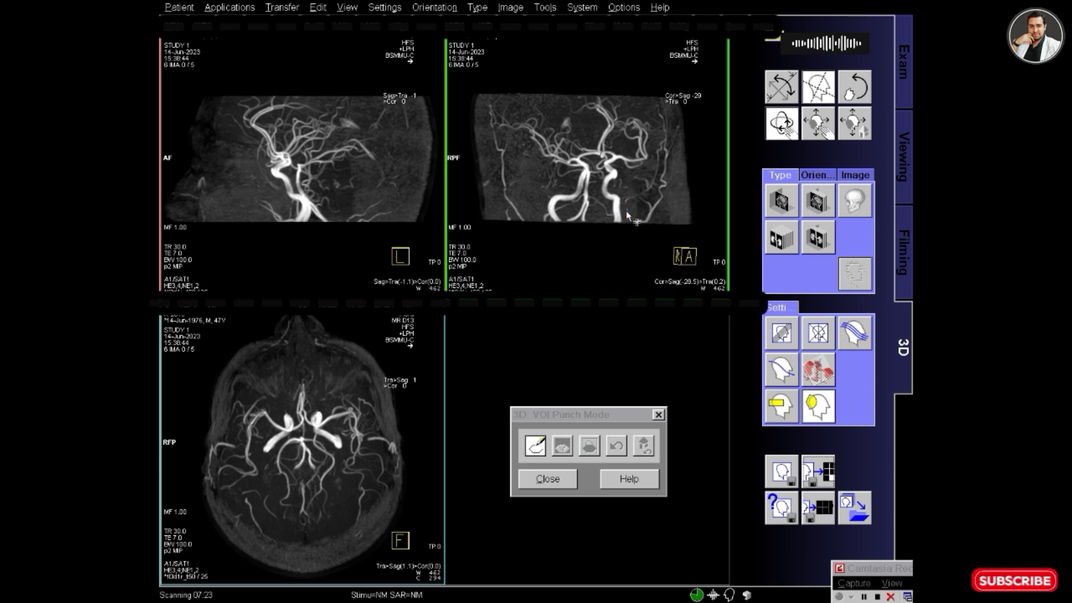
click(622, 188)
mouse_move(656, 98)
mouse_down()
mouse_move(709, 147)
mouse_move(673, 260)
mouse_move(624, 223)
mouse_up()
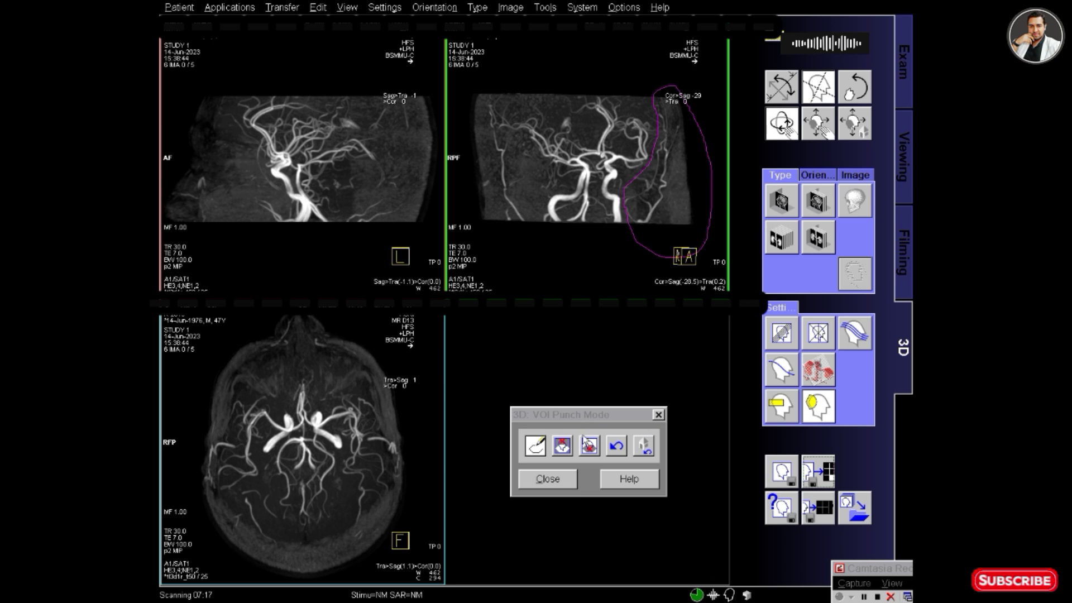
click(588, 445)
click(569, 481)
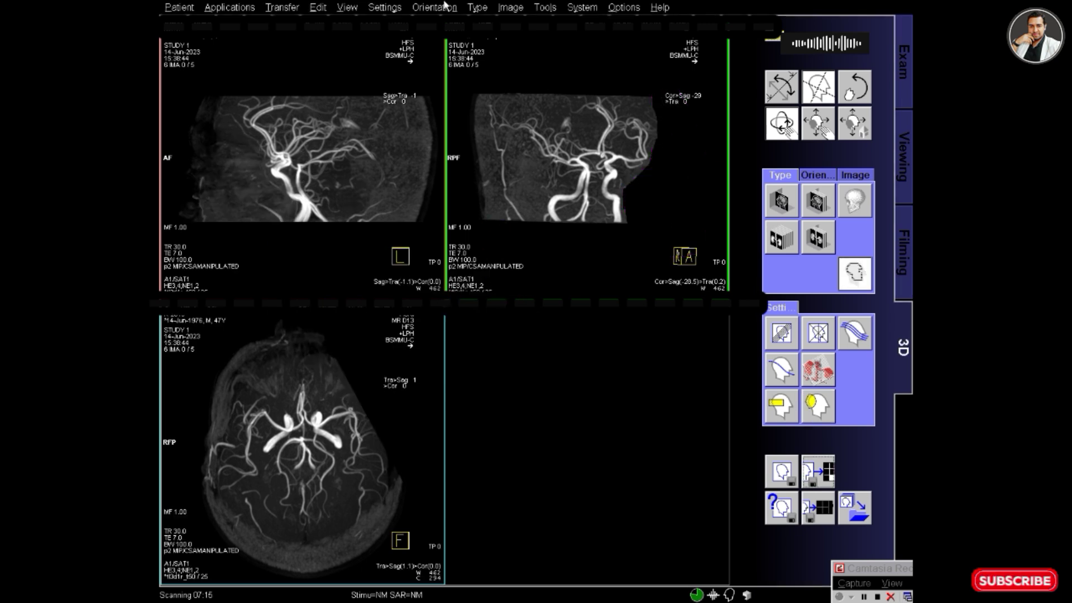
- Tilt the coronal MIP to about Cor>Tra -14, Sag -13 and punch out the outer tissue on the patient's right side
drag(565, 193, 524, 176)
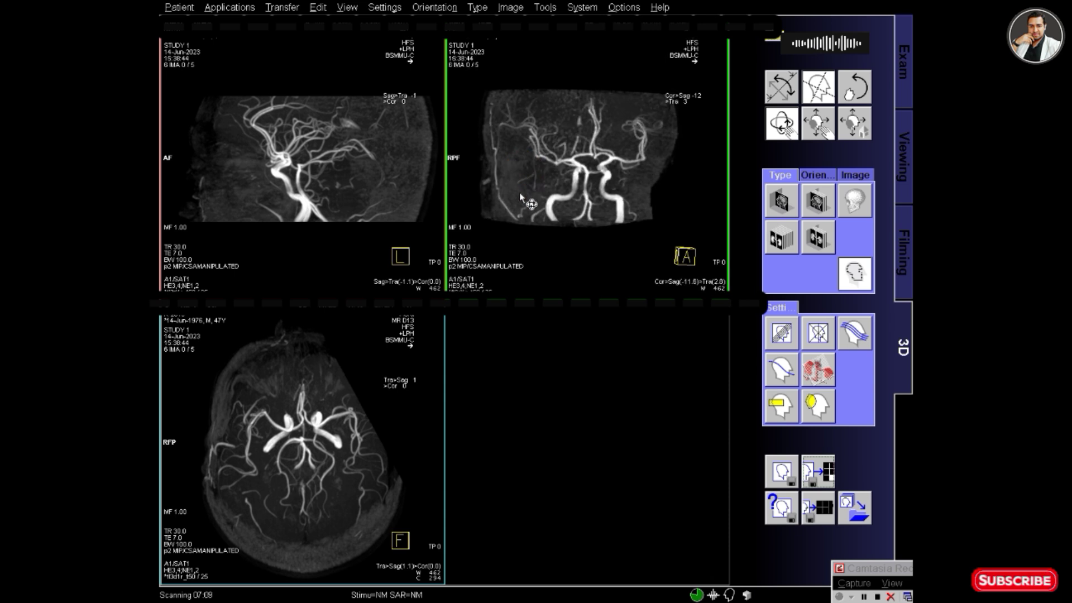
drag(519, 196, 525, 153)
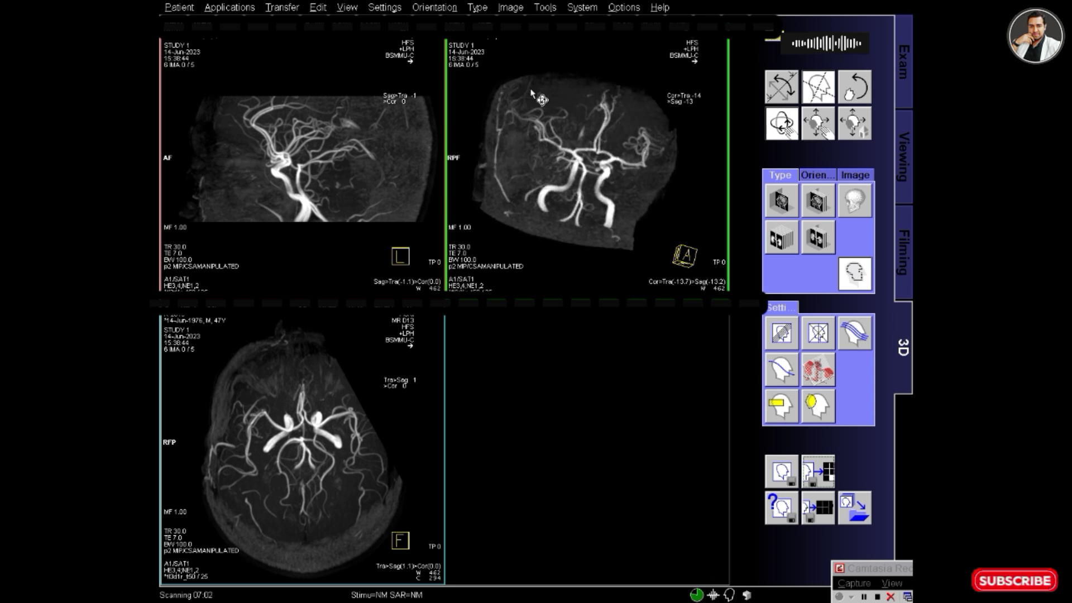
click(809, 418)
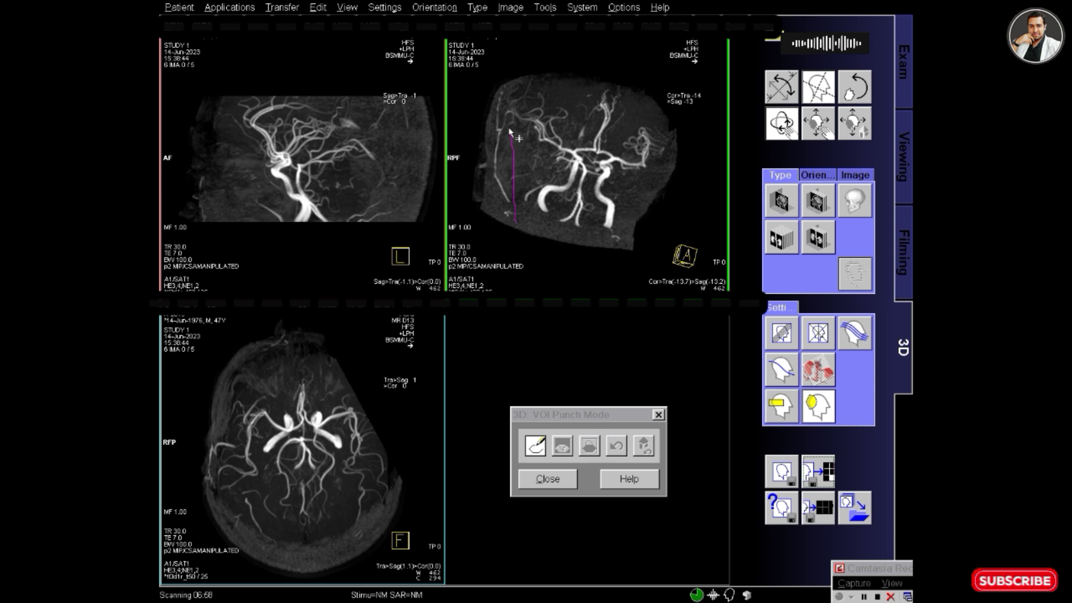
mouse_move(510, 130)
mouse_down()
mouse_move(512, 100)
mouse_move(497, 84)
mouse_move(465, 168)
mouse_move(500, 239)
mouse_up()
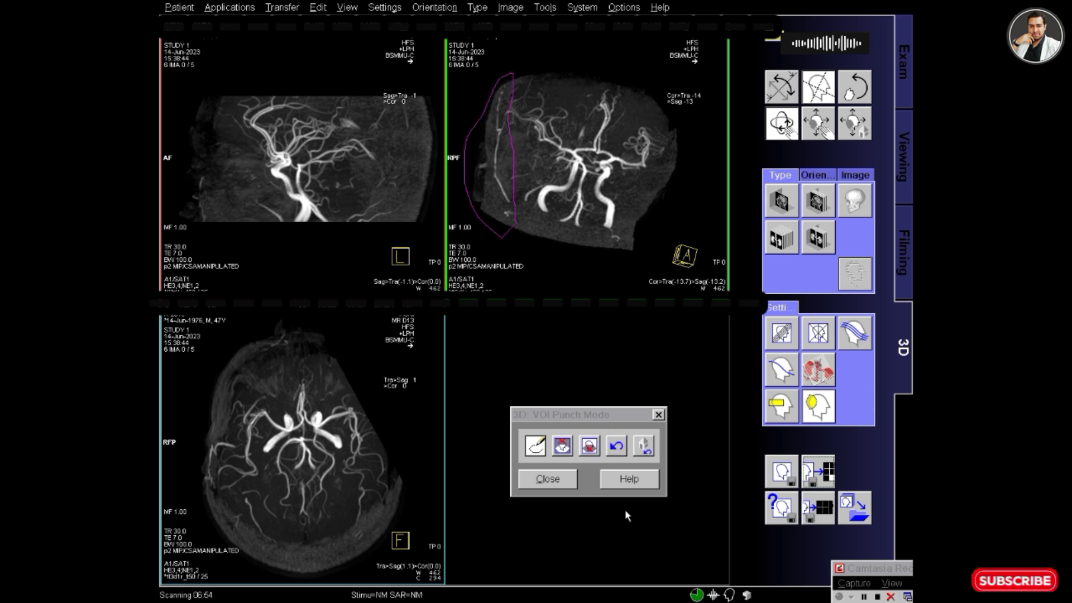
click(593, 447)
click(548, 479)
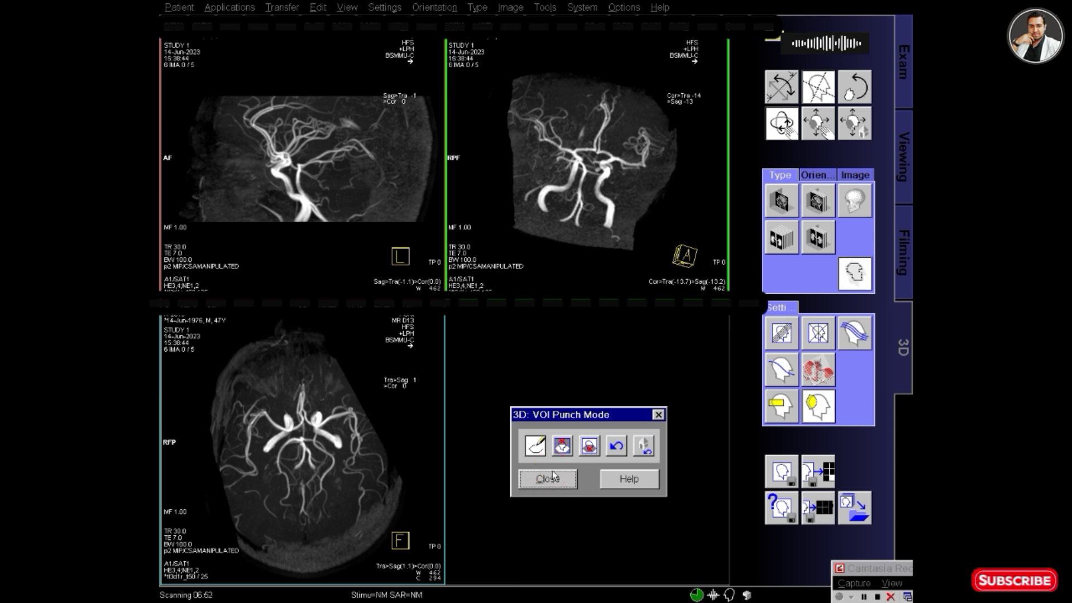
- Rotate the coronal MIP to about Cor>Sag 35 and punch out the tissue along the left posterior edge of the head
drag(632, 197, 720, 240)
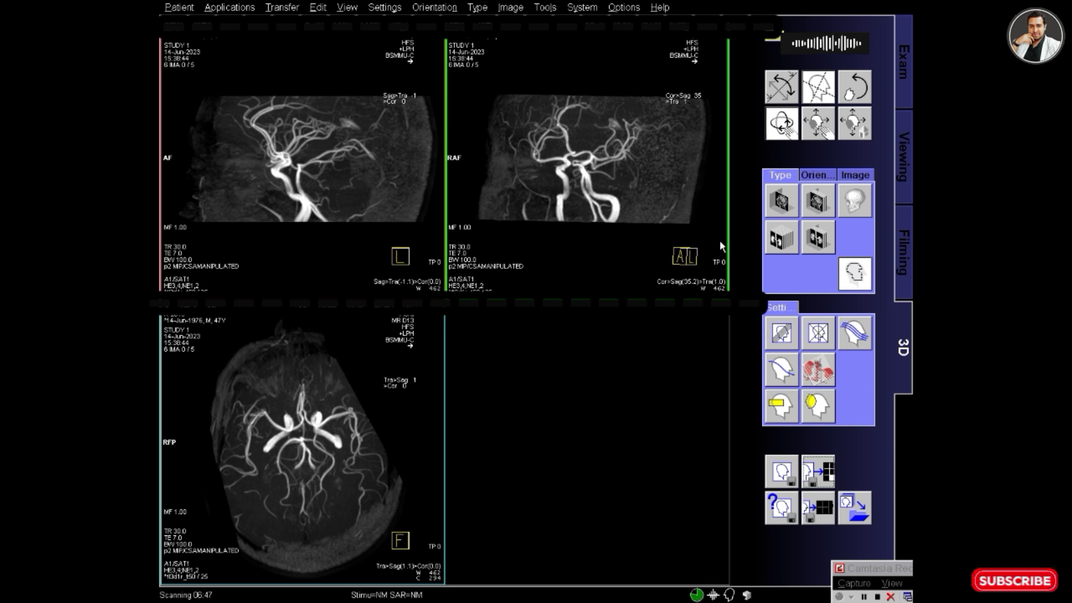
click(818, 406)
mouse_move(645, 226)
mouse_down()
mouse_move(648, 196)
mouse_move(713, 85)
mouse_move(721, 246)
mouse_move(647, 252)
mouse_up()
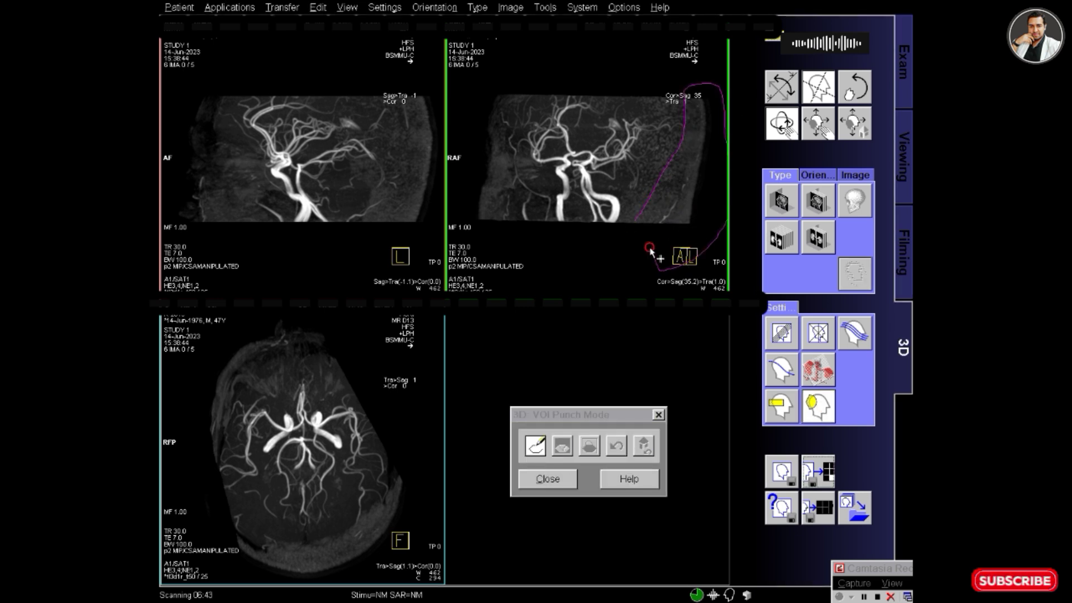
click(589, 446)
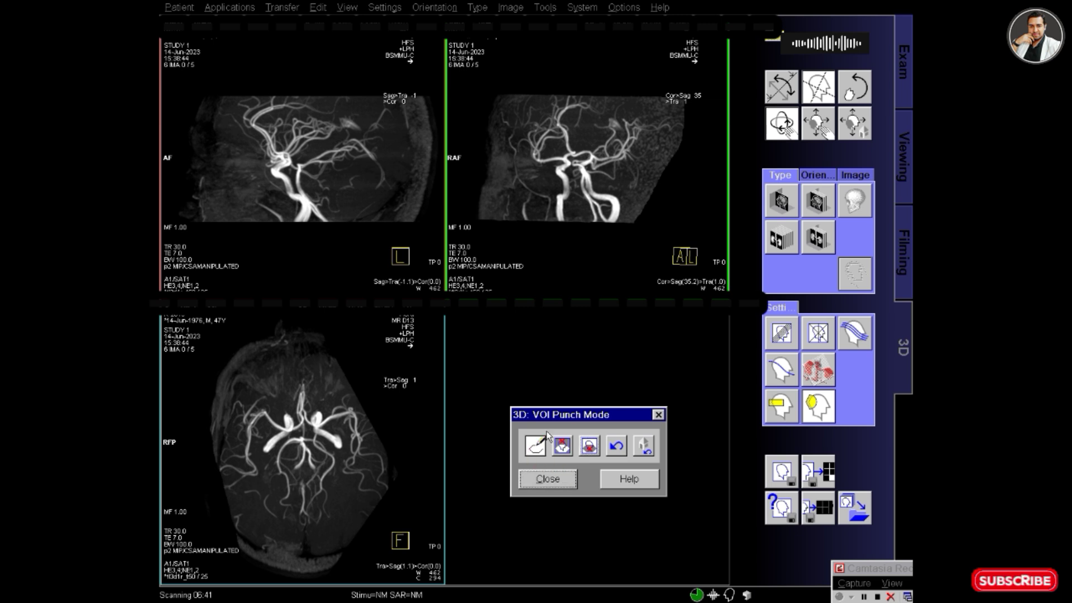
click(548, 479)
- Rotate the same MIP to about Sag>Cor 41 and punch out the facial tissue in front of the vessels
drag(575, 173, 643, 167)
click(782, 406)
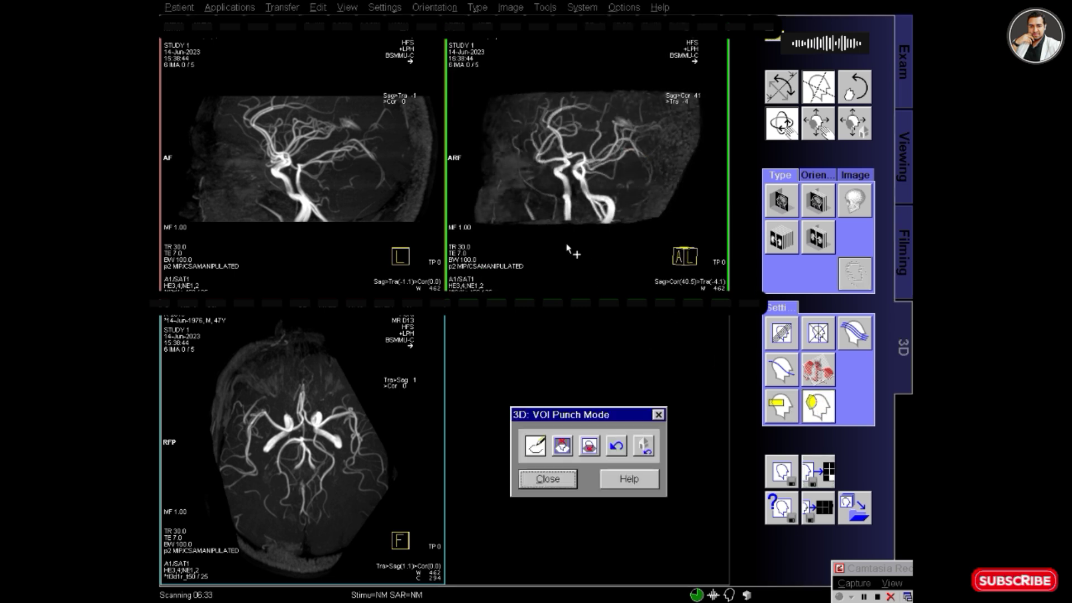
mouse_move(559, 221)
mouse_down()
mouse_move(555, 193)
mouse_move(528, 159)
mouse_up()
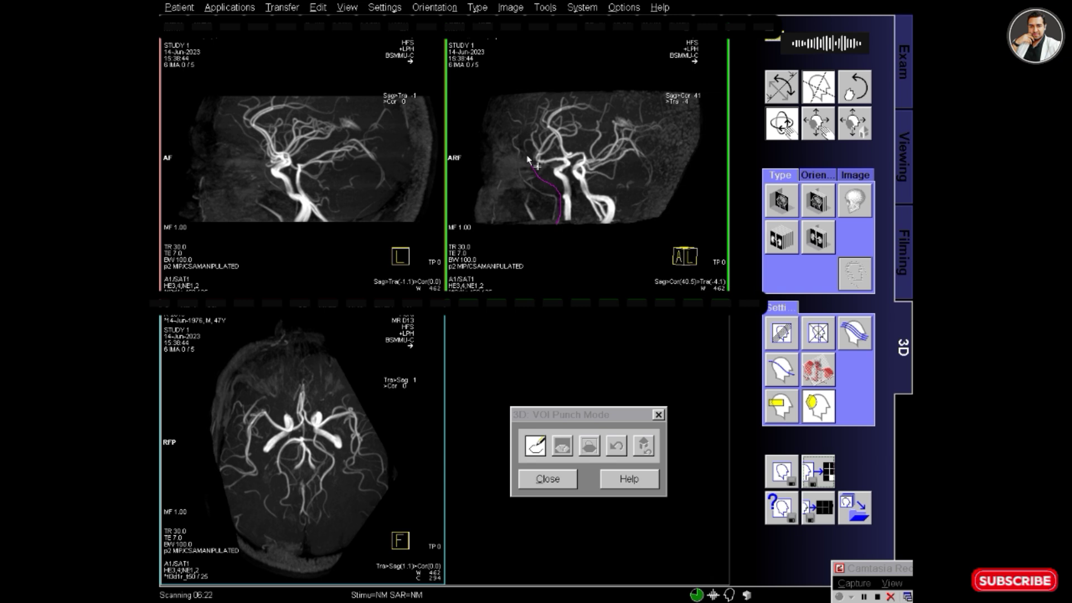
mouse_move(528, 158)
mouse_down()
mouse_move(519, 105)
mouse_move(470, 131)
mouse_move(500, 242)
mouse_move(561, 246)
mouse_up()
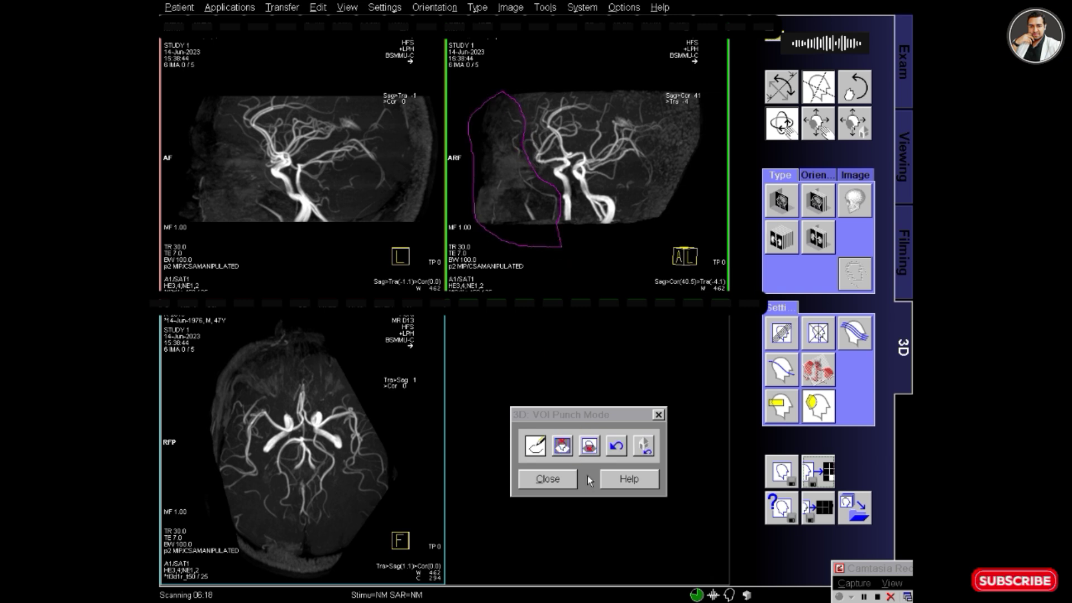
click(562, 445)
click(548, 478)
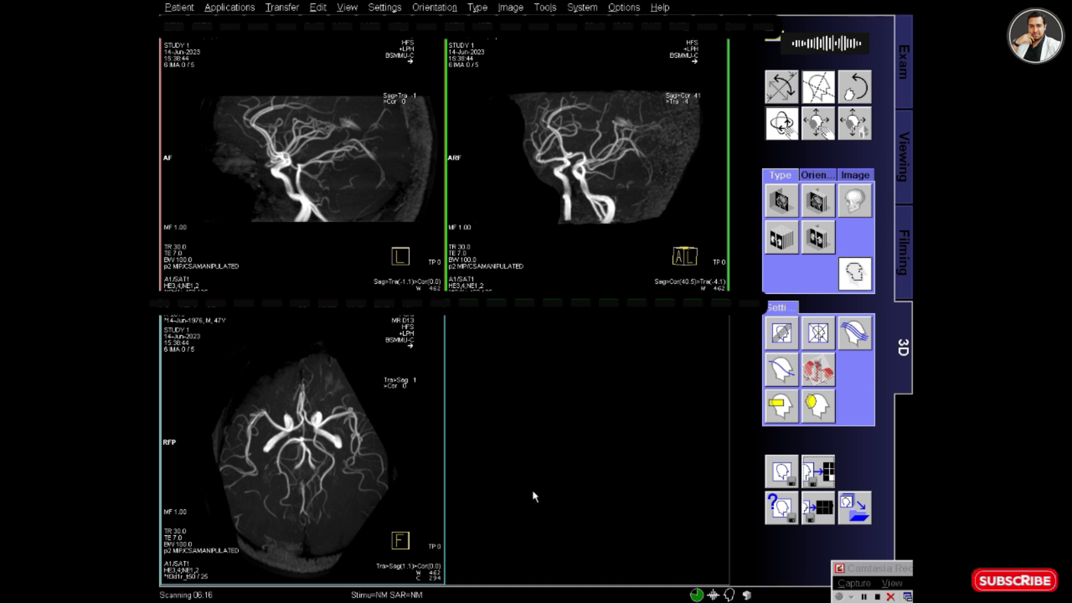
- Punch out the posterior skull and scalp band behind the vessels in the sagittal MIP
click(816, 417)
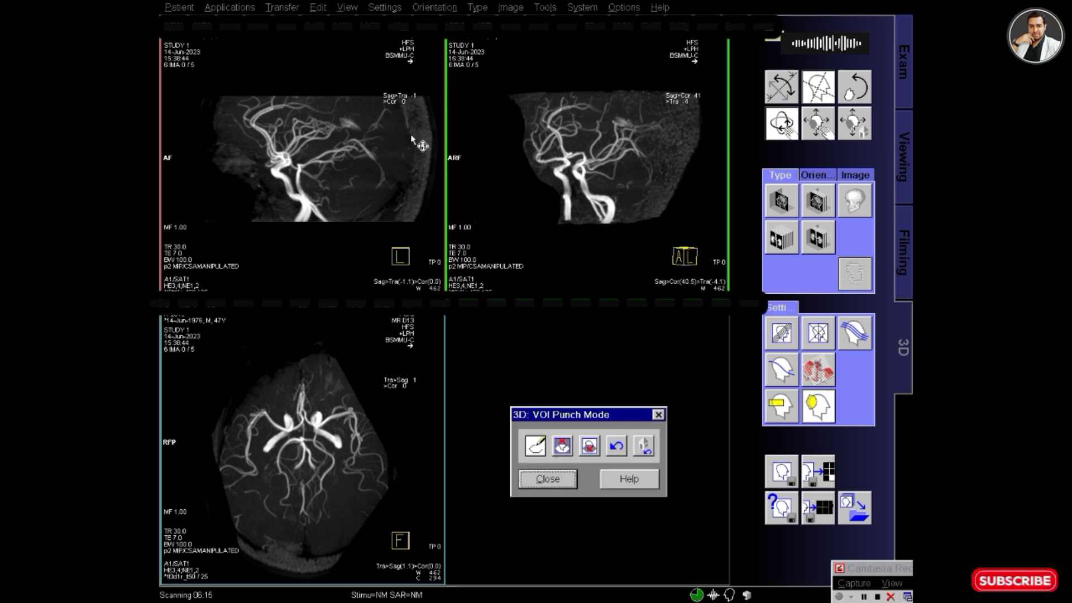
mouse_move(383, 96)
mouse_down()
mouse_move(399, 130)
mouse_move(391, 243)
mouse_move(443, 189)
mouse_move(436, 85)
mouse_move(396, 73)
mouse_up()
click(589, 445)
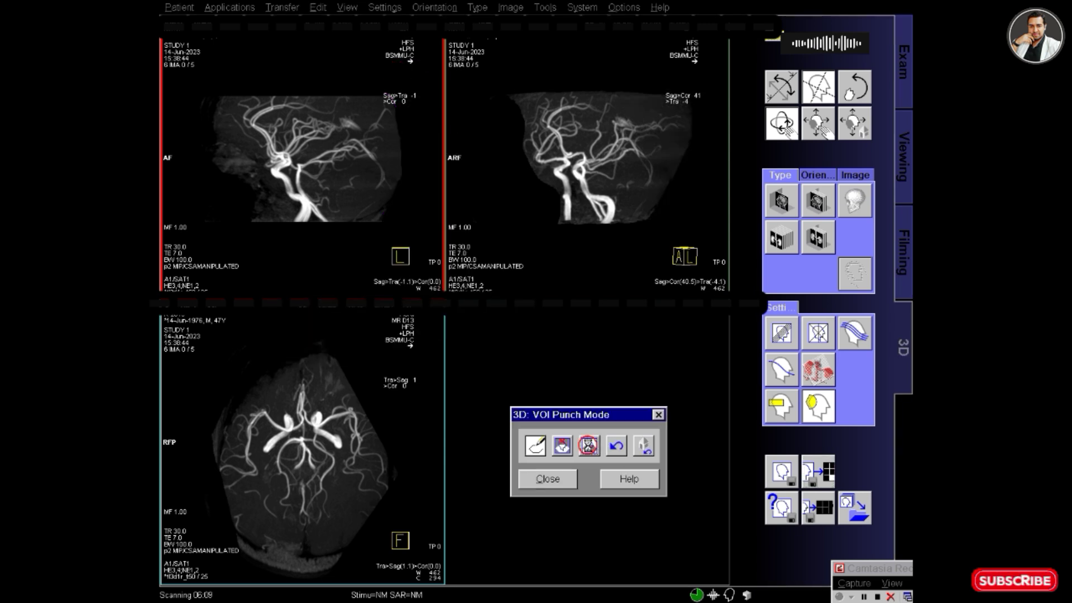
click(561, 481)
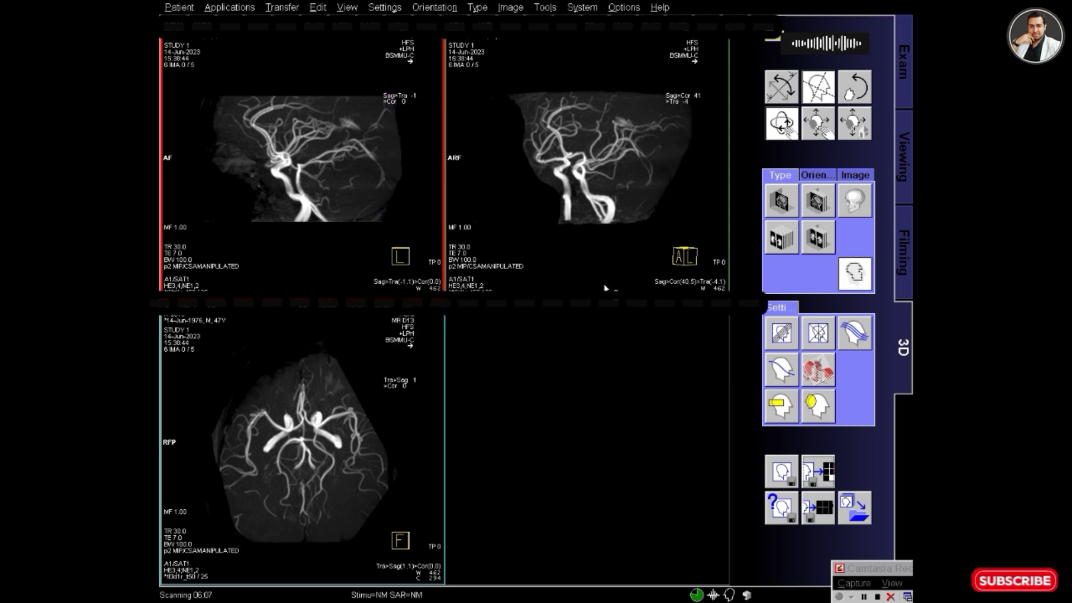
- Punch out the remaining facial tissue in front of the carotid arteries in the sagittal MIP
click(819, 406)
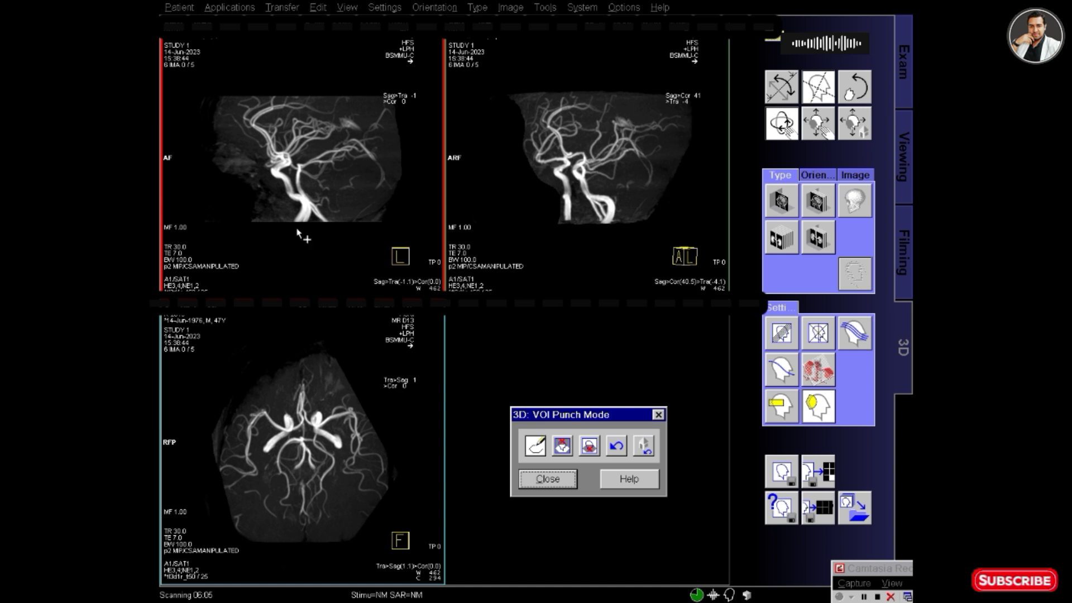
mouse_move(284, 222)
mouse_down()
mouse_move(263, 168)
mouse_move(218, 134)
mouse_move(257, 254)
mouse_move(270, 247)
mouse_up()
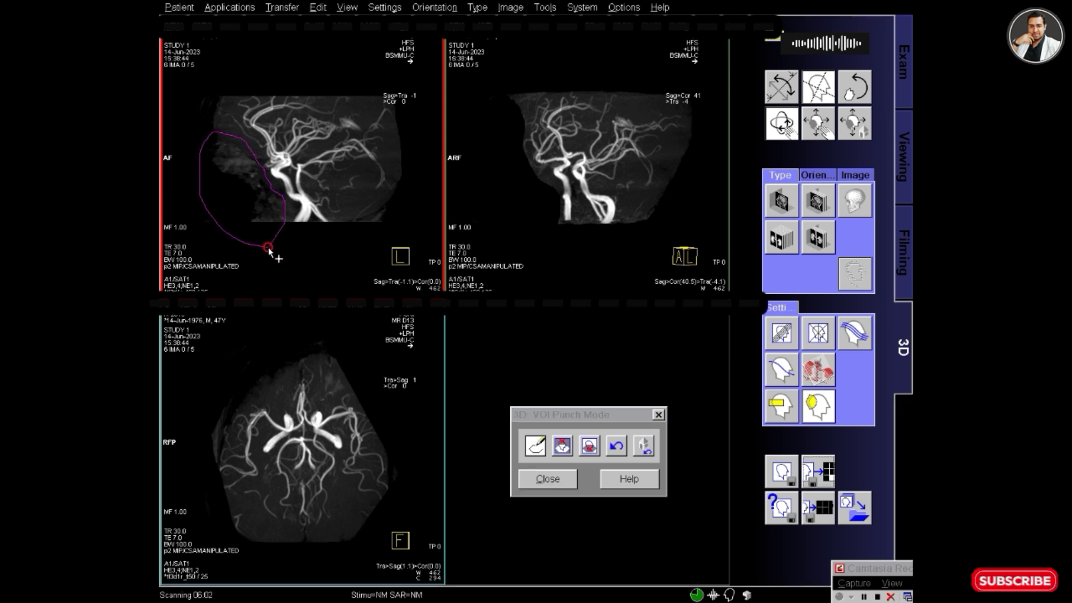
click(569, 445)
click(550, 479)
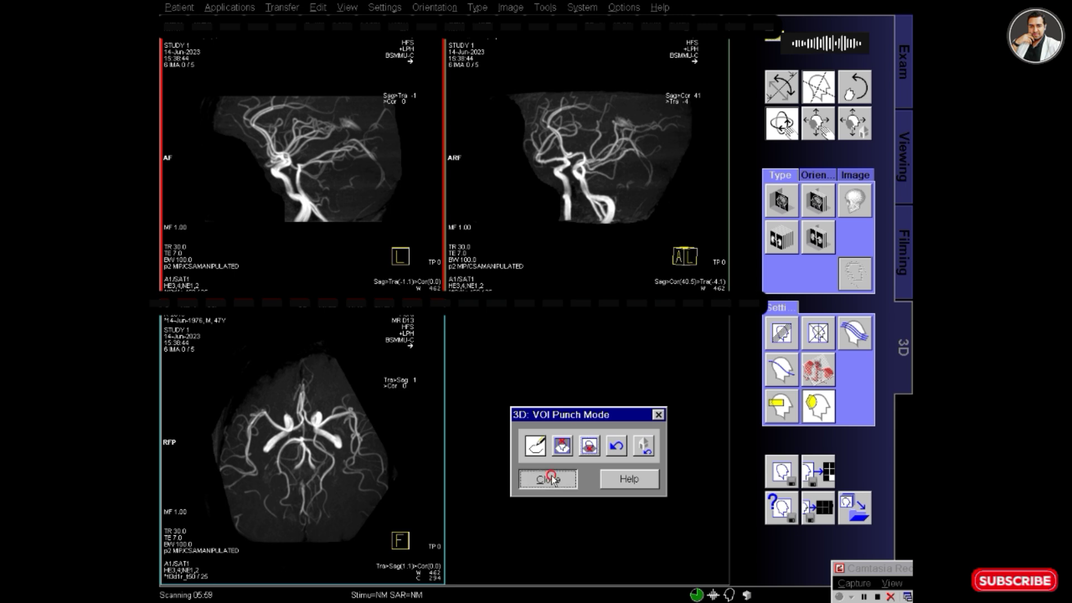
- Return the rotated MIP view to the standard coronal orientation
click(623, 157)
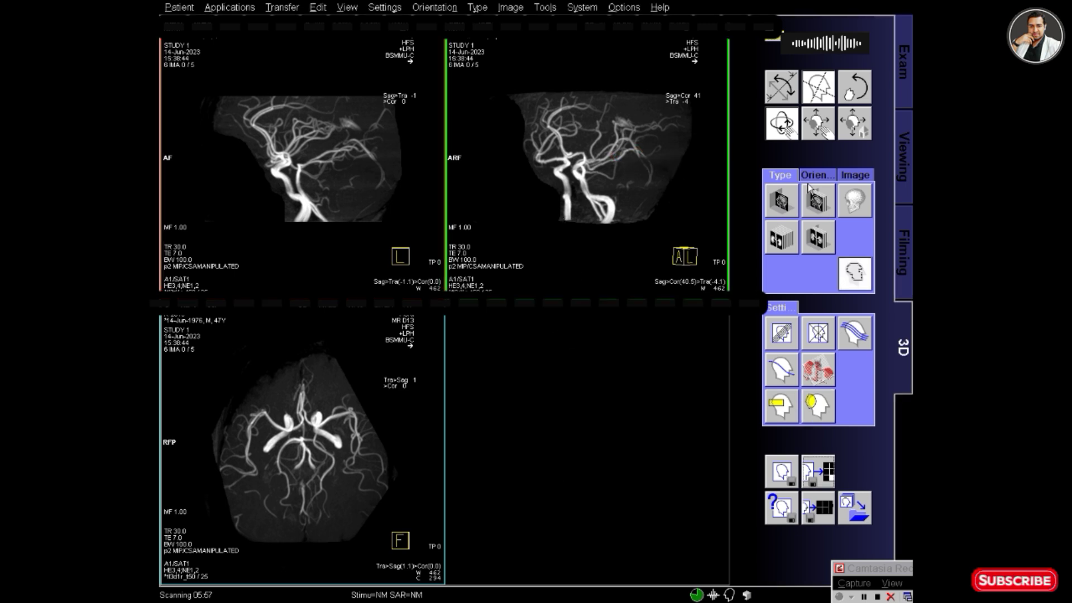
click(816, 175)
click(818, 191)
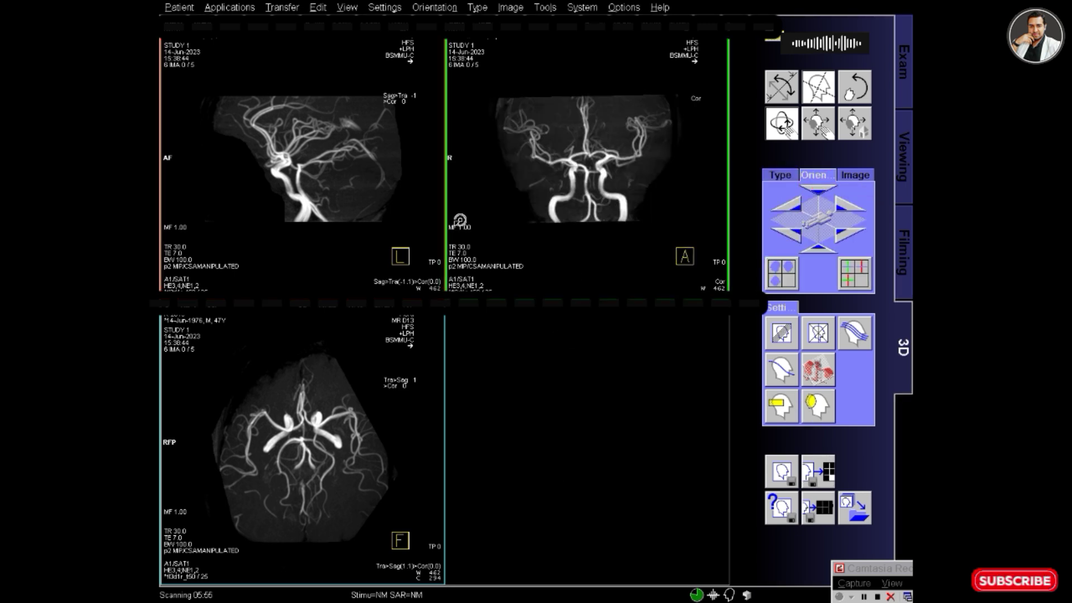
- Generate a radial MIP range of 19 images at 10.0° spacing from the transversal view and send the images to film
click(386, 409)
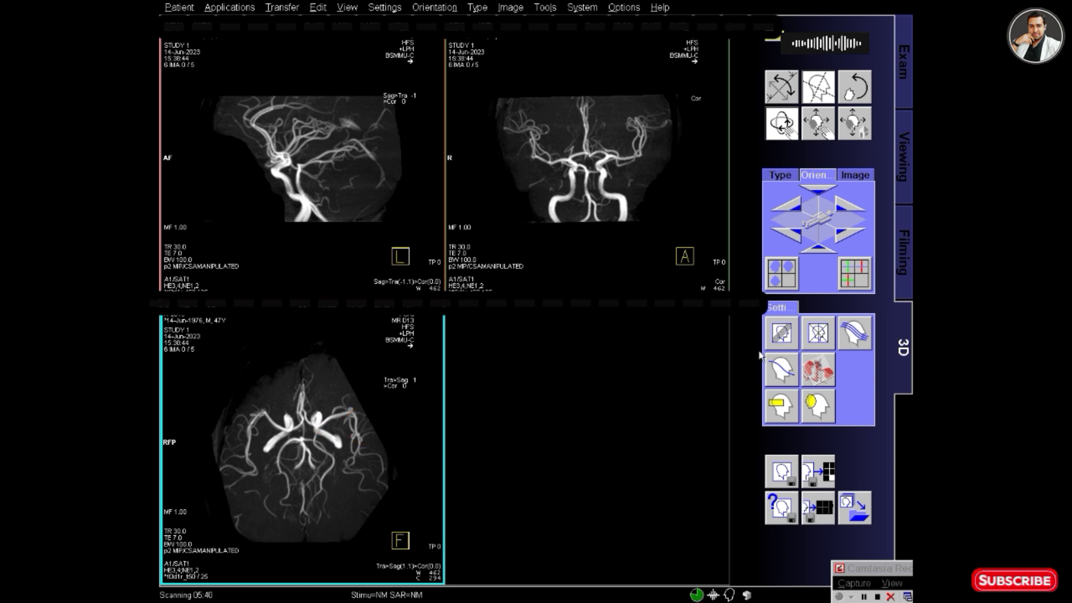
click(818, 333)
click(207, 245)
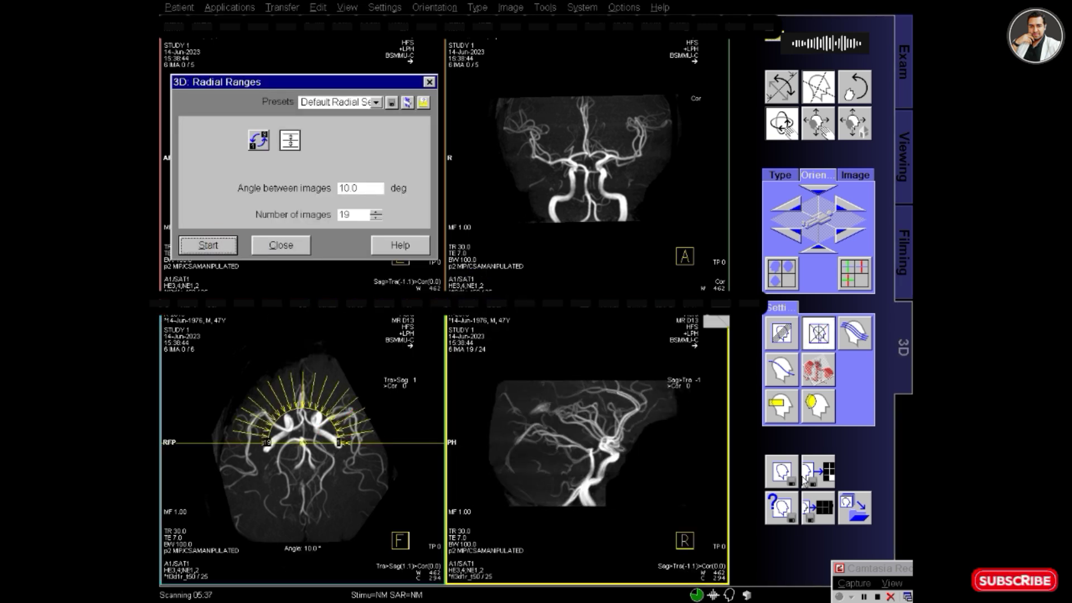
click(807, 479)
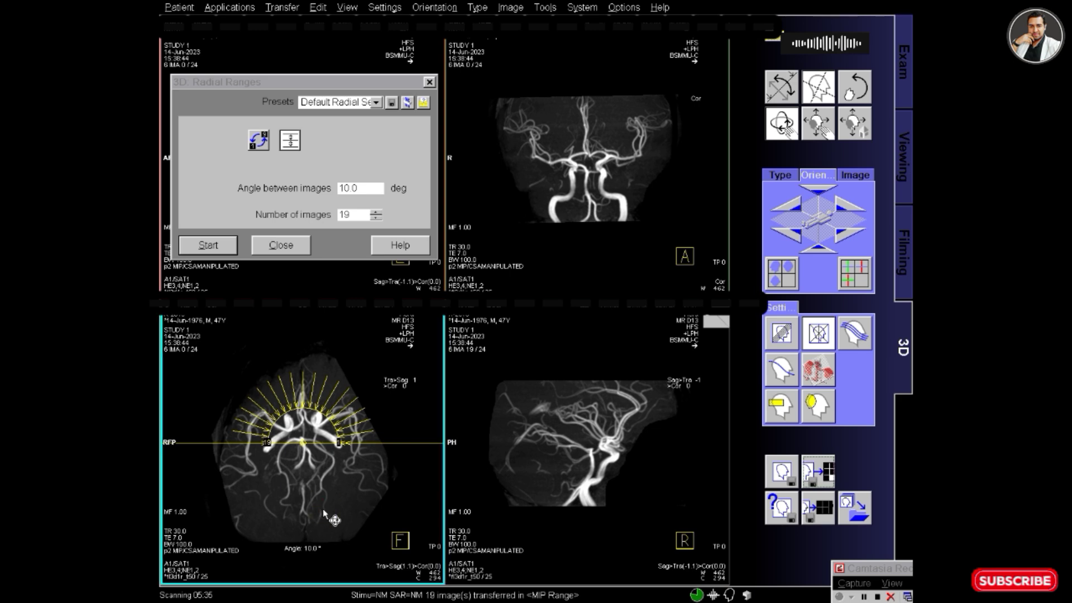
click(819, 482)
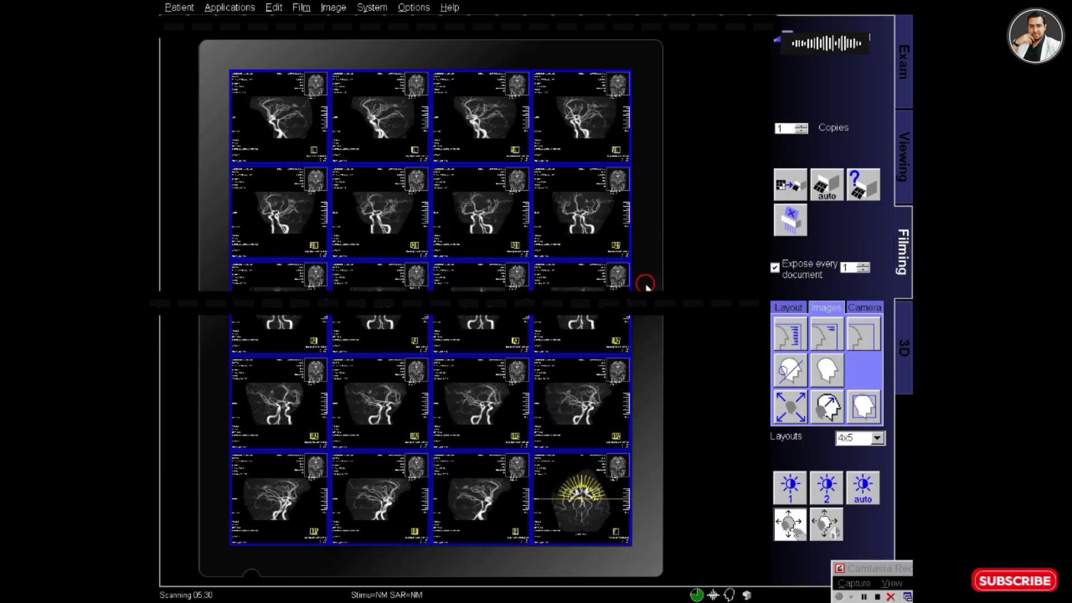
- Turn off the reference image in the film properties, keeping the 4x5 layout
right_click(645, 283)
click(659, 409)
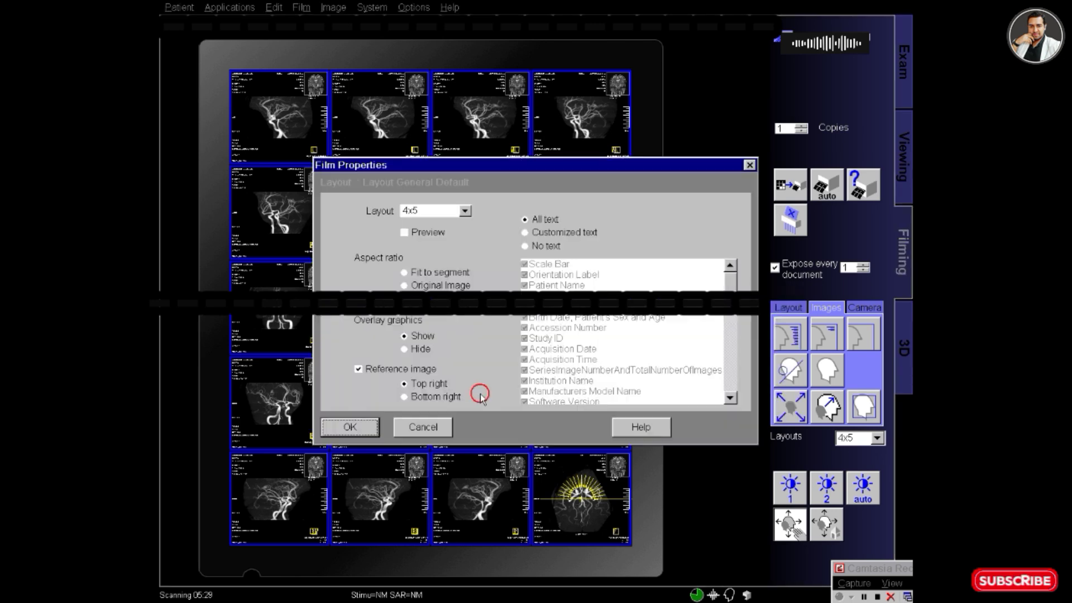
click(358, 368)
click(349, 426)
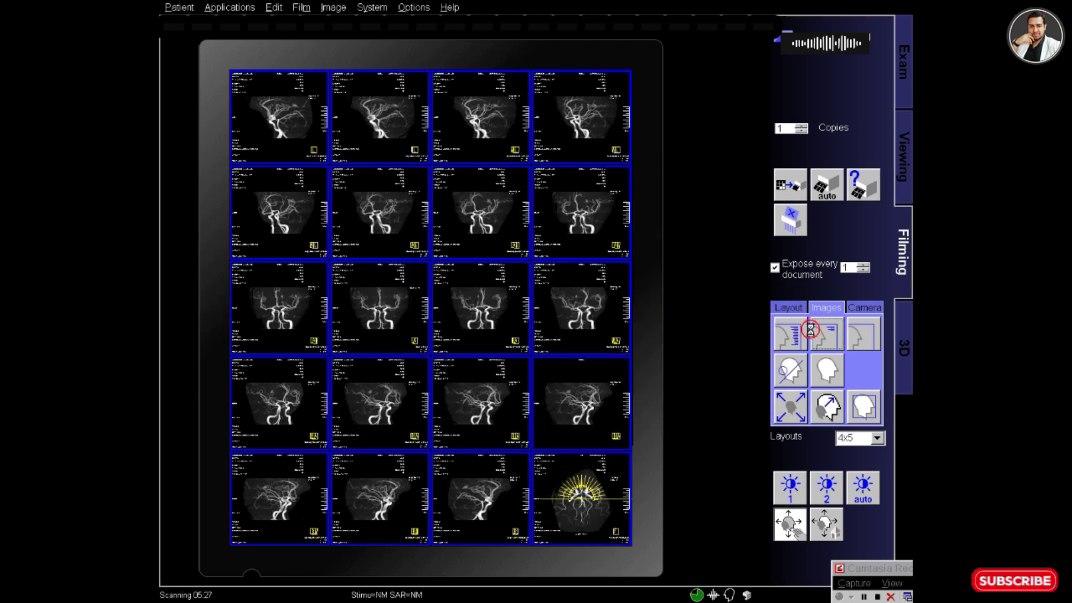
- Hide the overlay graphics on the film images, and enlarge the transversal image and a middle coronal image within their segments
click(577, 524)
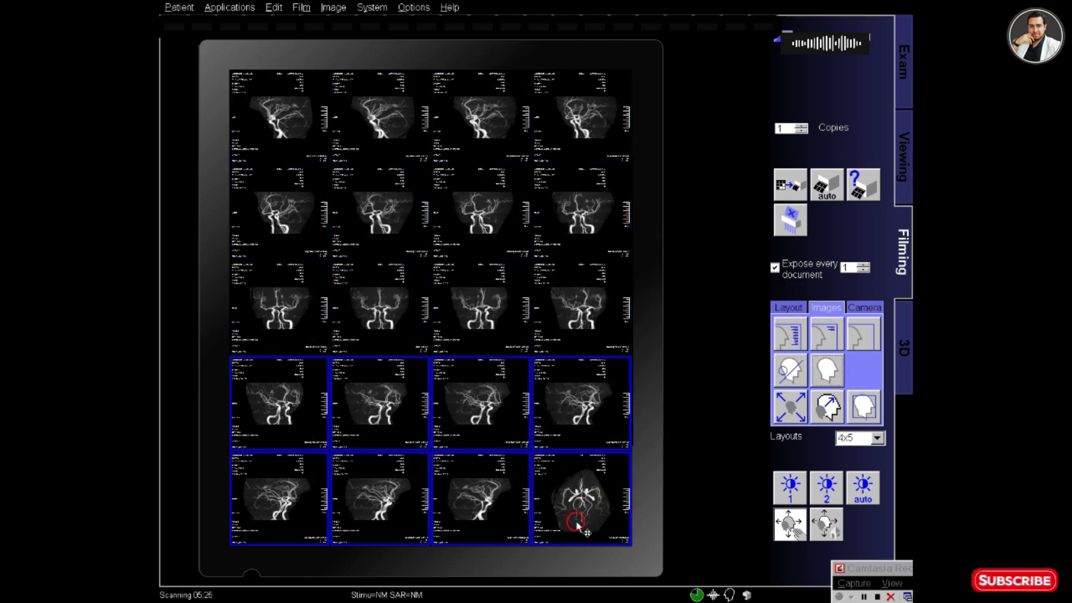
click(584, 490)
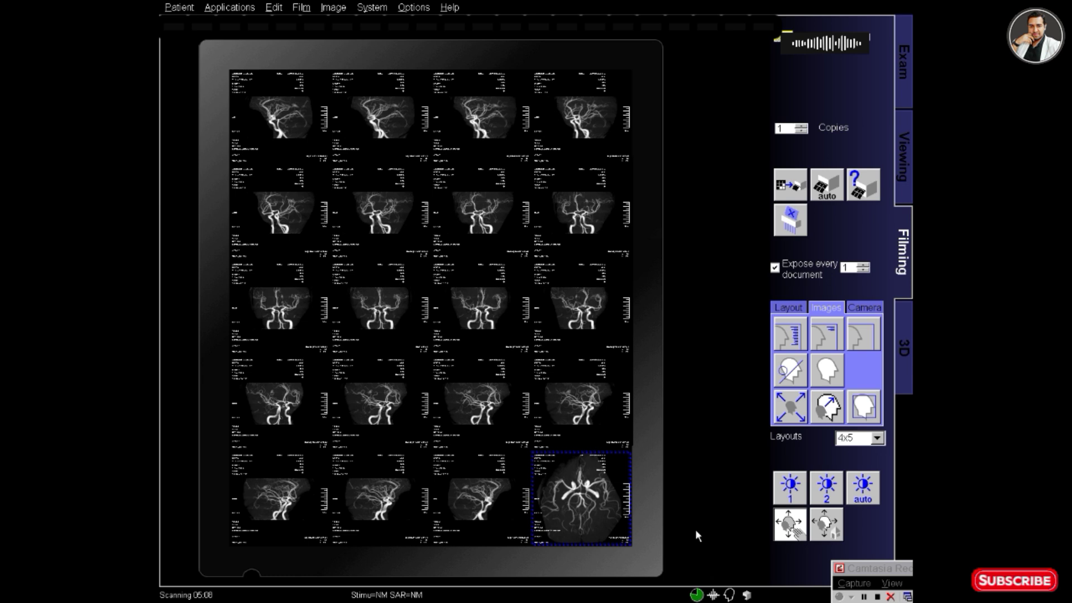
double_click(479, 307)
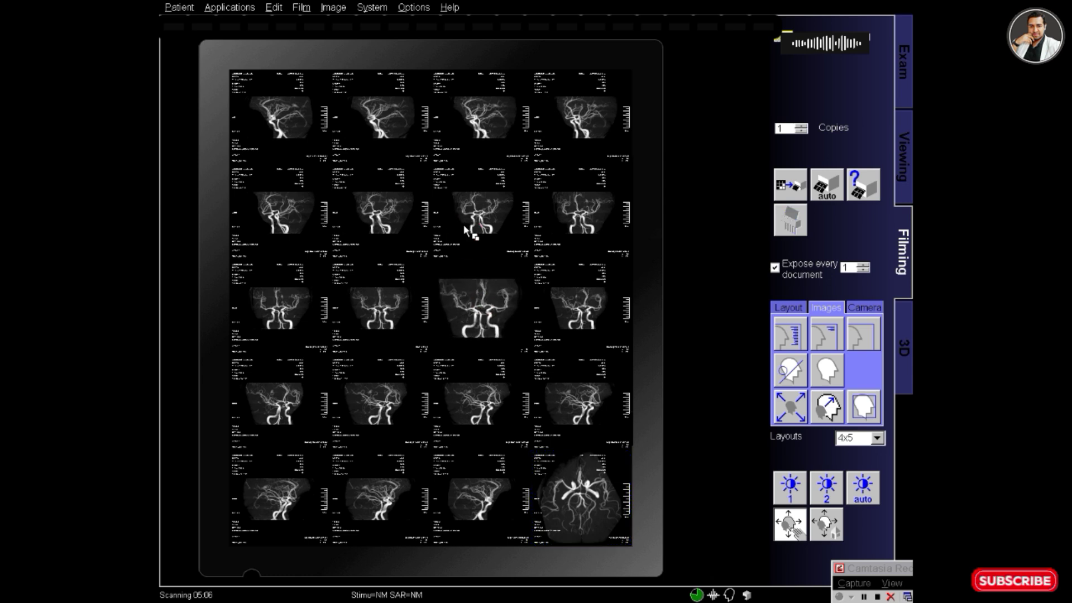
- Select the whole radial MIP series on the film sheet and enlarge its images to fill their segments
click(490, 354)
right_click(479, 305)
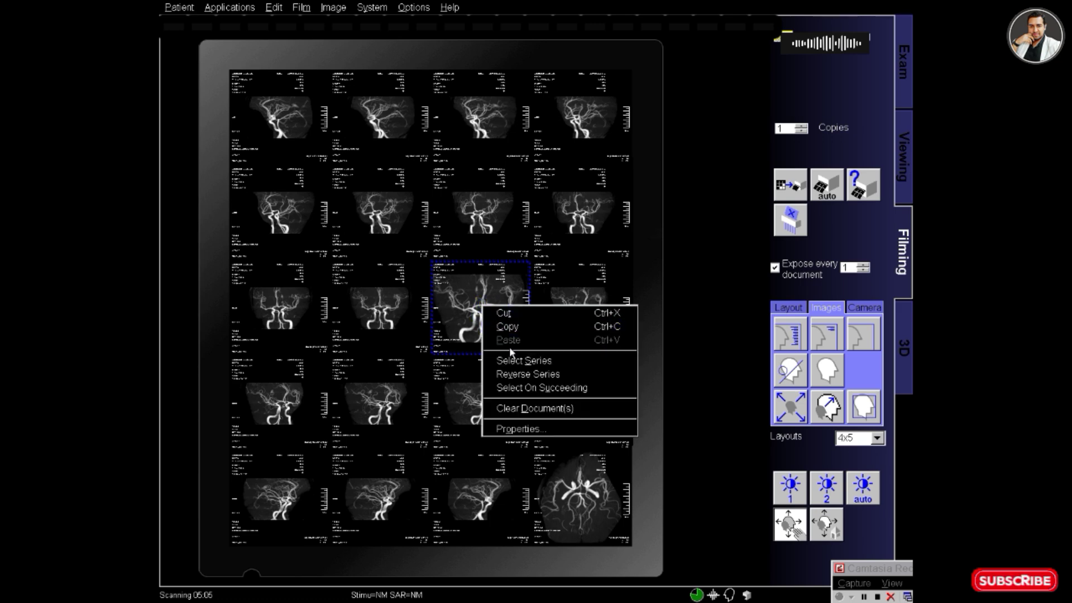
click(517, 360)
middle_drag(517, 359, 505, 323)
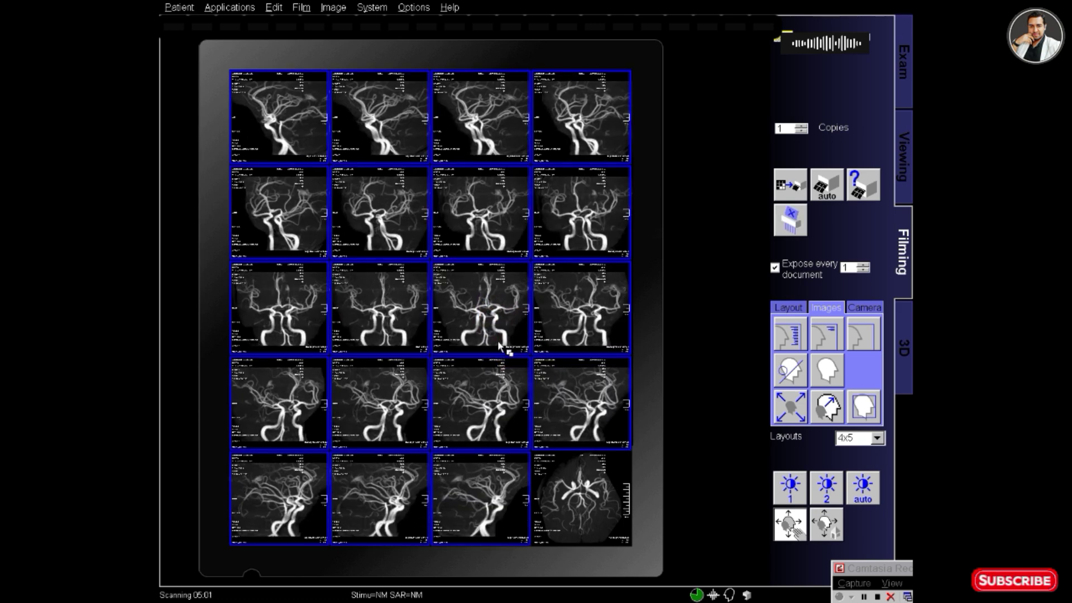
- Show the radial reference lines on the transversal image in the last film segment
click(583, 485)
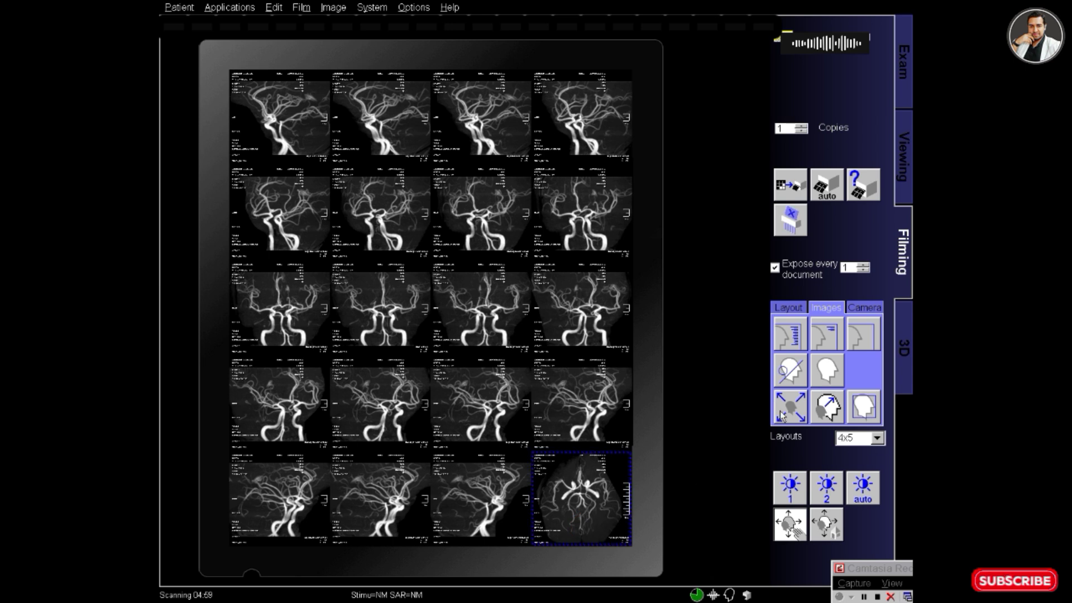
click(790, 370)
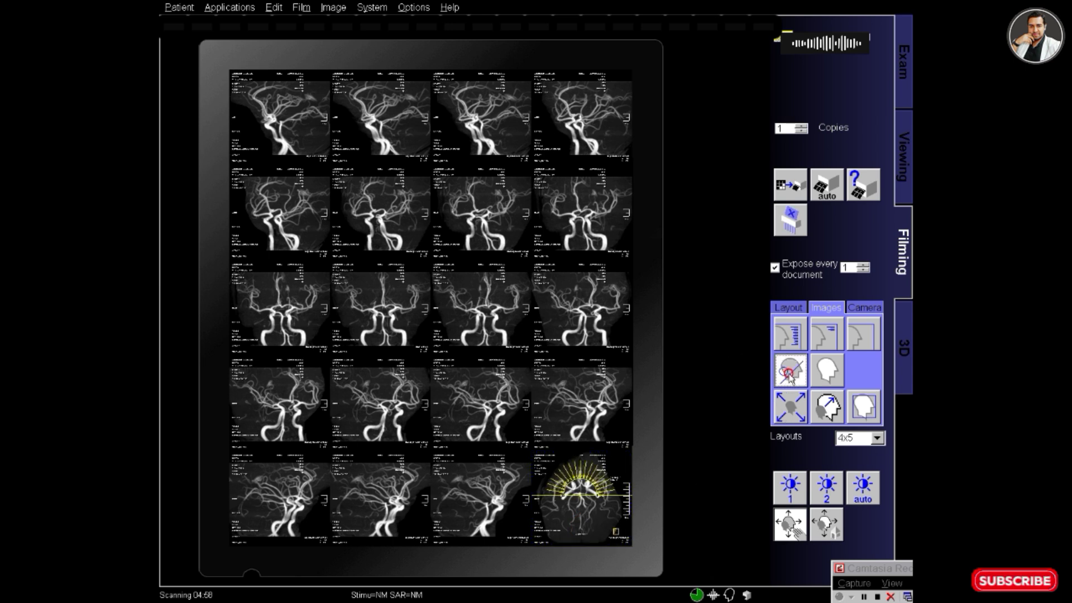
click(667, 463)
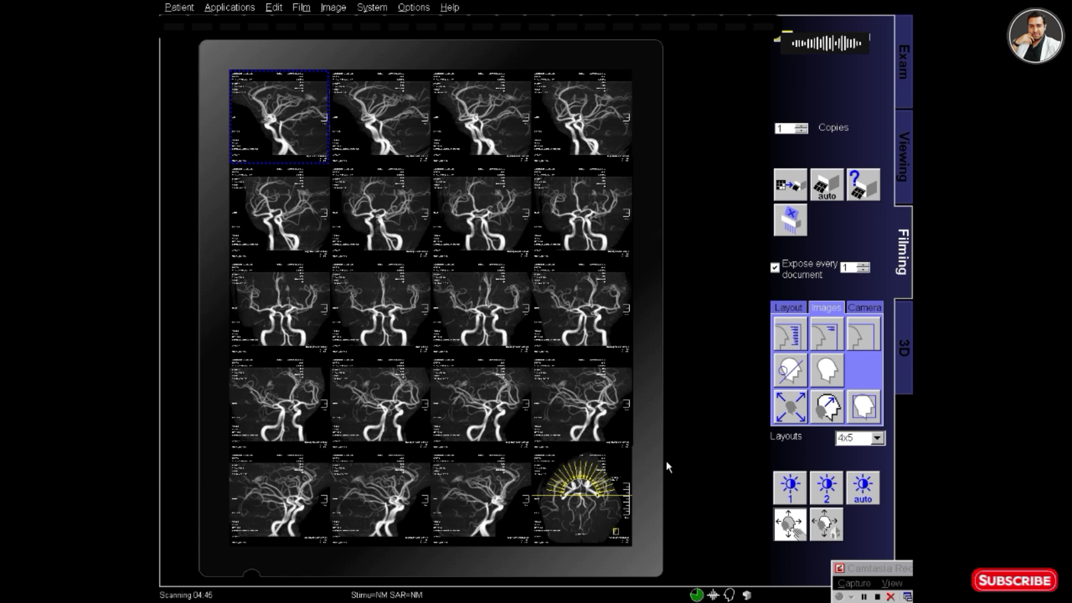
click(506, 344)
click(505, 344)
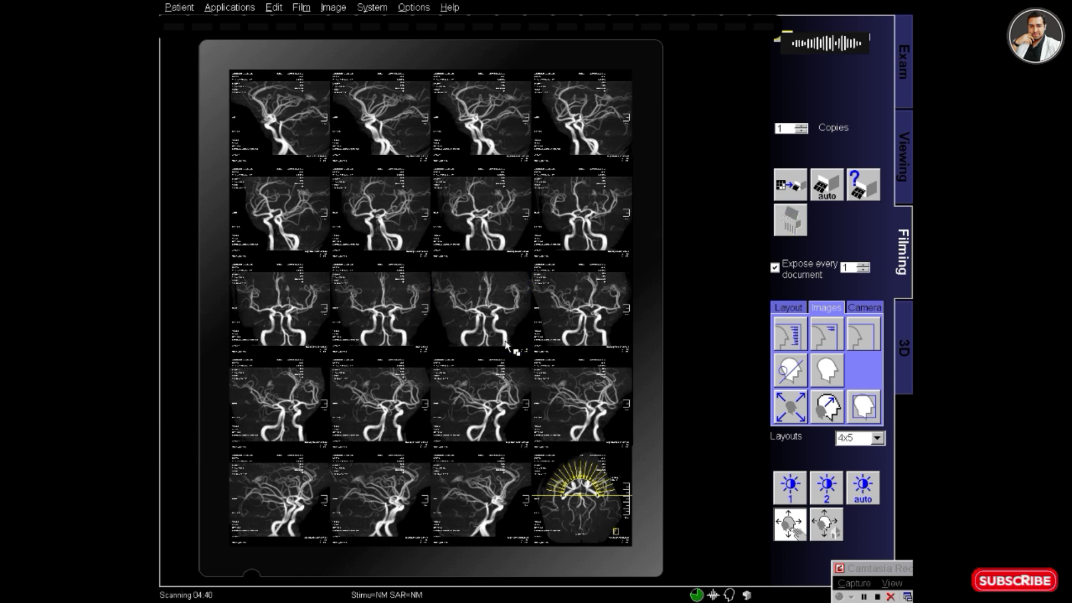
click(505, 343)
click(505, 341)
click(506, 339)
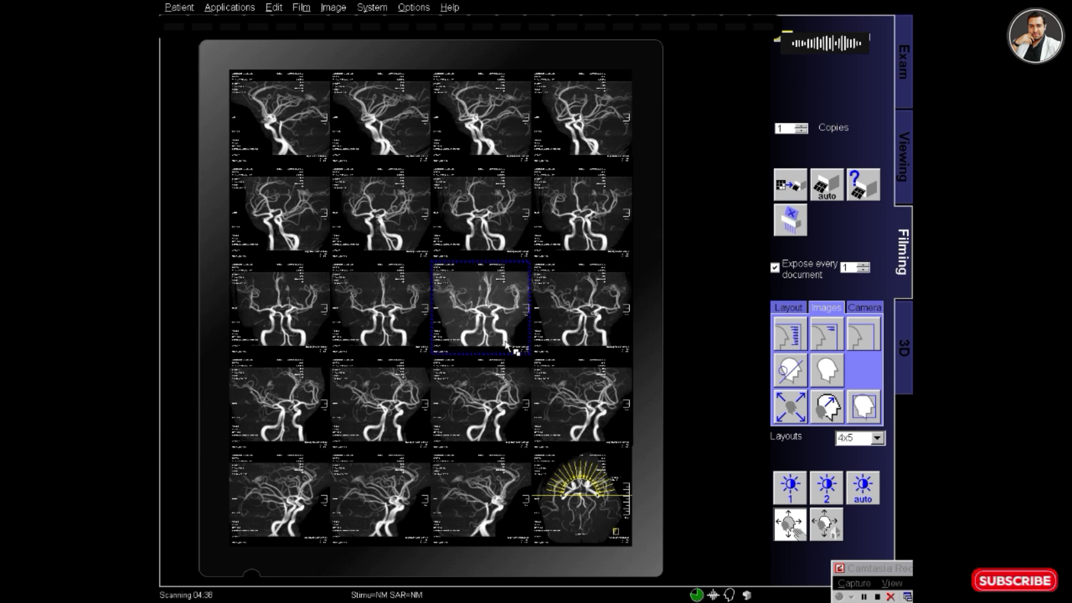
click(504, 337)
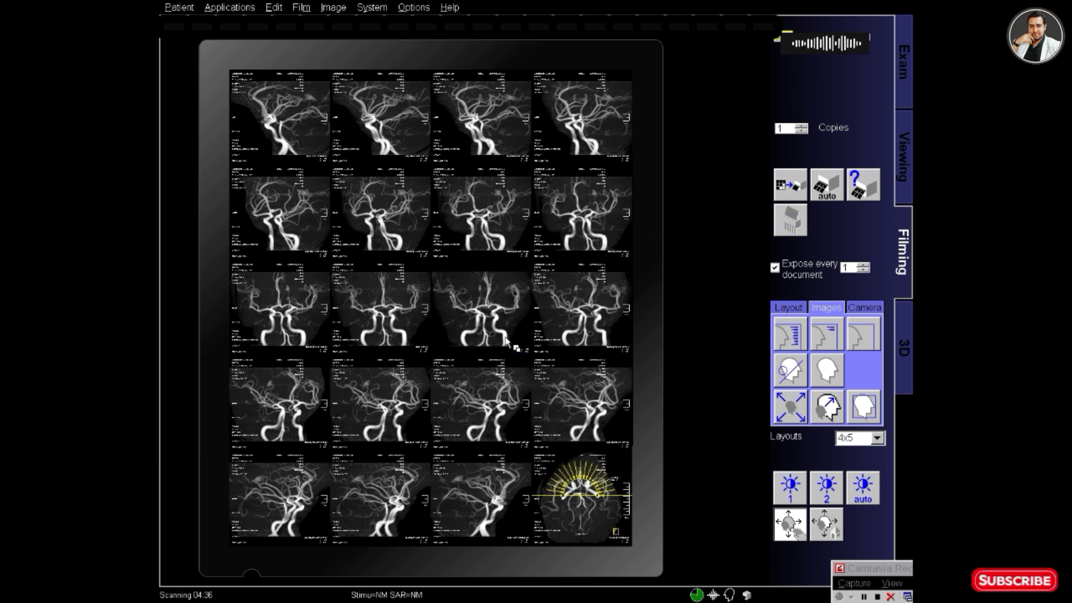
click(502, 334)
click(304, 128)
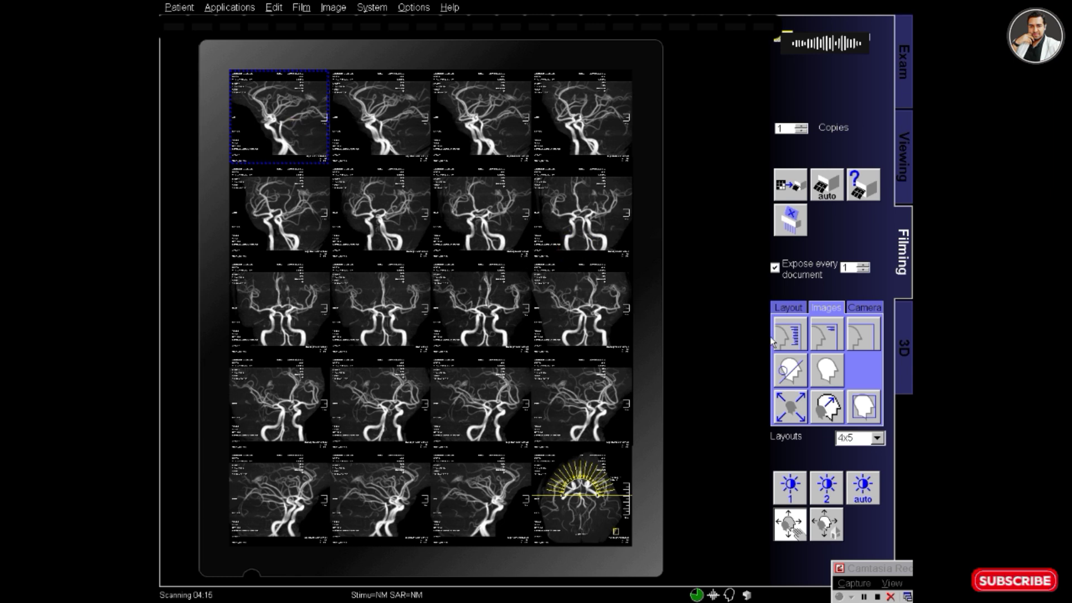
click(792, 341)
- Return to the 3D MIP views and close the radial range of the transversal view
click(902, 142)
click(903, 89)
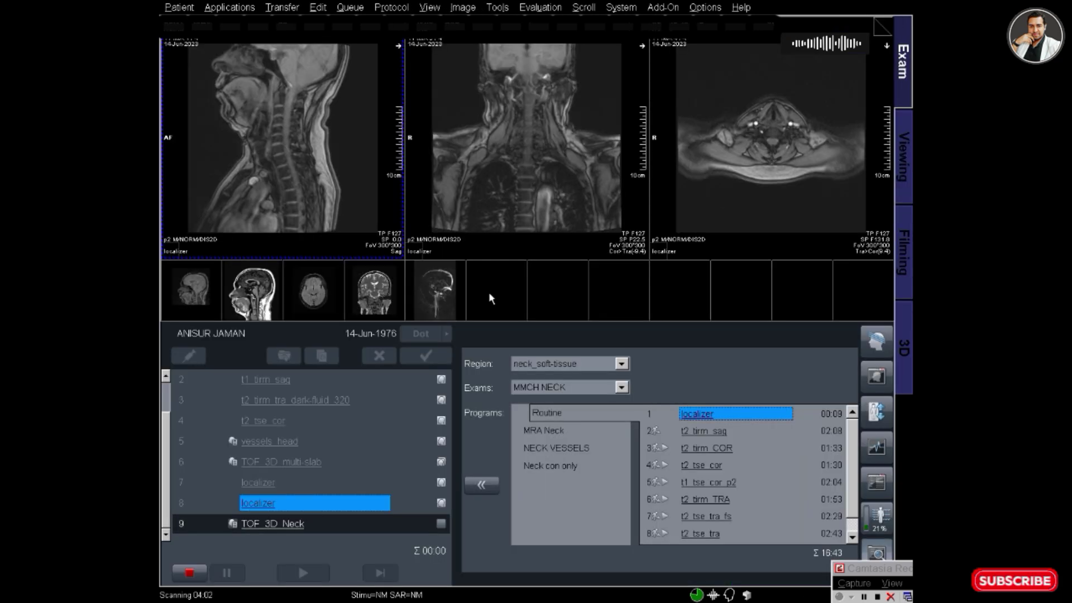
key(ctrl+b)
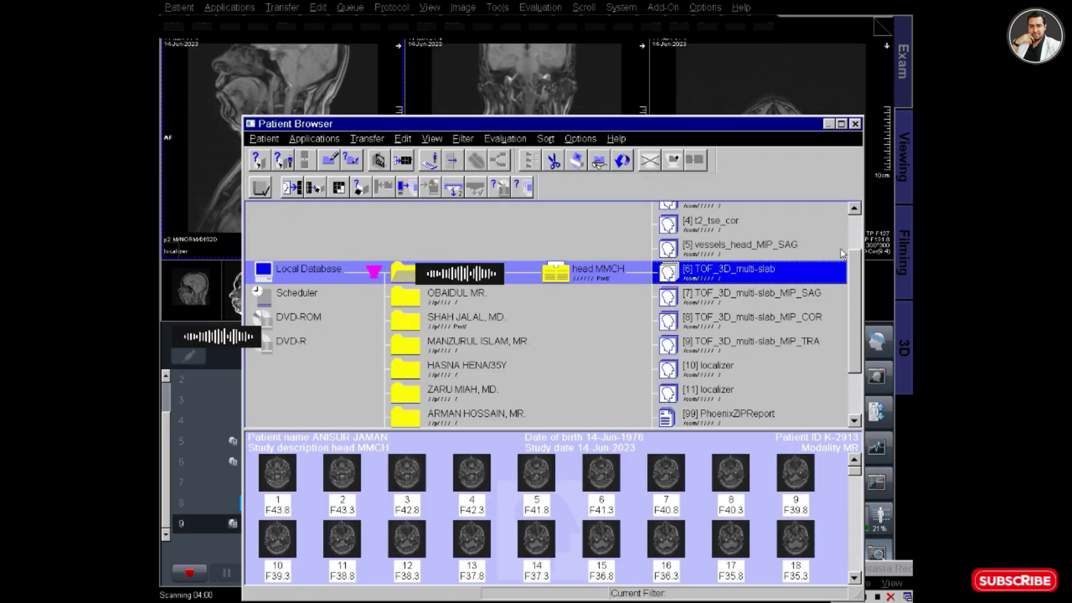
click(855, 124)
click(904, 348)
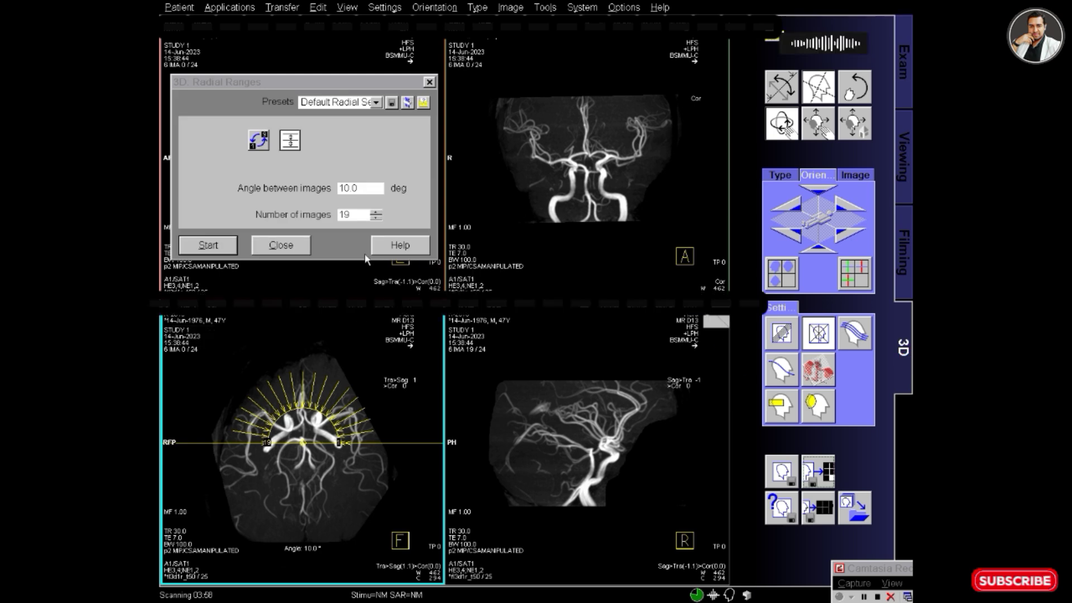
click(282, 245)
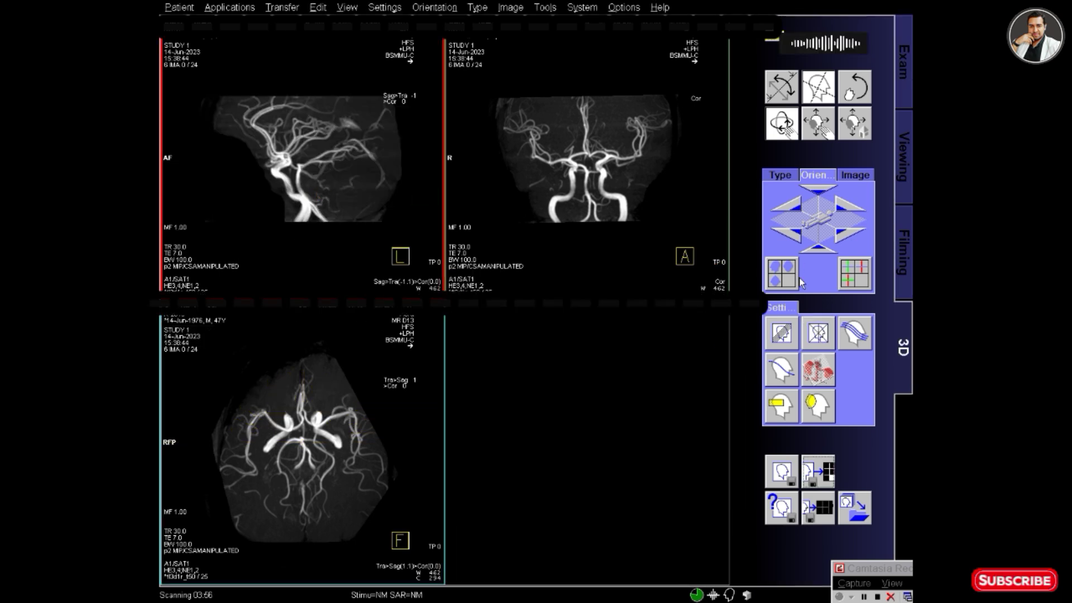
- Generate a radial MIP range of 19 images at 10.0° spacing from the sagittal view and send the images to film
click(817, 343)
click(492, 245)
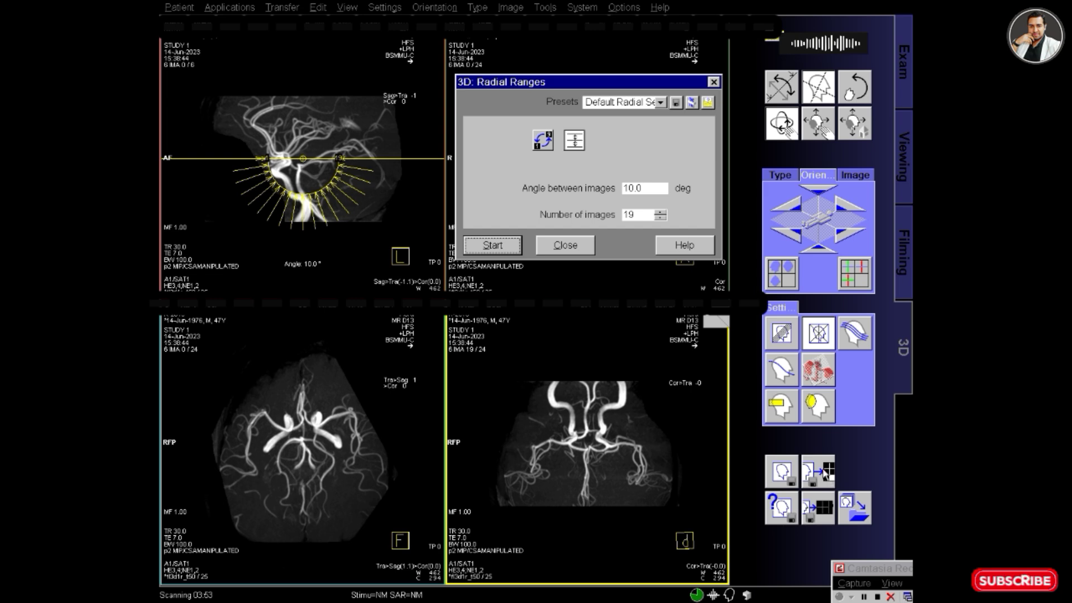
click(826, 472)
click(379, 264)
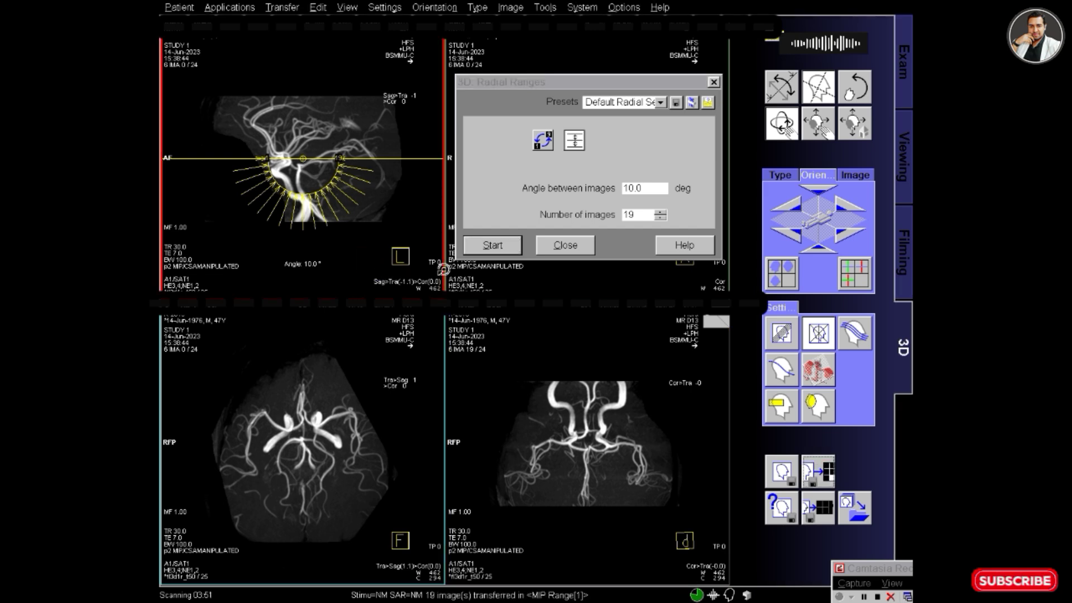
click(820, 471)
click(852, 267)
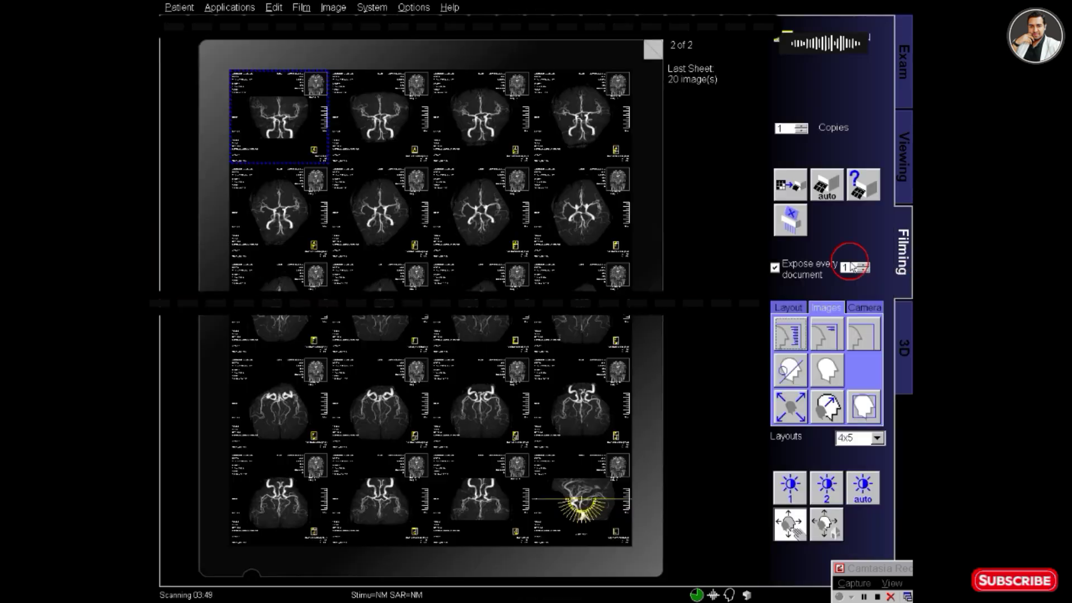
- Enlarge the images on the second film sheet within their segments and turn off the reference image in the film properties
click(605, 515)
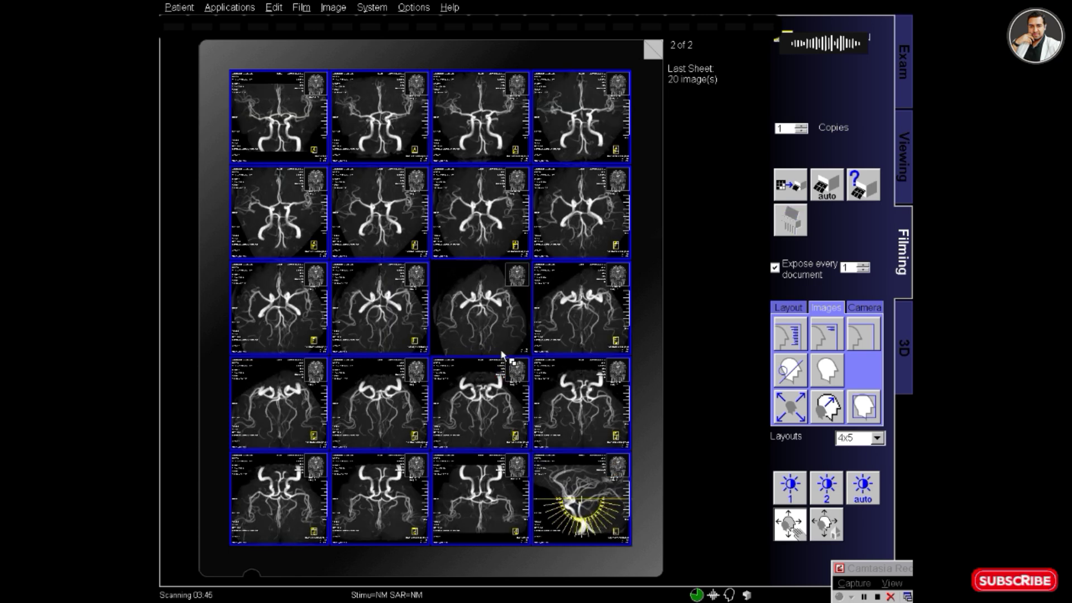
click(497, 324)
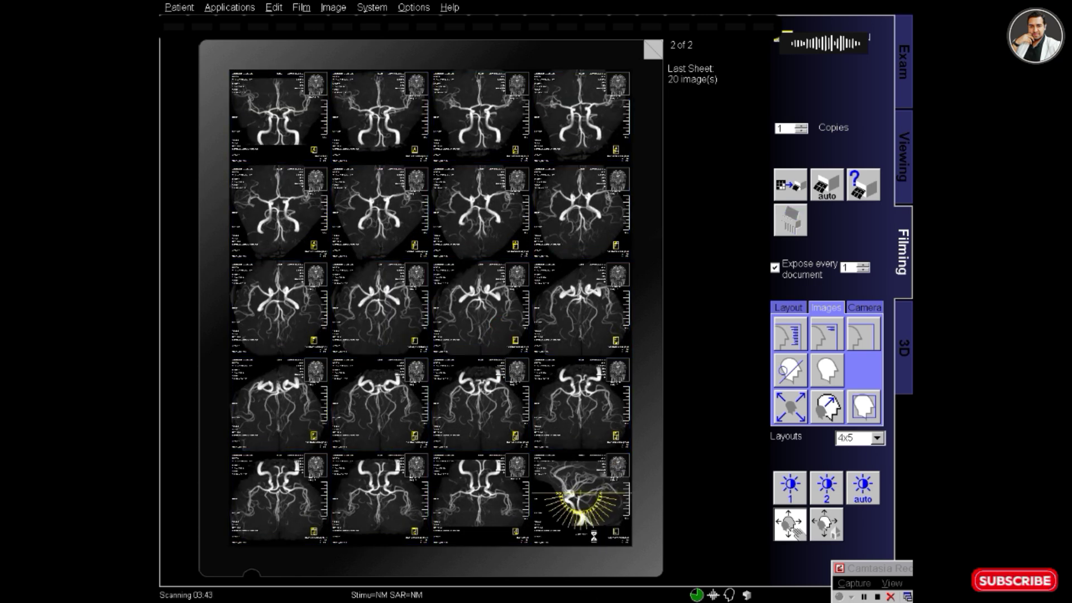
right_click(642, 311)
click(672, 435)
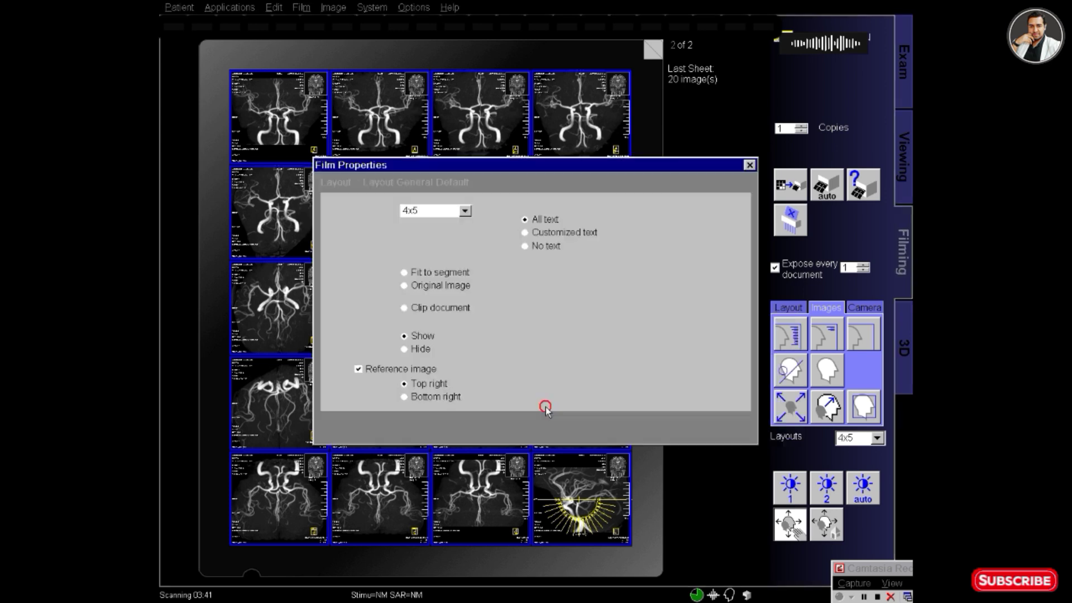
click(360, 369)
click(349, 426)
- Hide the overlay graphics on the second sheet's radial series and adjust the position of its images within their segments
right_click(449, 315)
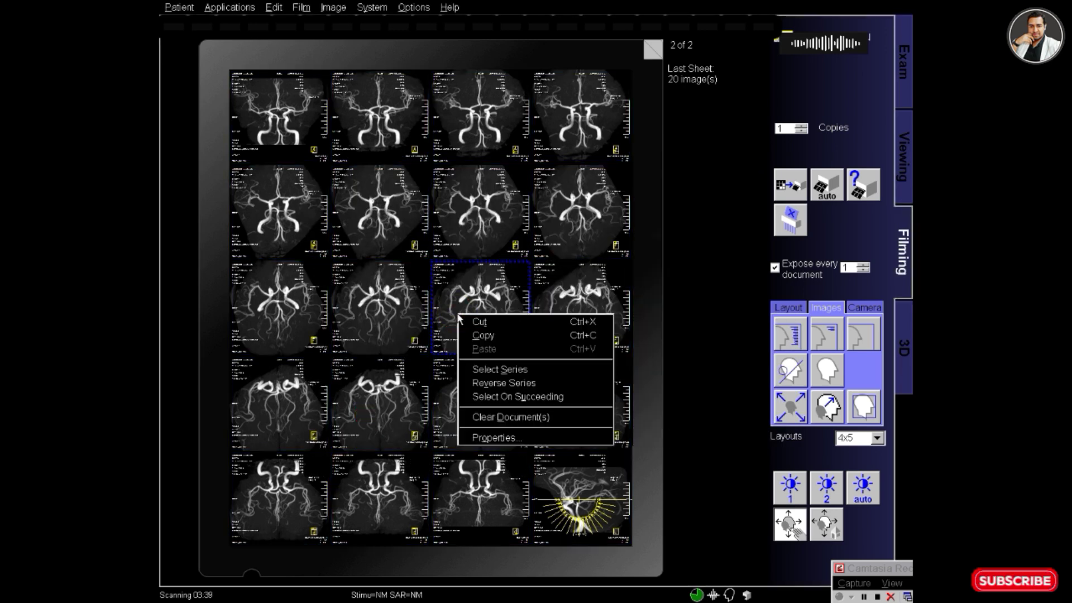
click(492, 366)
click(827, 368)
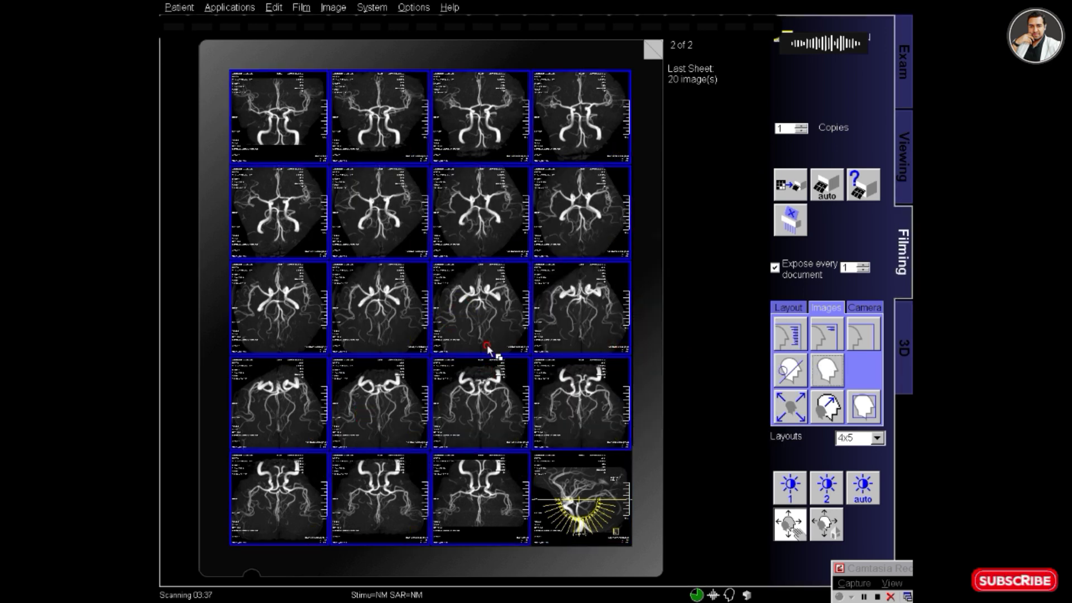
click(494, 326)
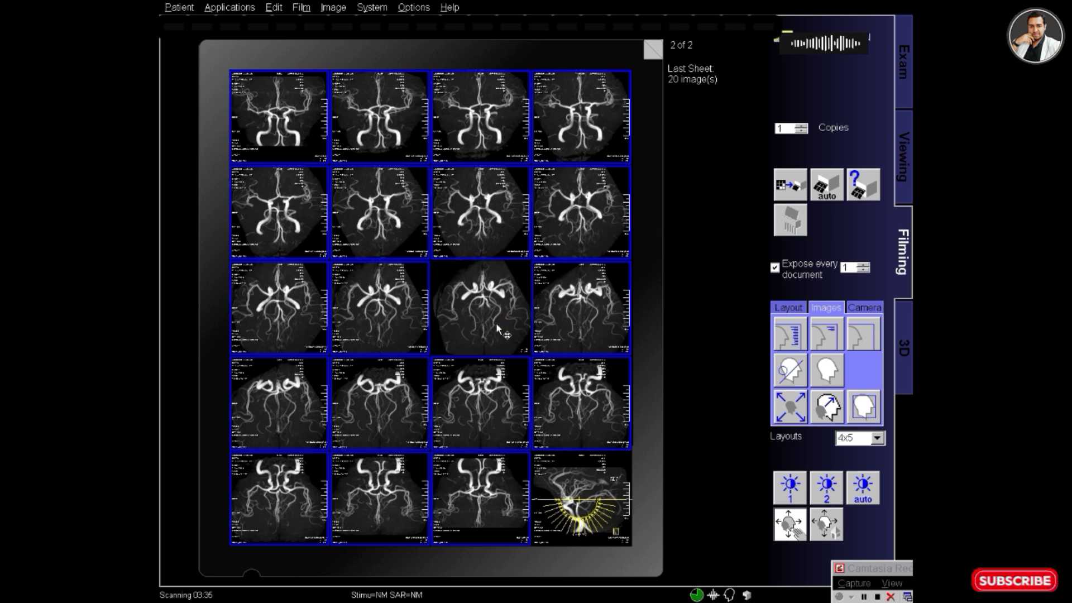
click(491, 363)
- Expose the finished film sheets and close the Patient Browser
click(568, 525)
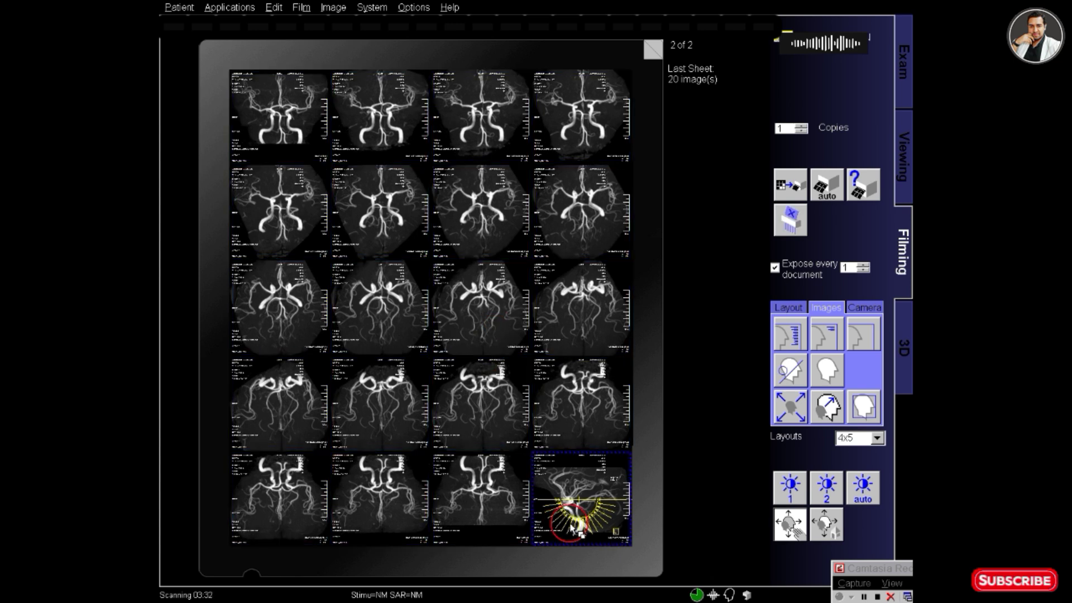
click(290, 98)
click(790, 334)
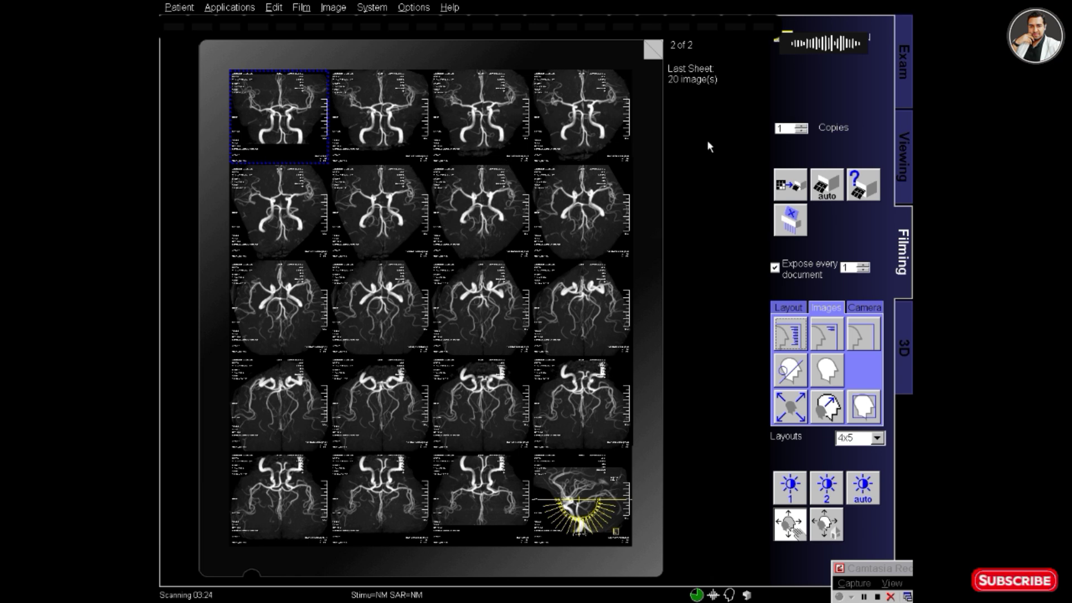
click(794, 189)
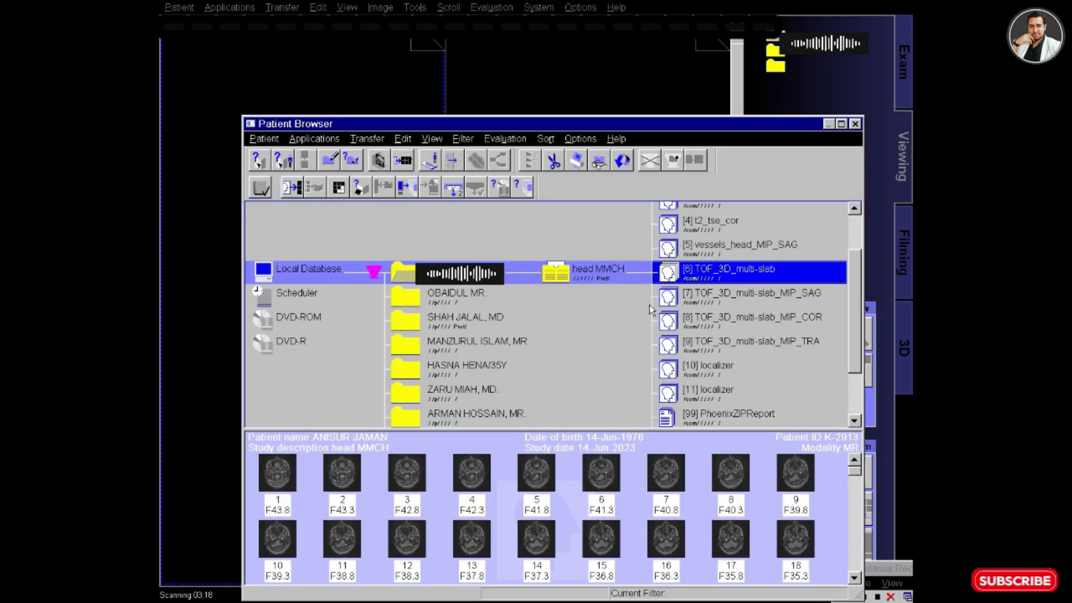
click(852, 125)
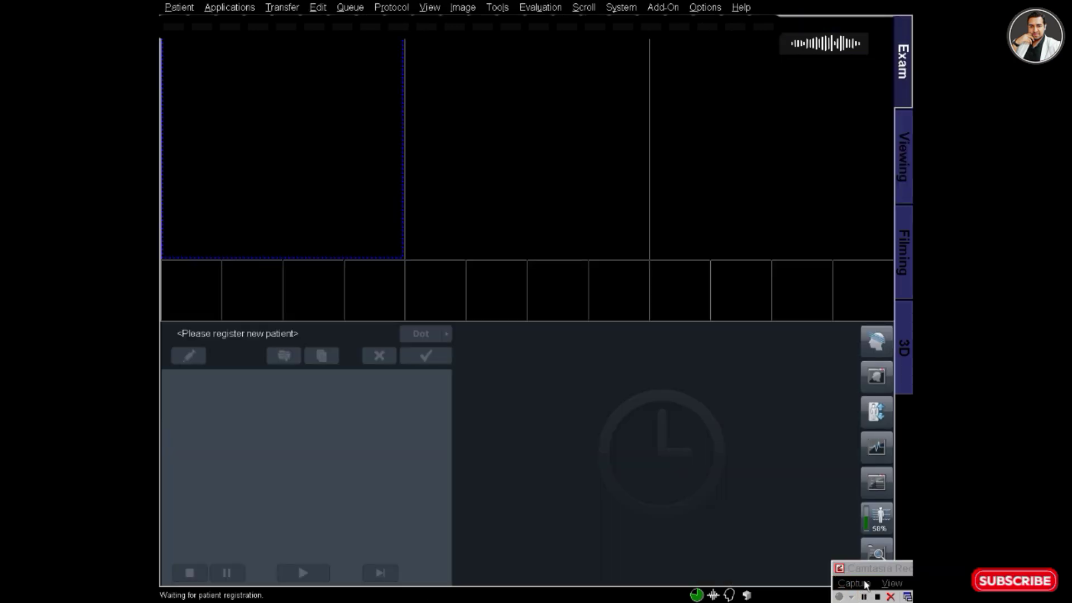
- Select the TOF_3D_Neck series of the patient's head MMCH study in the Patient Browser
click(866, 585)
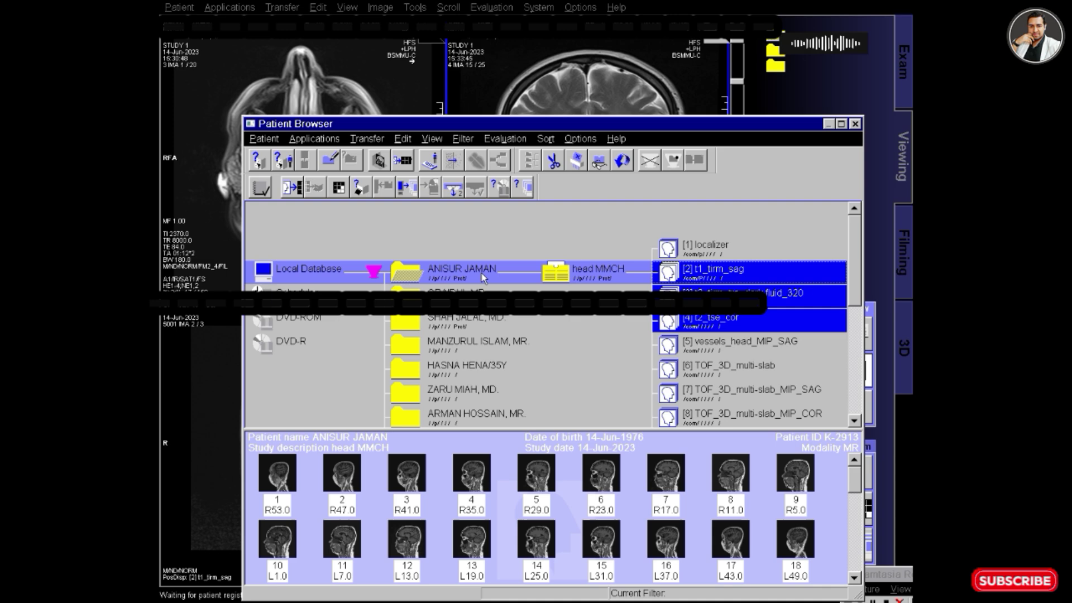
click(483, 278)
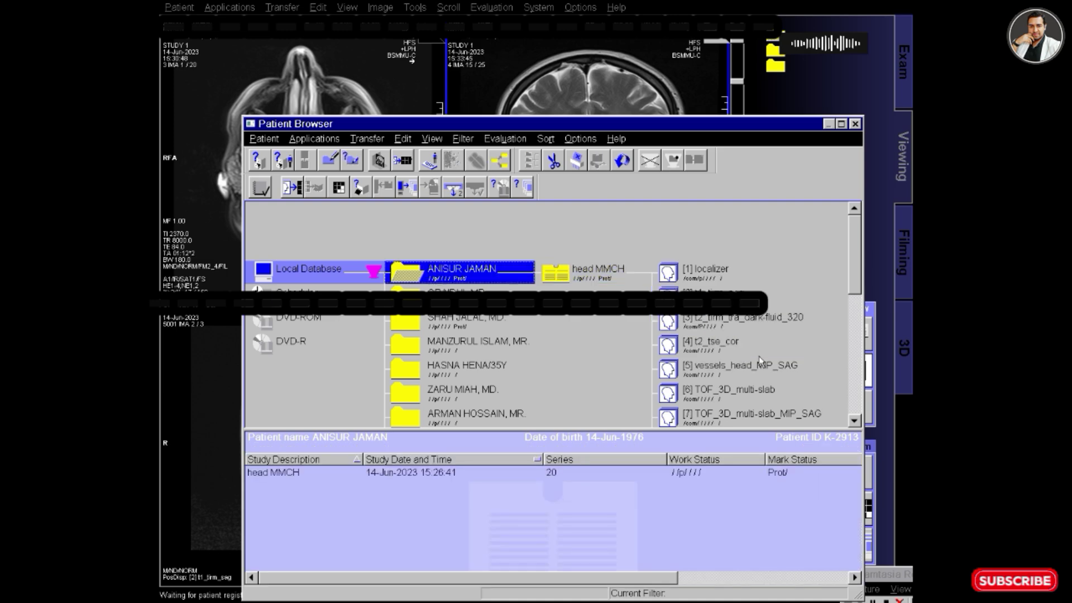
scroll(759, 273, down, 2)
click(760, 273)
scroll(760, 263, down, 3)
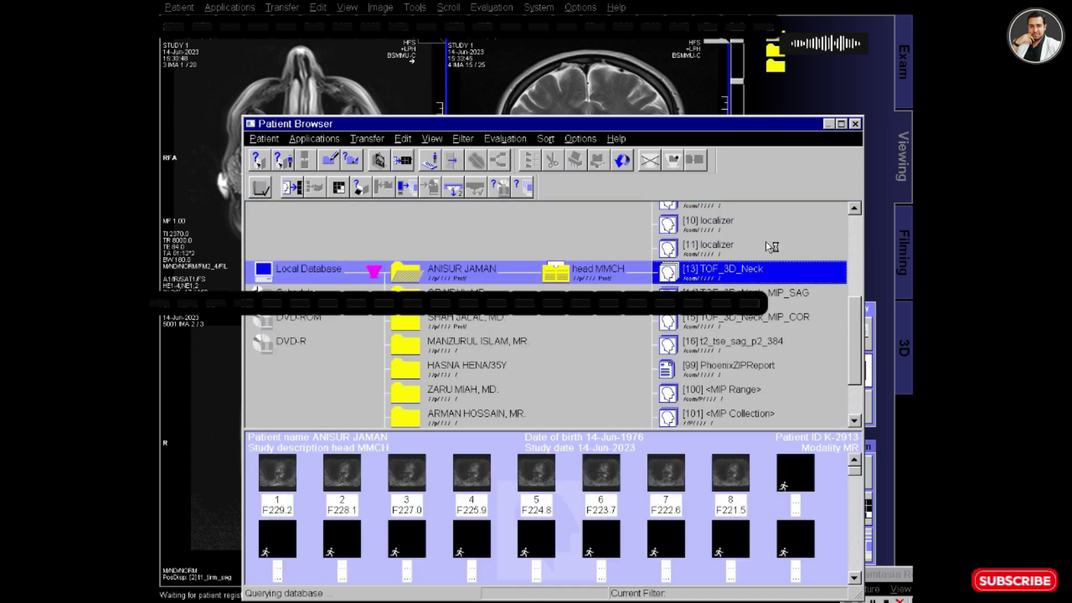
- Switch to the 3D application and select the TOF_3D_multi-slab series in the Patient Browser
click(905, 352)
click(511, 246)
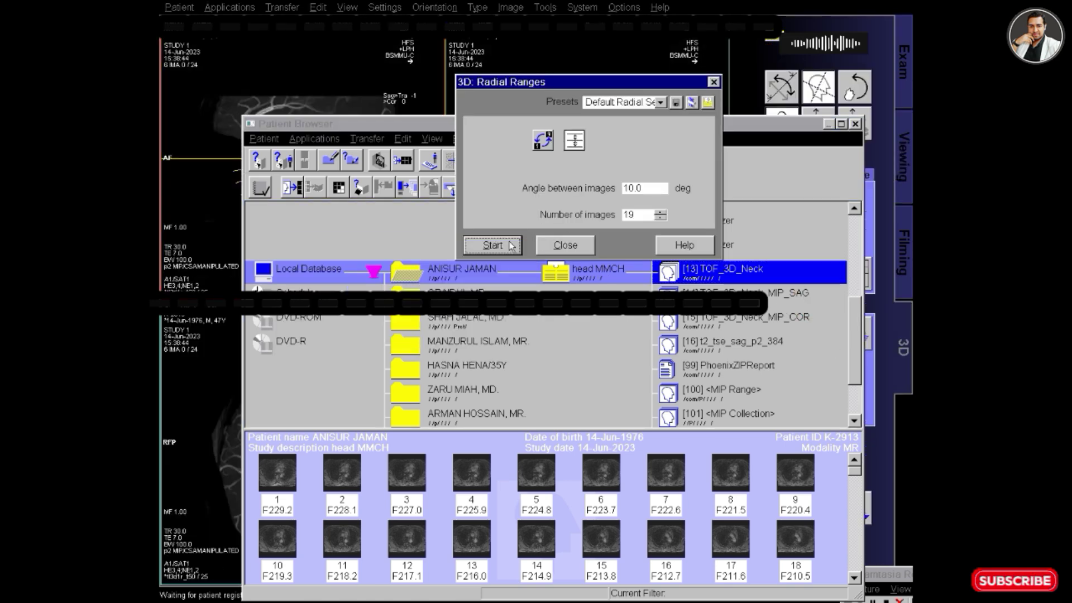
click(791, 270)
scroll(788, 291, down, 2)
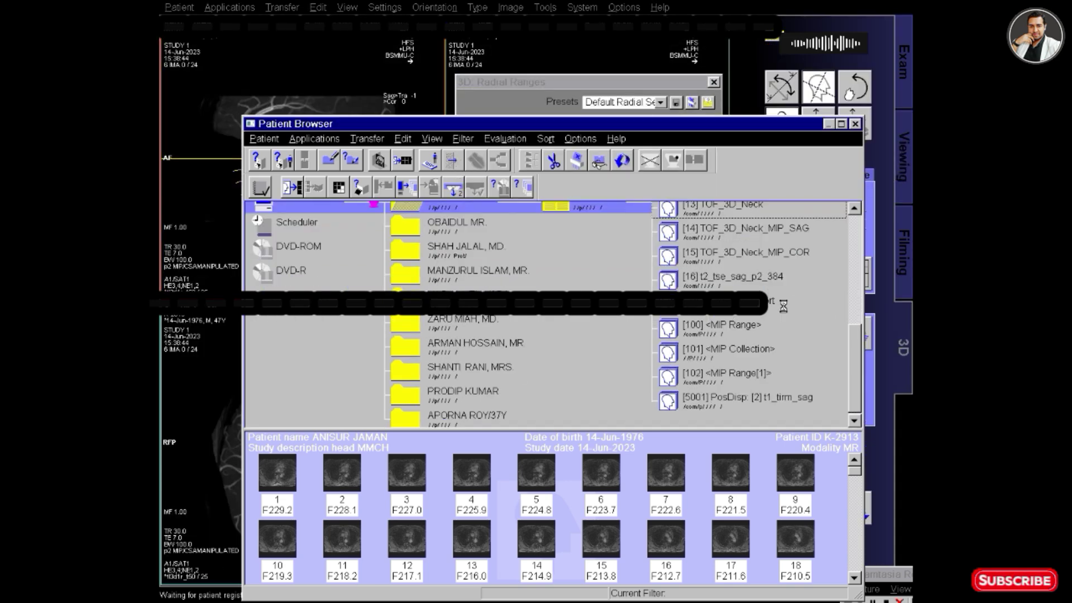
scroll(785, 306, up, 3)
click(785, 307)
scroll(782, 307, up, 2)
scroll(719, 288, down, 3)
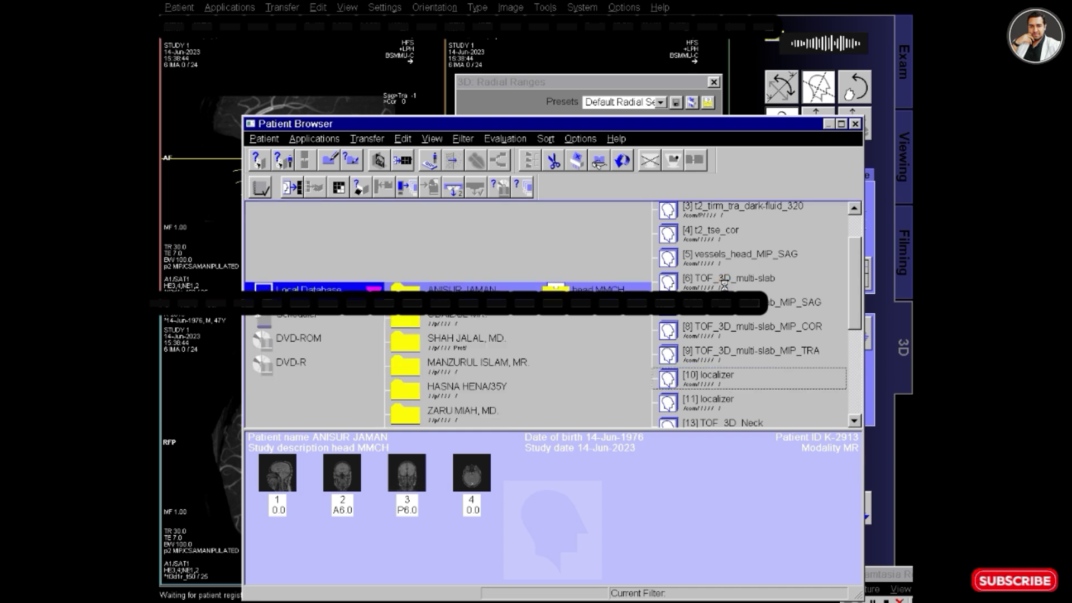
click(726, 272)
- Close the radial range without saving it and load the TOF_3D_multi-slab series into 3D
click(712, 83)
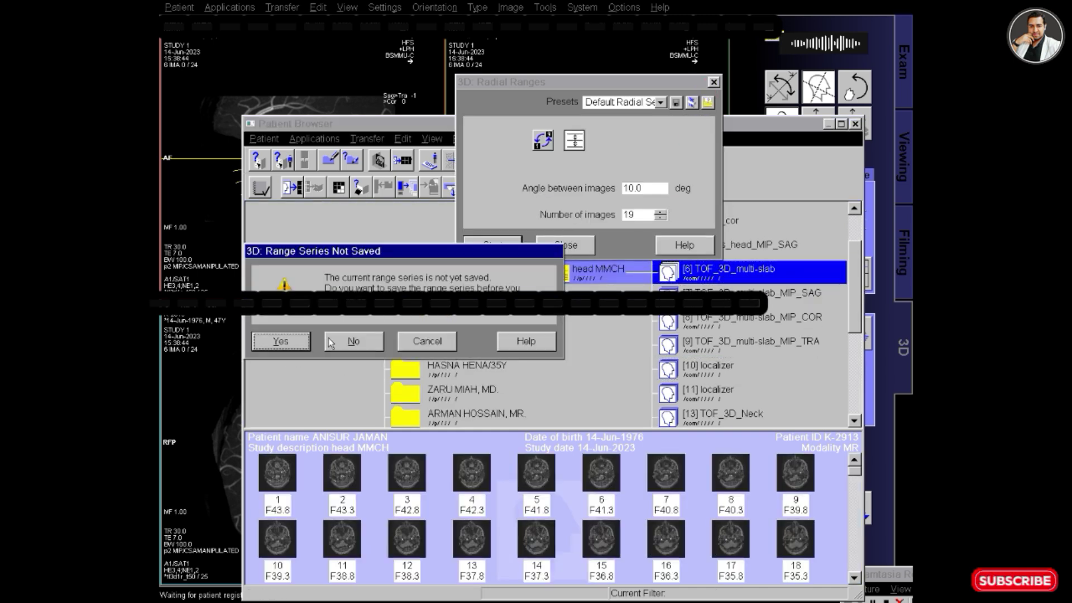
click(358, 343)
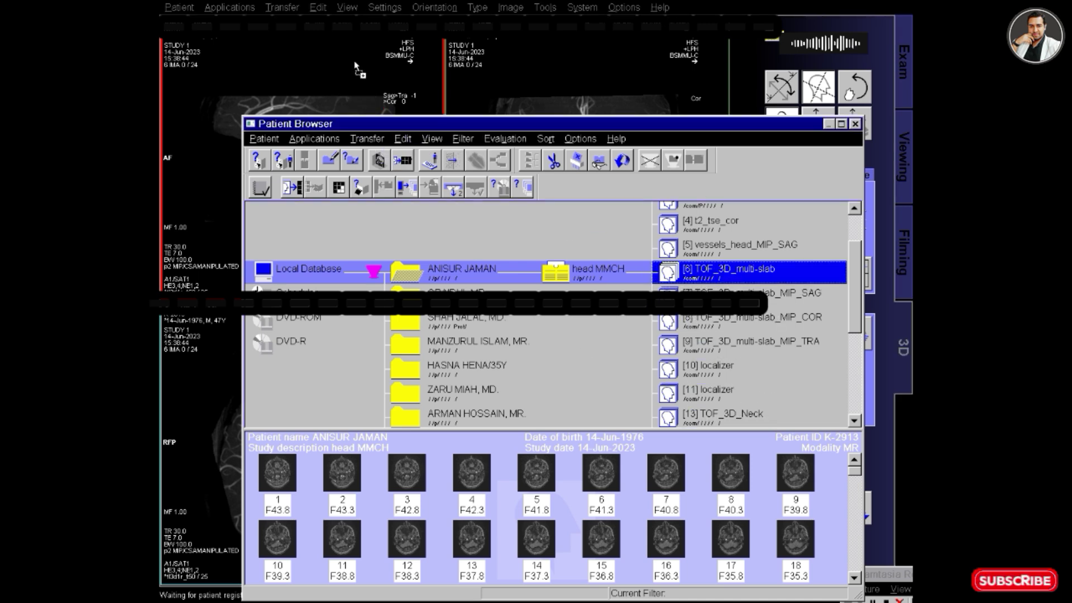
double_click(416, 267)
click(314, 247)
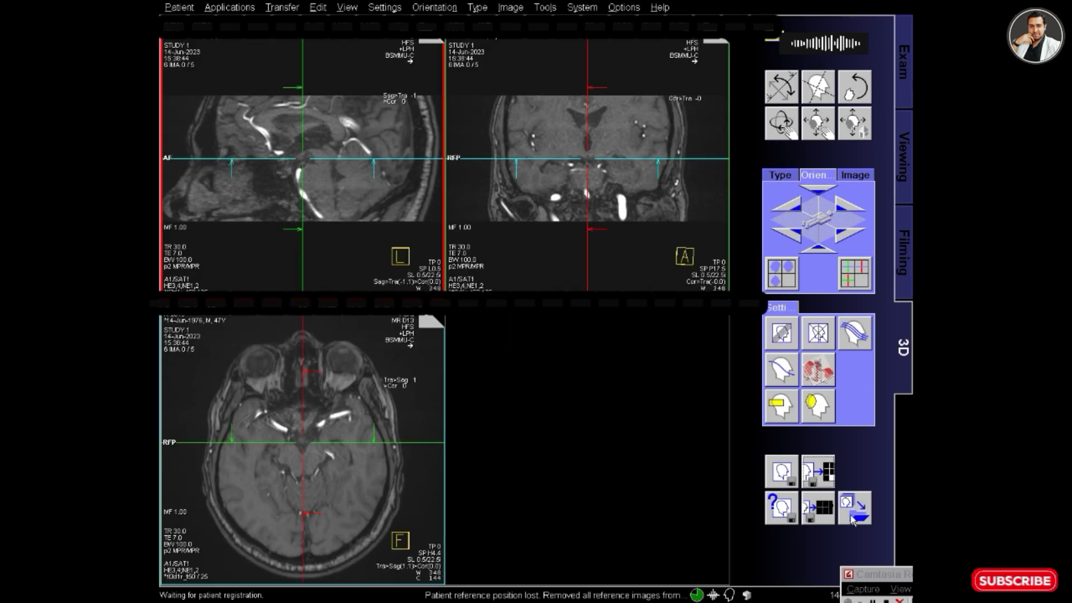
- Close the multi-slab series and load the TOF_3D_Neck series from the Patient Browser into 3D
click(862, 512)
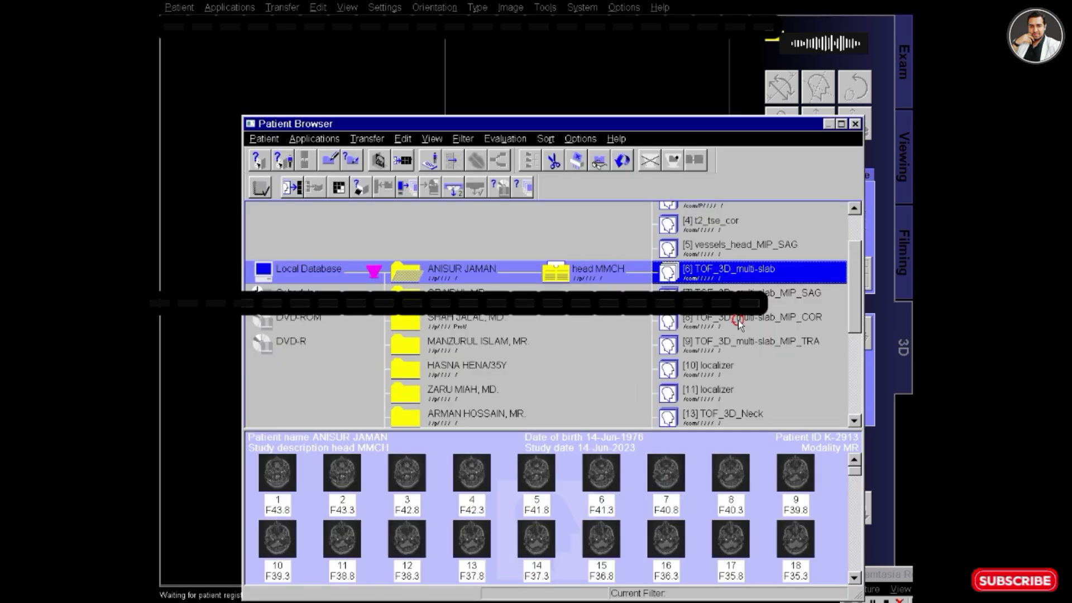
click(738, 320)
scroll(738, 322, down, 3)
click(726, 307)
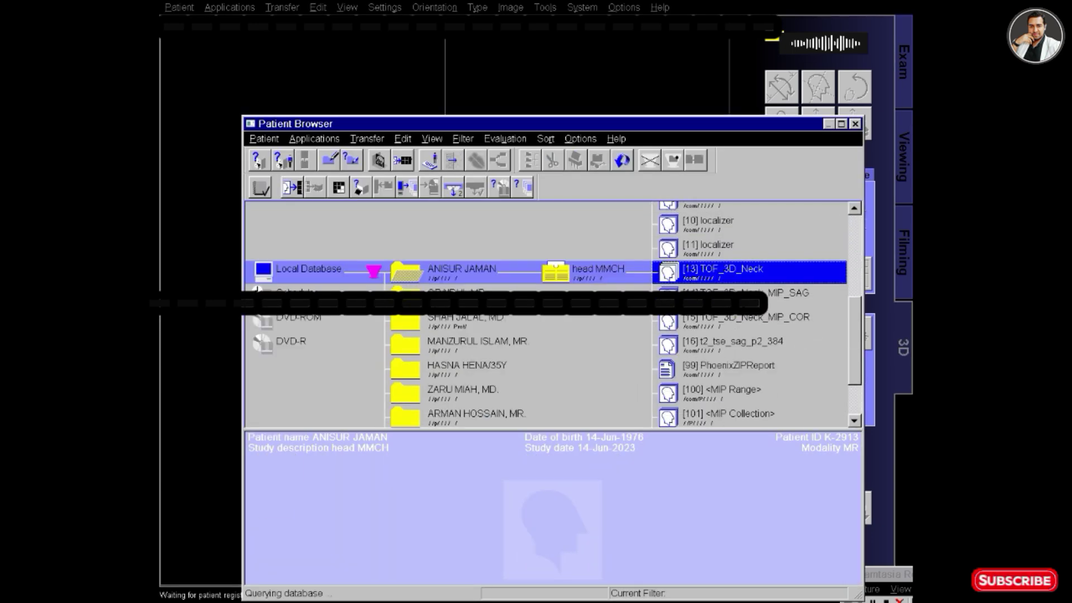
drag(726, 271, 397, 104)
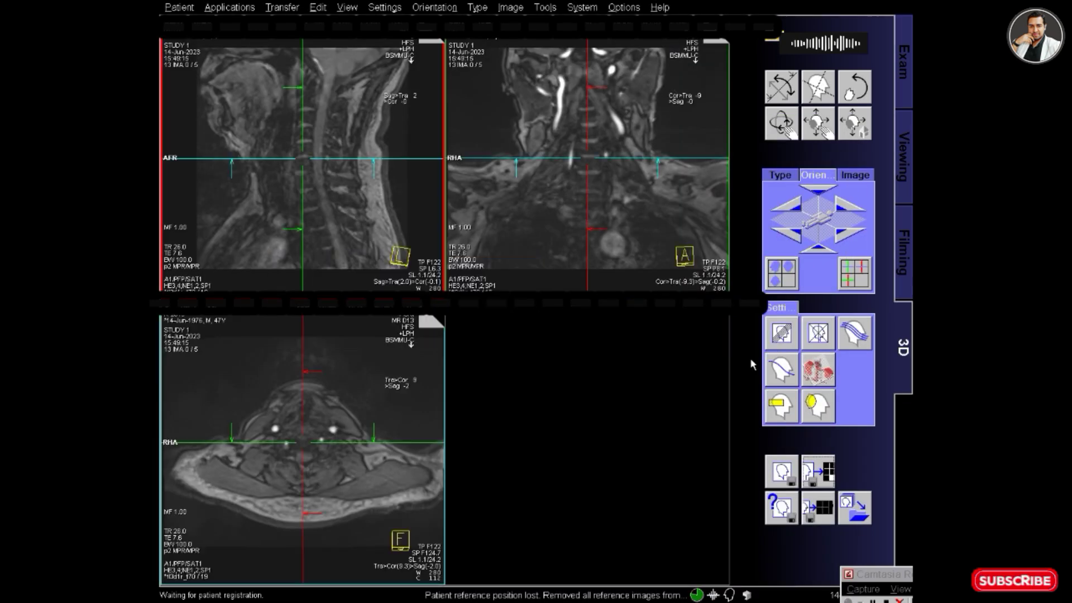
- Render the neck volume as MIP and keep only the region inside a VOI Punch contour around the neck vessels in the axial view
click(779, 177)
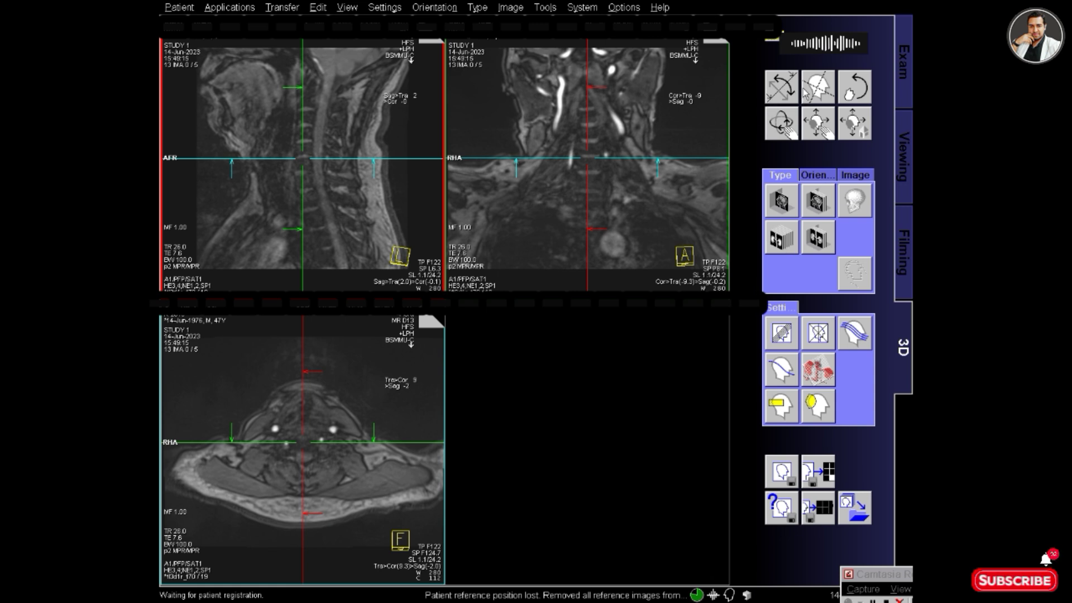
click(818, 87)
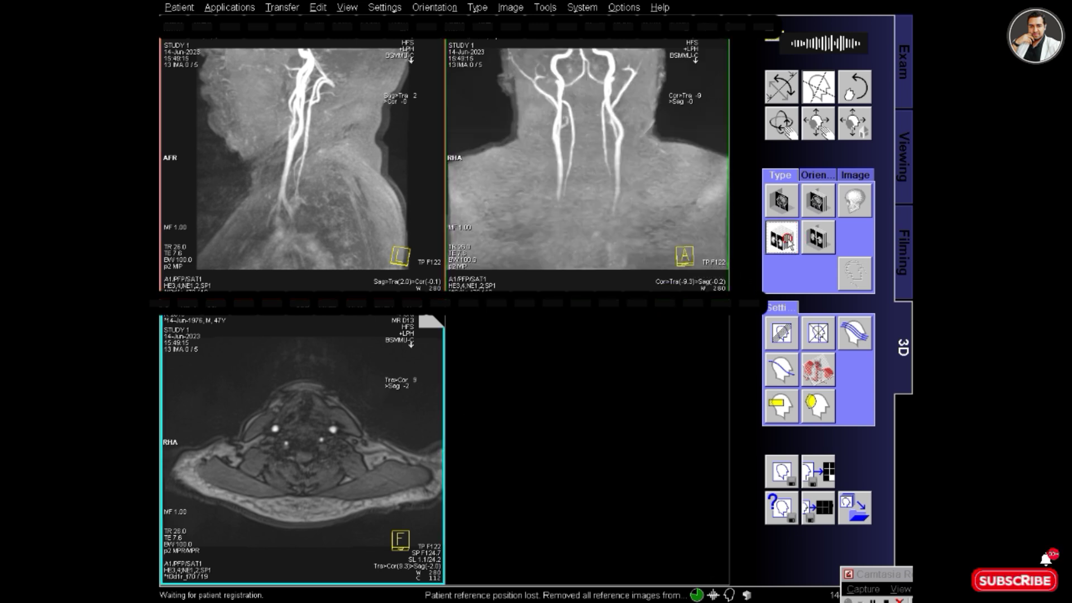
click(818, 406)
mouse_move(353, 474)
mouse_down()
mouse_move(286, 497)
mouse_move(230, 421)
mouse_up()
mouse_move(301, 395)
mouse_down()
mouse_move(349, 410)
mouse_move(369, 445)
mouse_up()
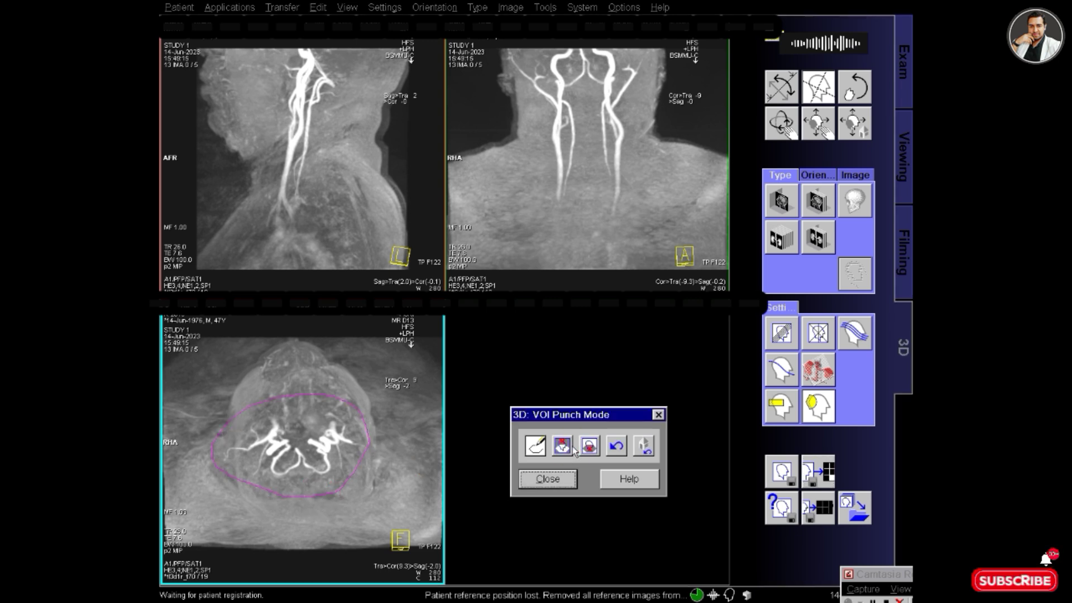
click(570, 447)
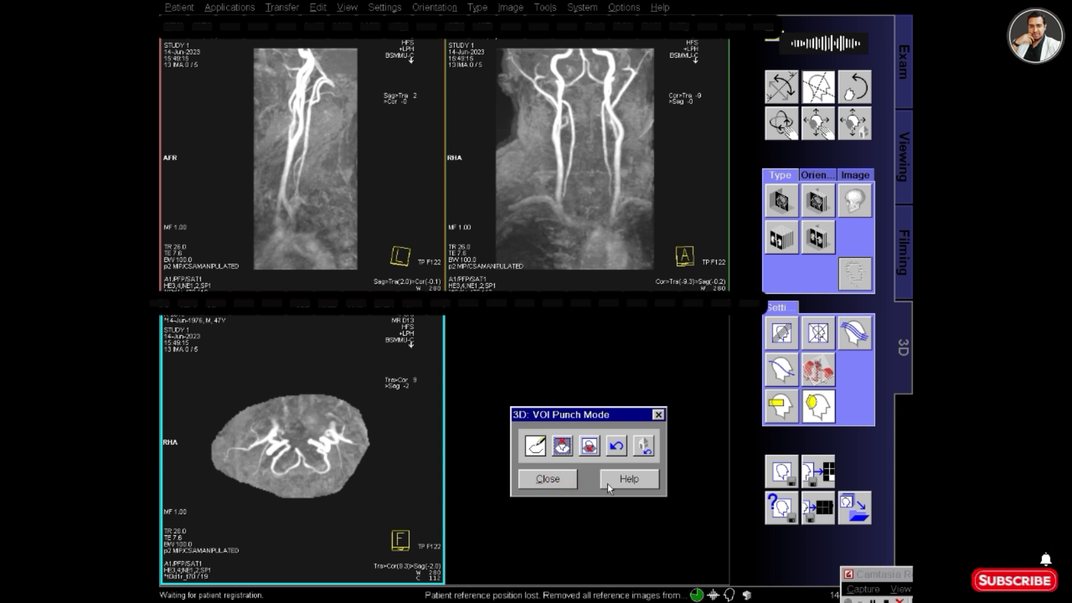
click(639, 482)
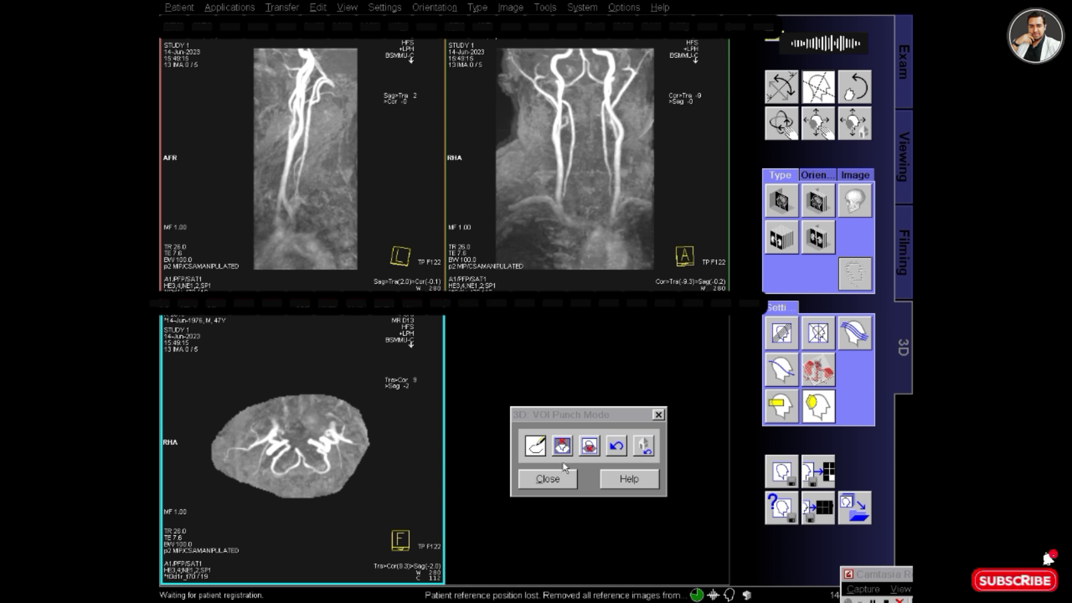
click(887, 26)
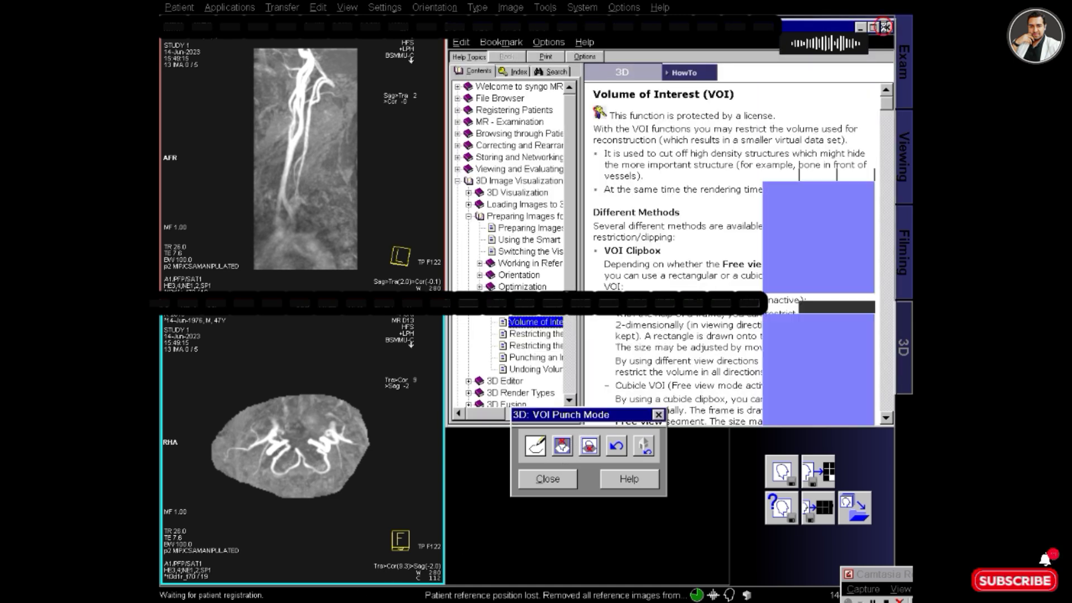
- Adjust the windowing to W 352, C 160 and keep only the volume inside a tighter punch contour around the axial vessels
click(268, 479)
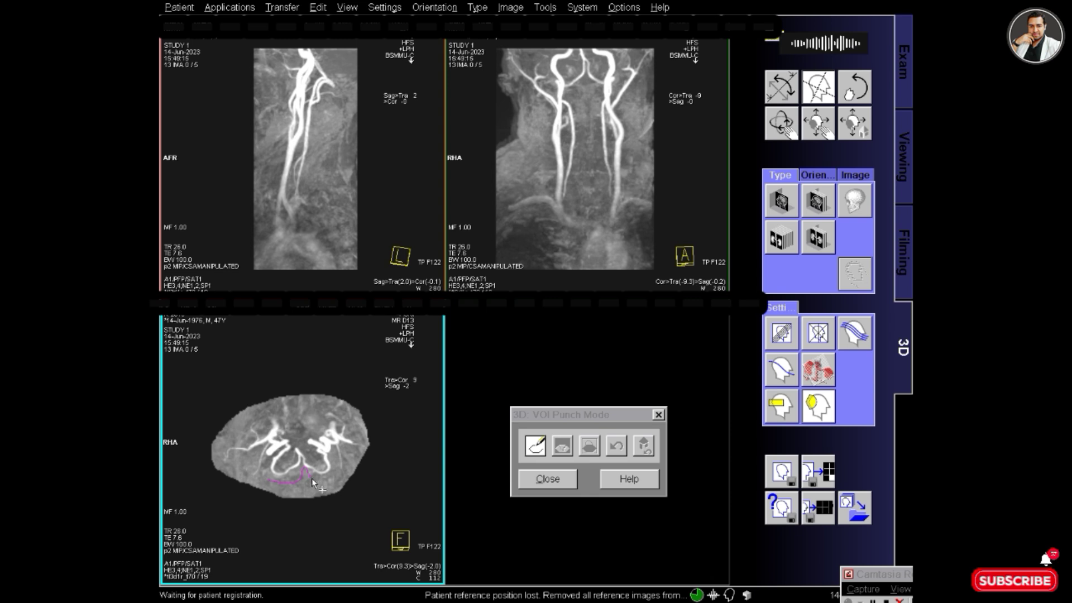
mouse_move(331, 477)
mouse_down()
mouse_move(347, 476)
mouse_move(360, 421)
mouse_up()
click(244, 427)
click(263, 473)
click(216, 447)
mouse_move(318, 472)
mouse_down()
mouse_move(463, 472)
mouse_move(354, 491)
mouse_move(225, 490)
mouse_up()
middle_drag(326, 464, 336, 446)
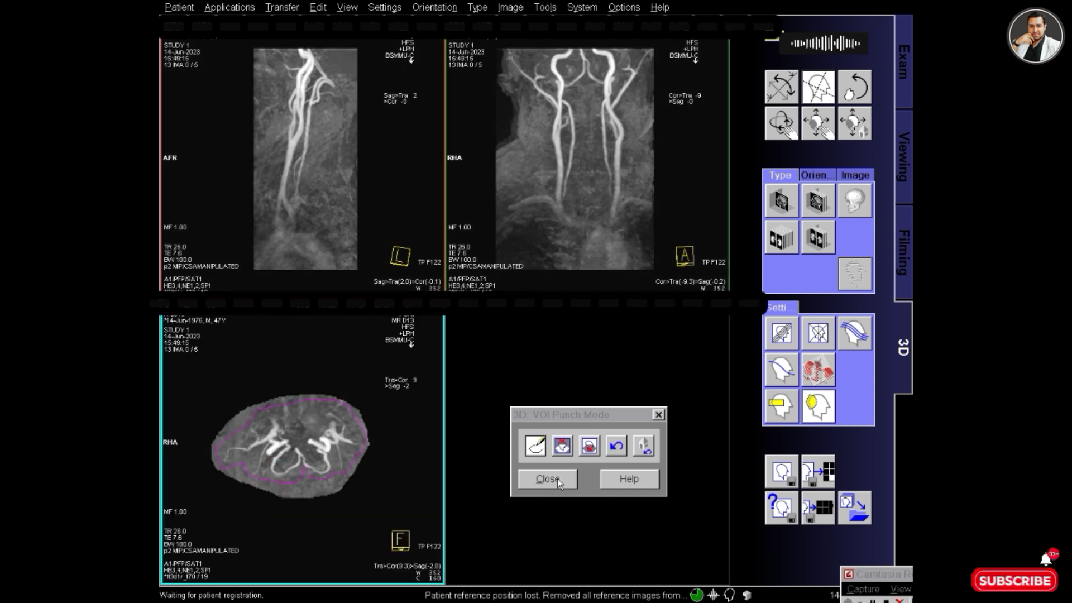
click(562, 445)
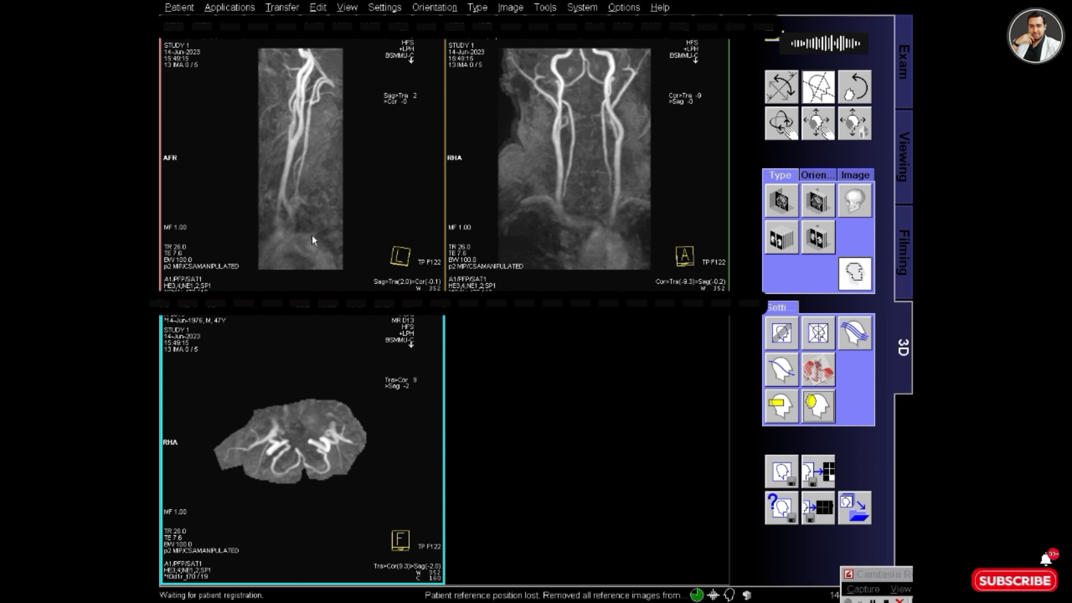
- Outline the soft tissue behind the vessels in the sagittal view and punch it out of the volume
click(342, 262)
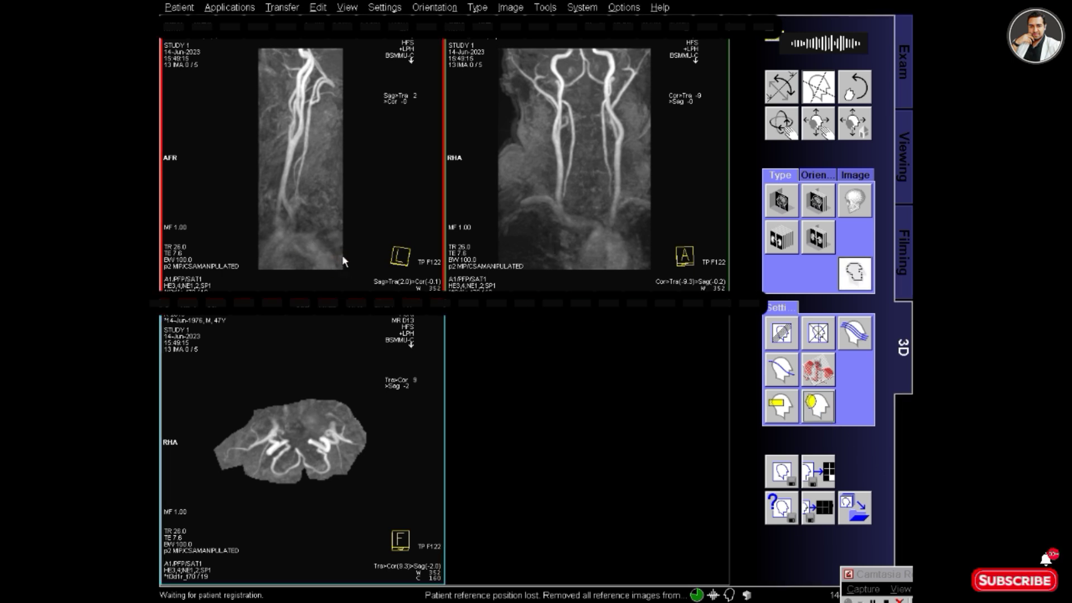
click(818, 406)
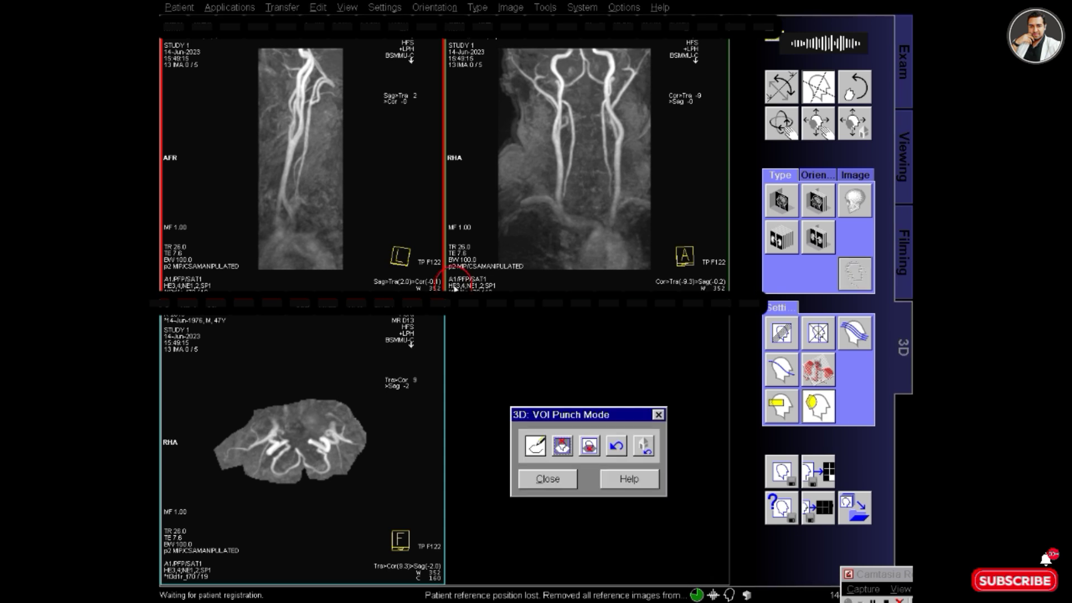
mouse_move(342, 257)
mouse_down()
mouse_move(321, 224)
mouse_move(311, 165)
mouse_move(321, 106)
mouse_move(369, 128)
mouse_move(367, 260)
mouse_up()
click(560, 416)
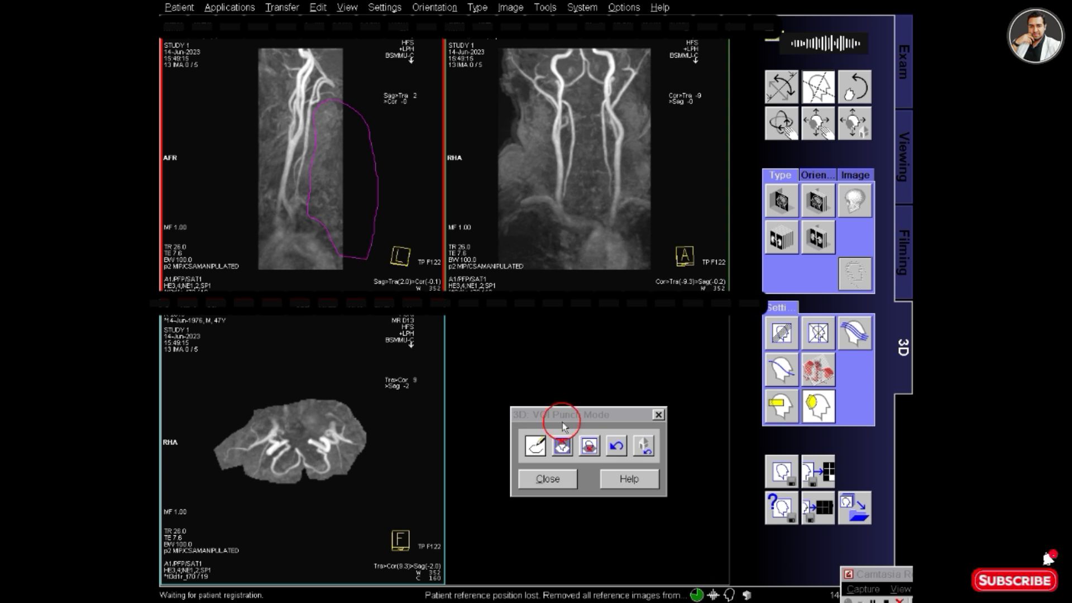
click(589, 445)
click(556, 479)
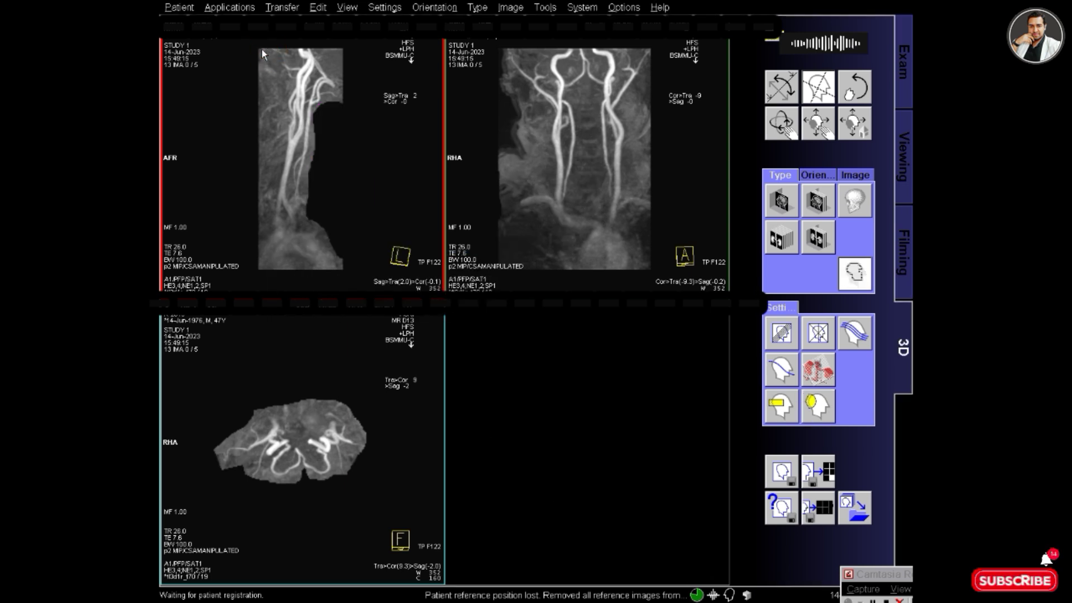
- Try keeping only an outlined strip in front of the vessels in the sagittal view, and undo that punch
click(818, 404)
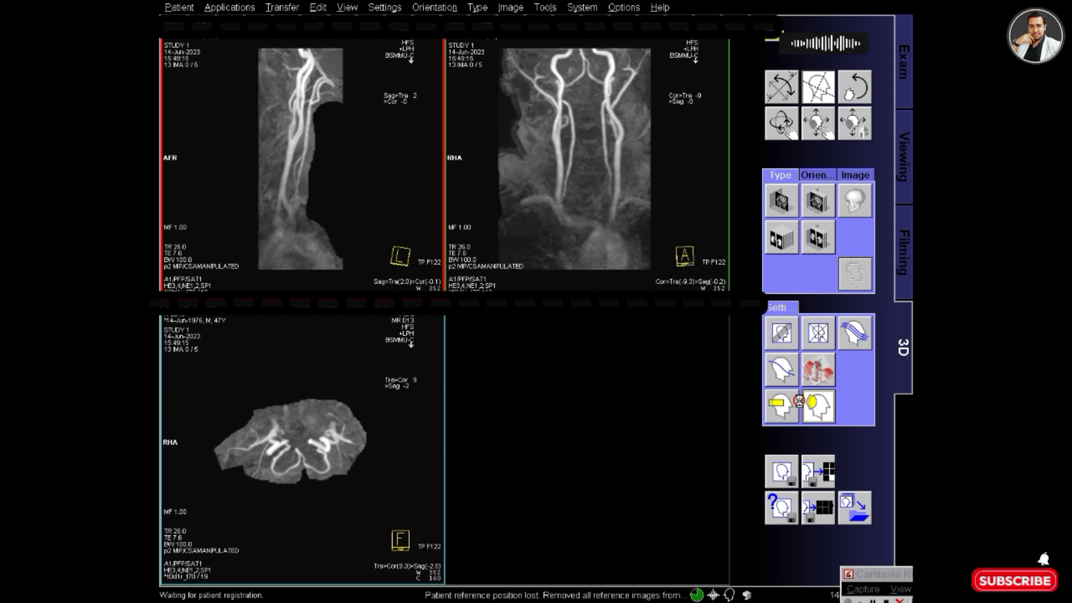
click(265, 43)
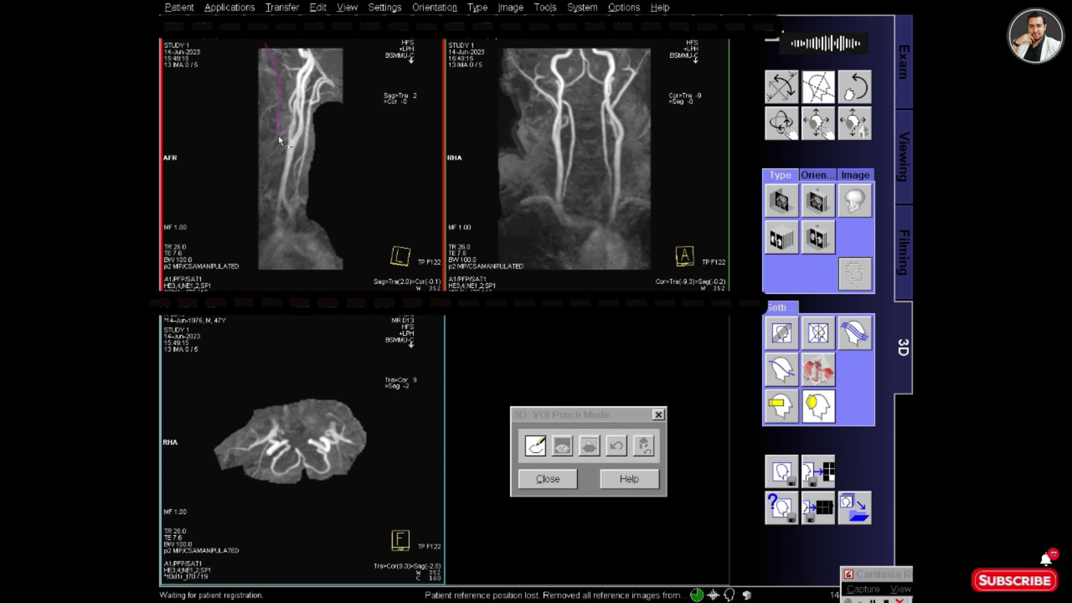
drag(276, 161, 267, 203)
click(264, 200)
click(264, 200)
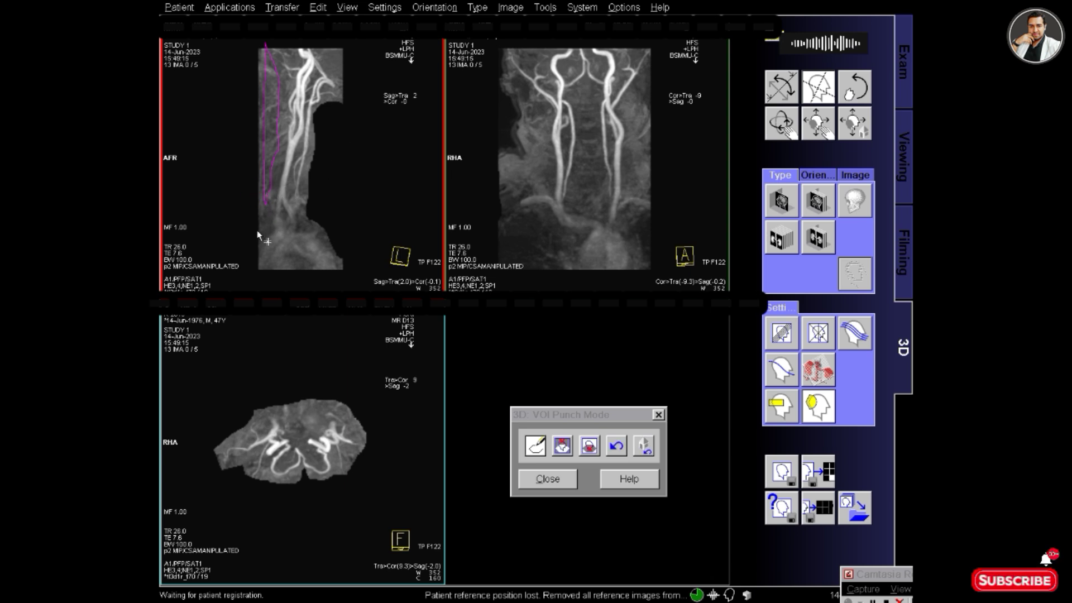
click(568, 447)
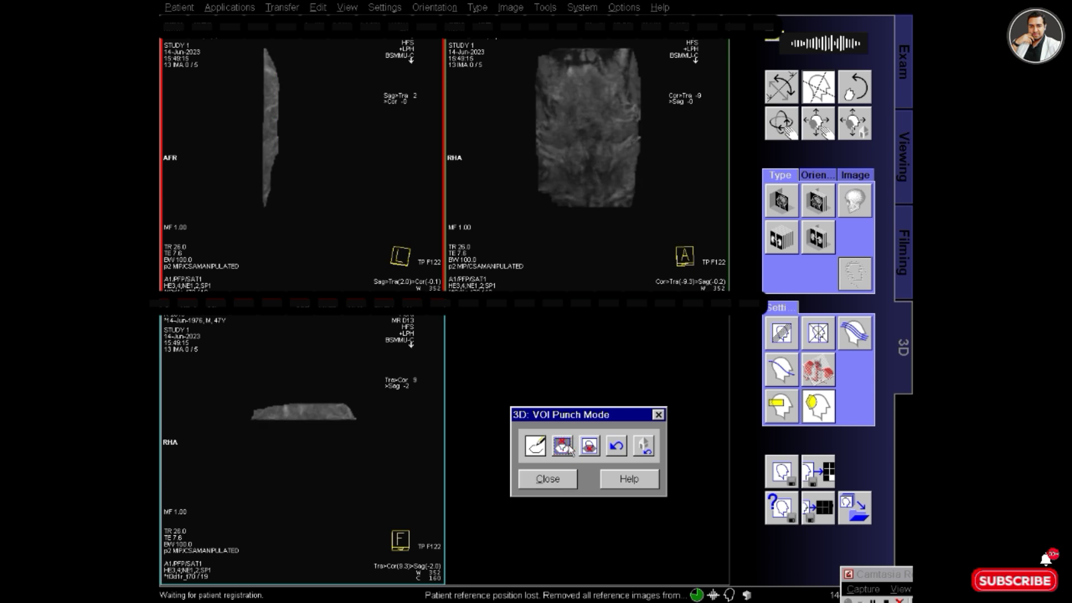
click(616, 446)
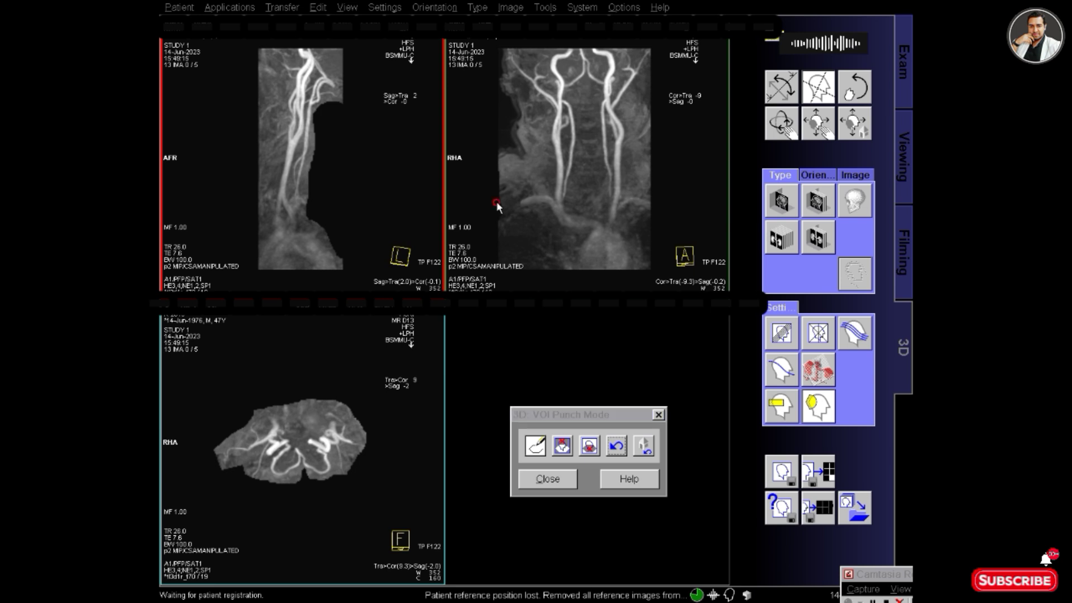
- Outline the soft tissue beside the vessels on the patient's right side in the coronal view and punch it out
drag(498, 200, 539, 180)
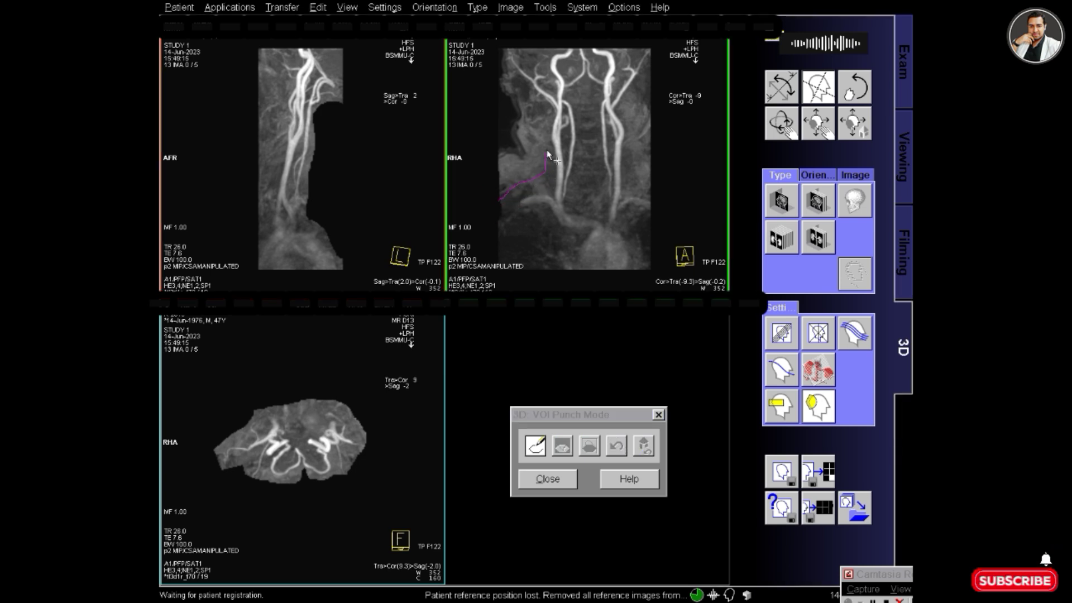
mouse_move(547, 132)
mouse_down()
mouse_move(544, 116)
mouse_move(488, 122)
mouse_move(463, 179)
mouse_up()
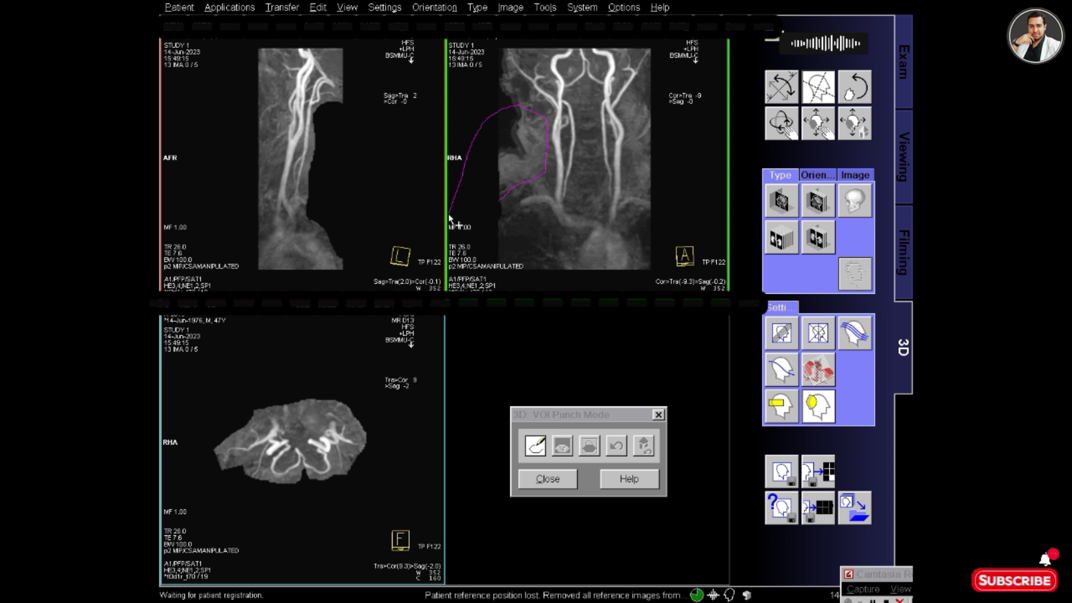
drag(487, 201, 465, 154)
drag(473, 208, 473, 207)
click(590, 449)
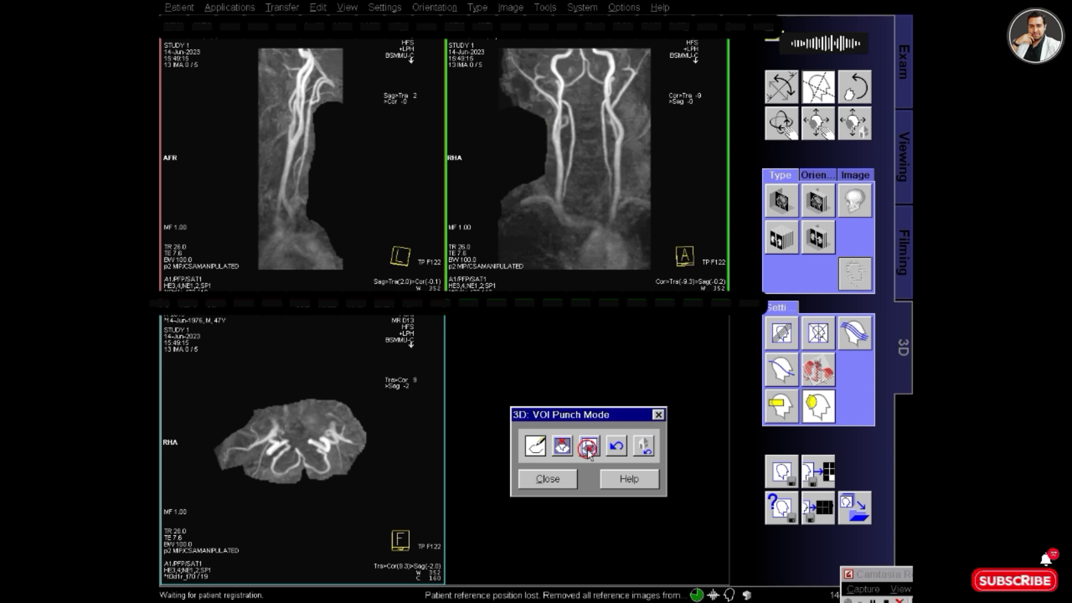
click(569, 481)
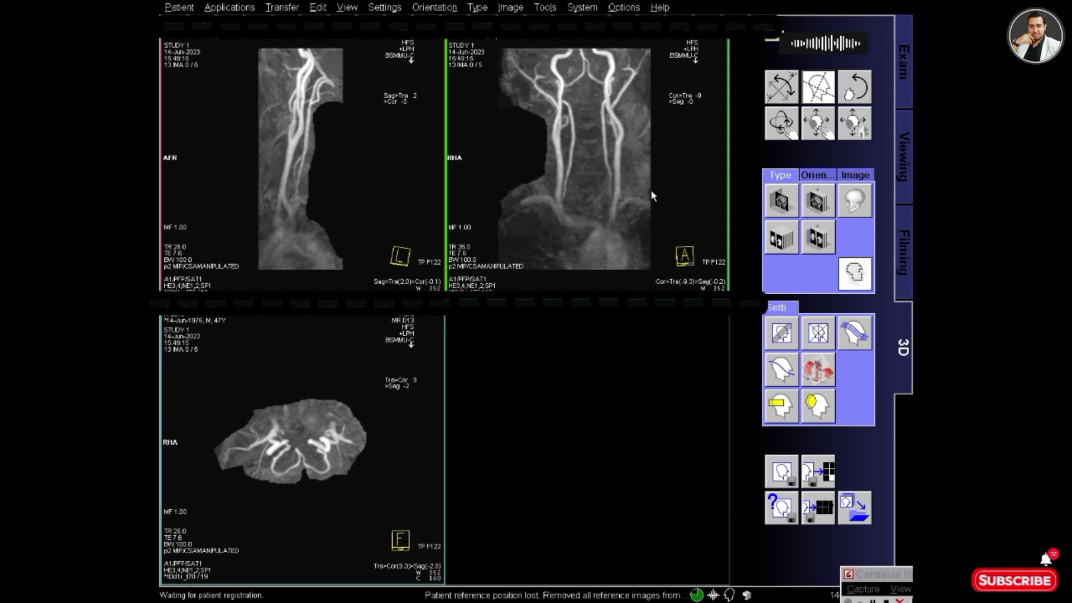
- Outline the soft tissue beside the vessels on the patient's left side in the coronal view and punch it out
click(819, 420)
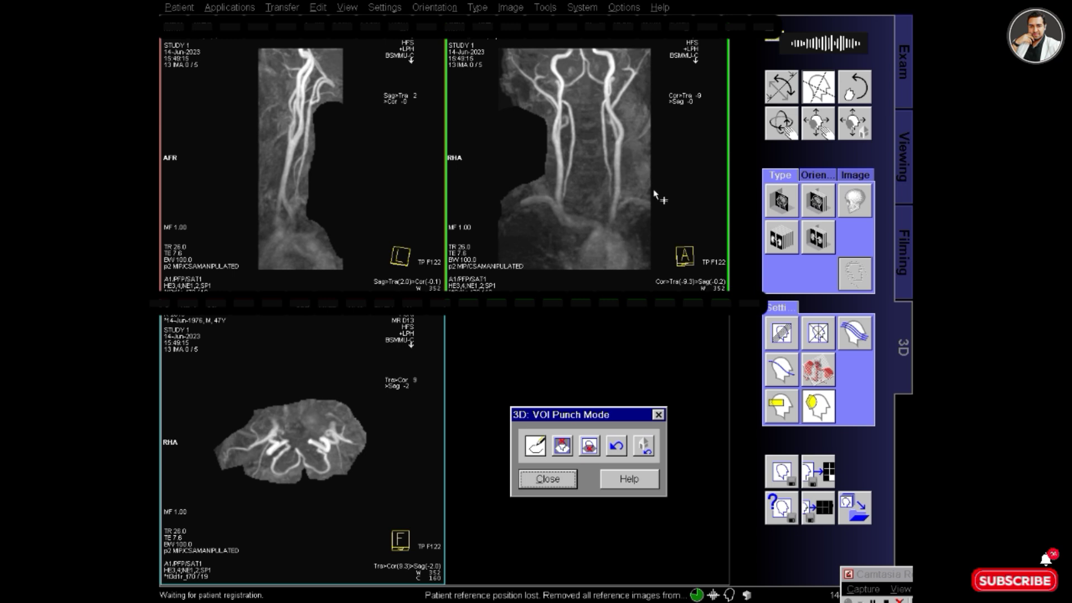
mouse_move(655, 191)
mouse_down()
mouse_move(628, 191)
mouse_move(626, 126)
mouse_up()
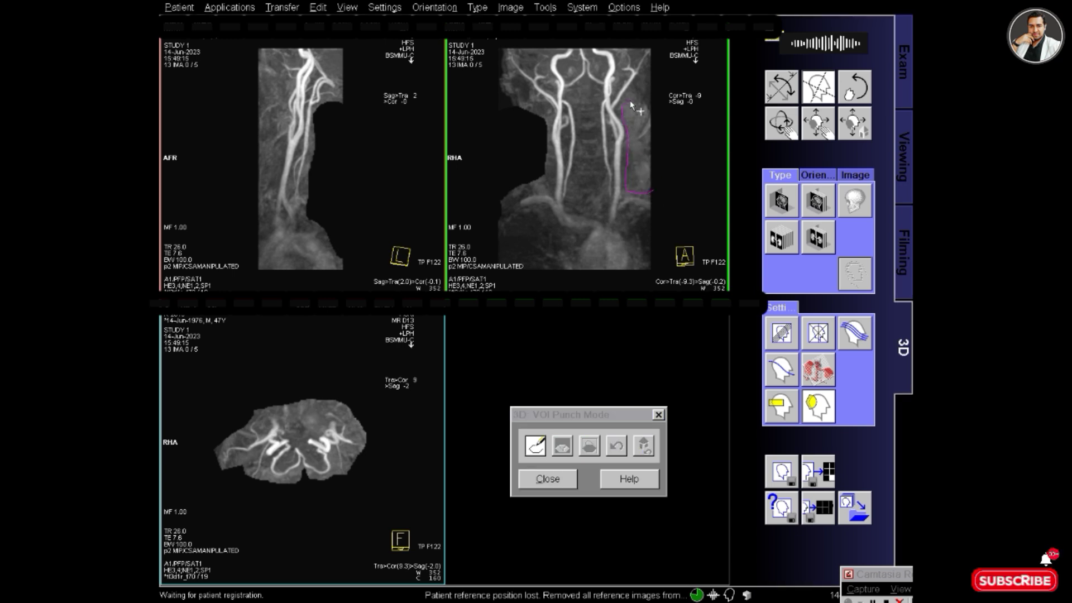
mouse_move(659, 67)
mouse_down()
mouse_move(694, 173)
mouse_move(685, 197)
mouse_up()
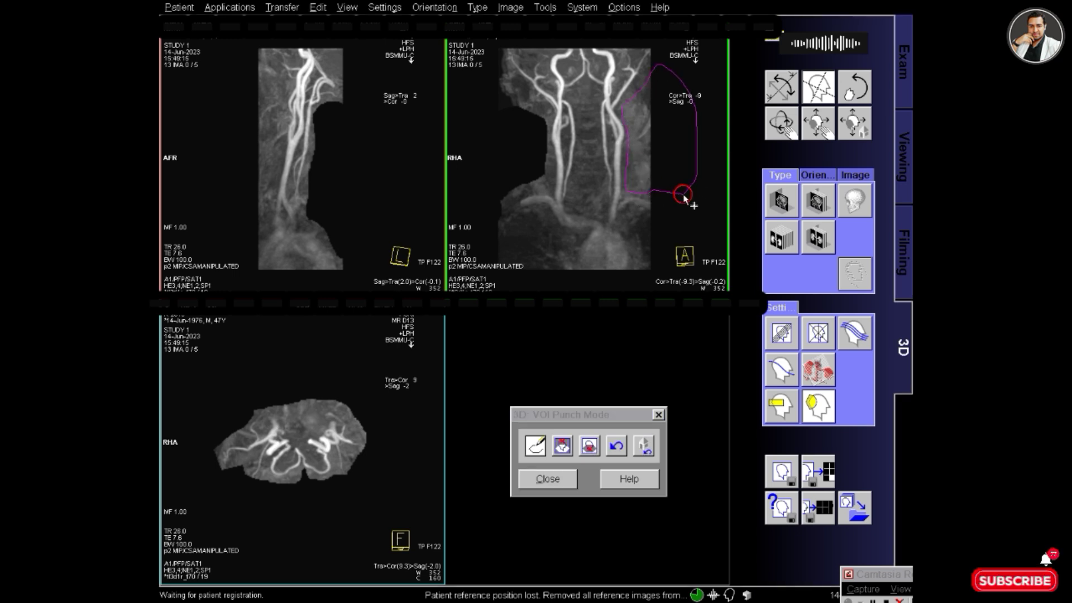
click(595, 443)
click(548, 485)
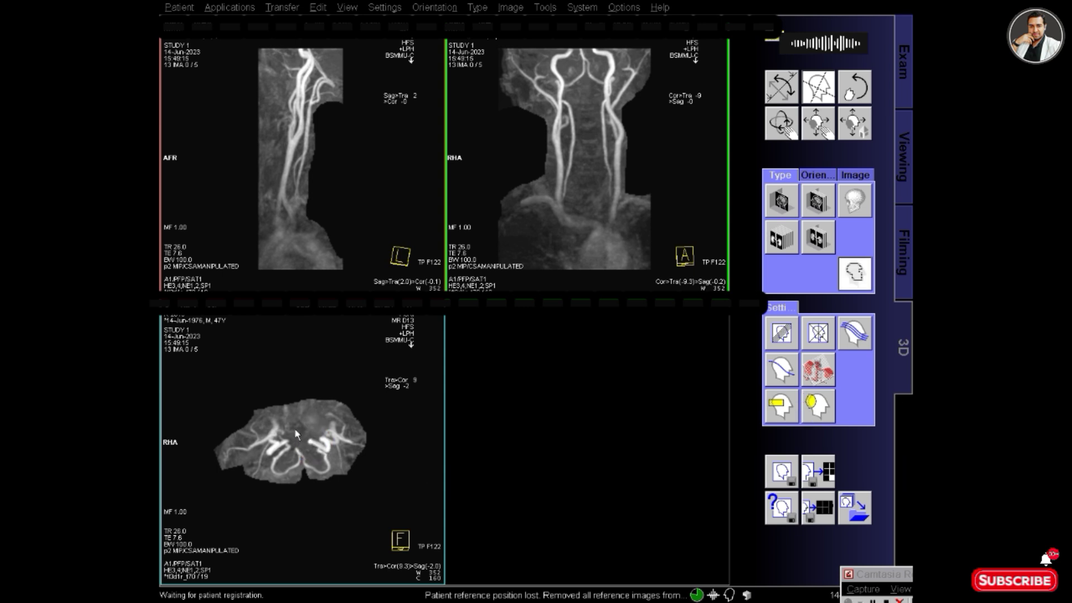
- Calculate a radial range of 19 images at 10.0 degree spacing from the axial view and save the range series
click(805, 340)
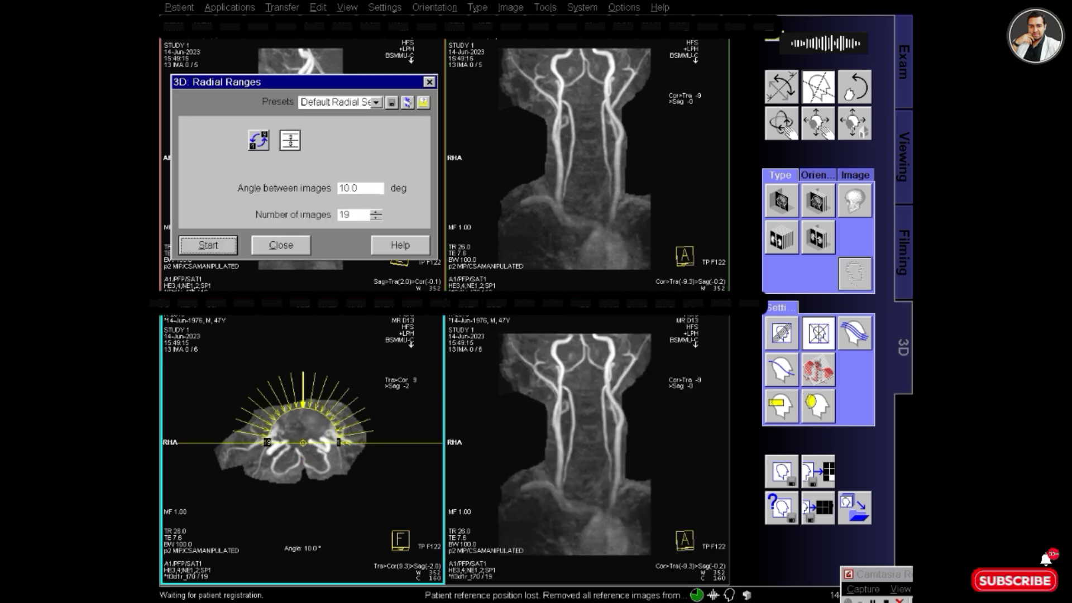
click(209, 244)
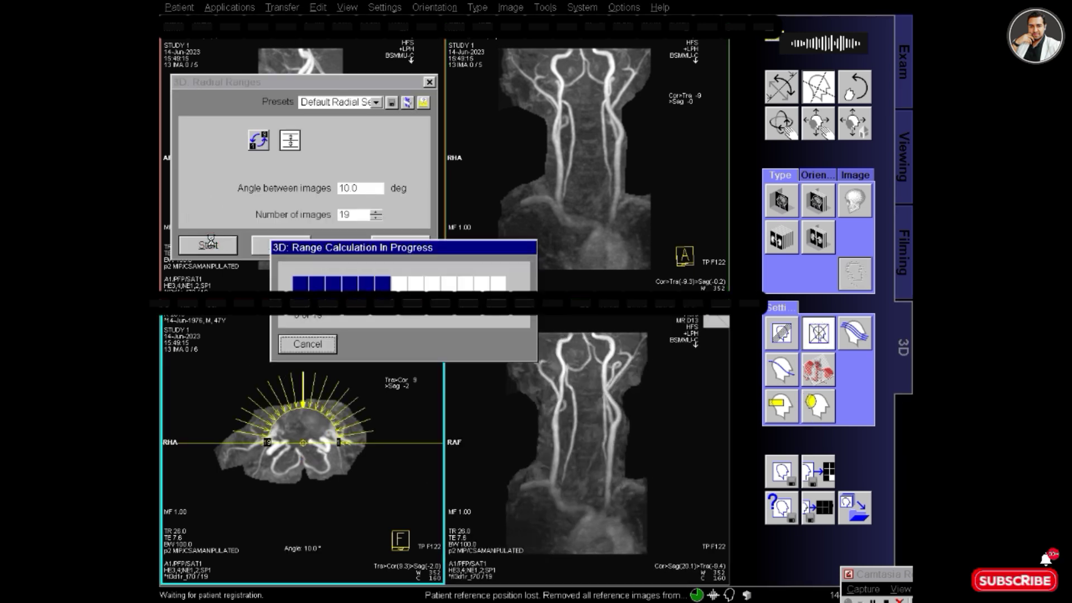
click(297, 247)
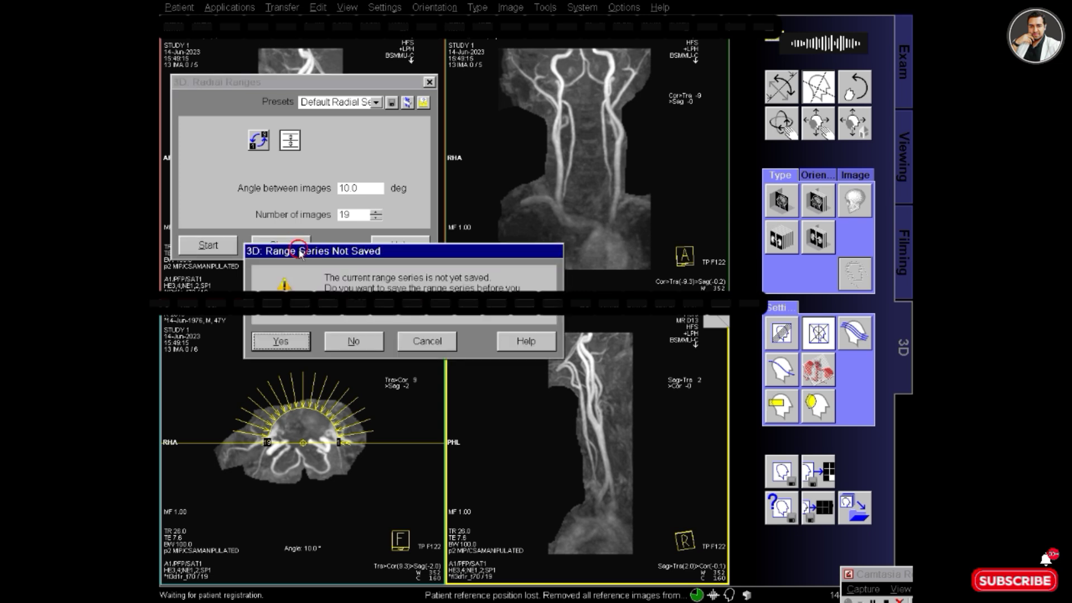
click(281, 341)
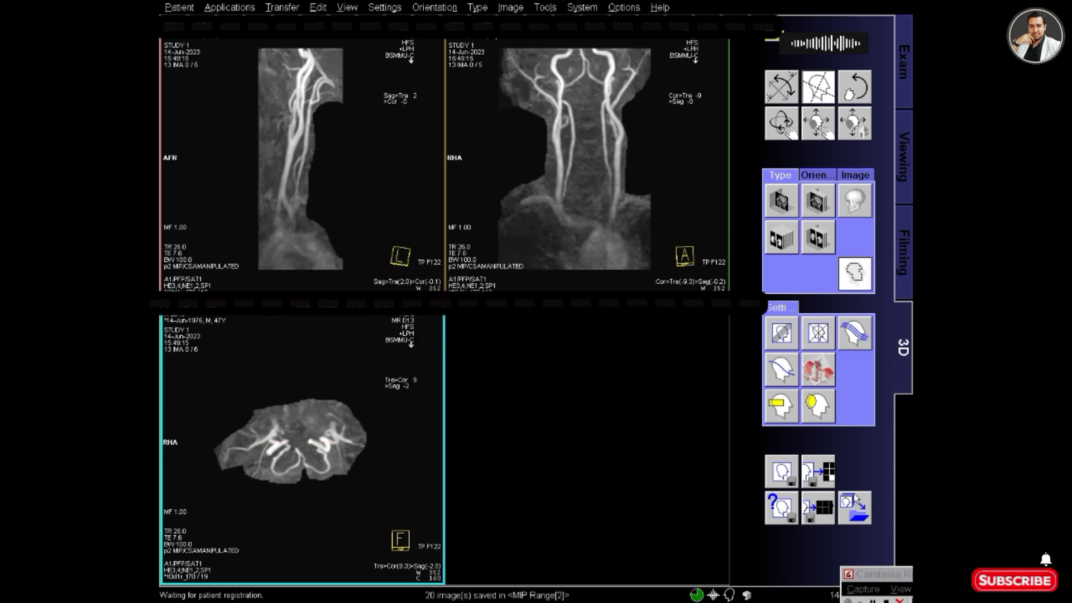
- Calculate a radial range of 19 images at 10.0 degree spacing from the sagittal view and save the range series
click(324, 171)
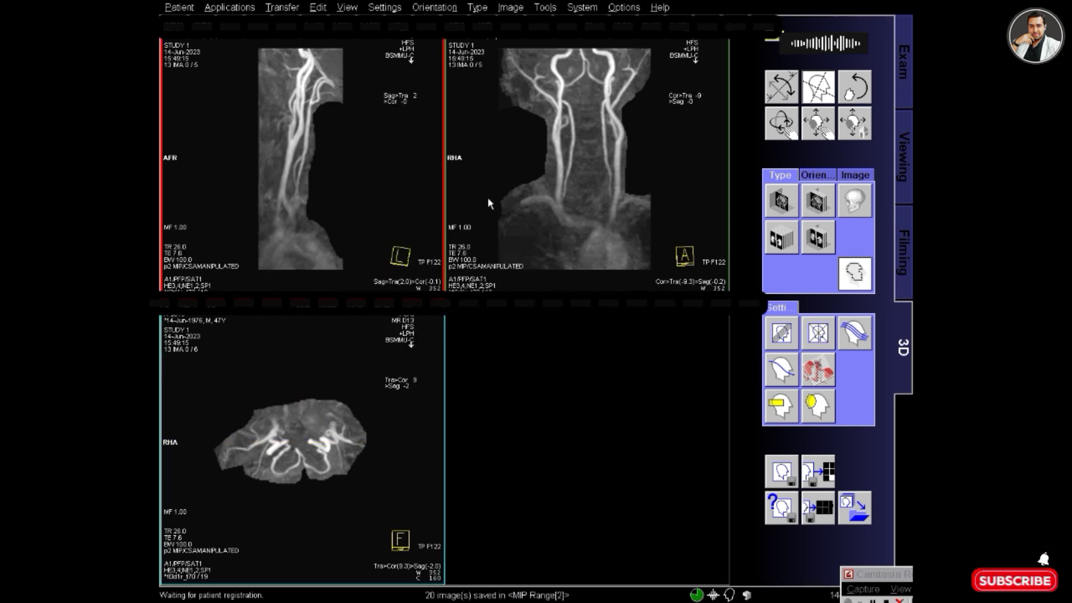
click(818, 333)
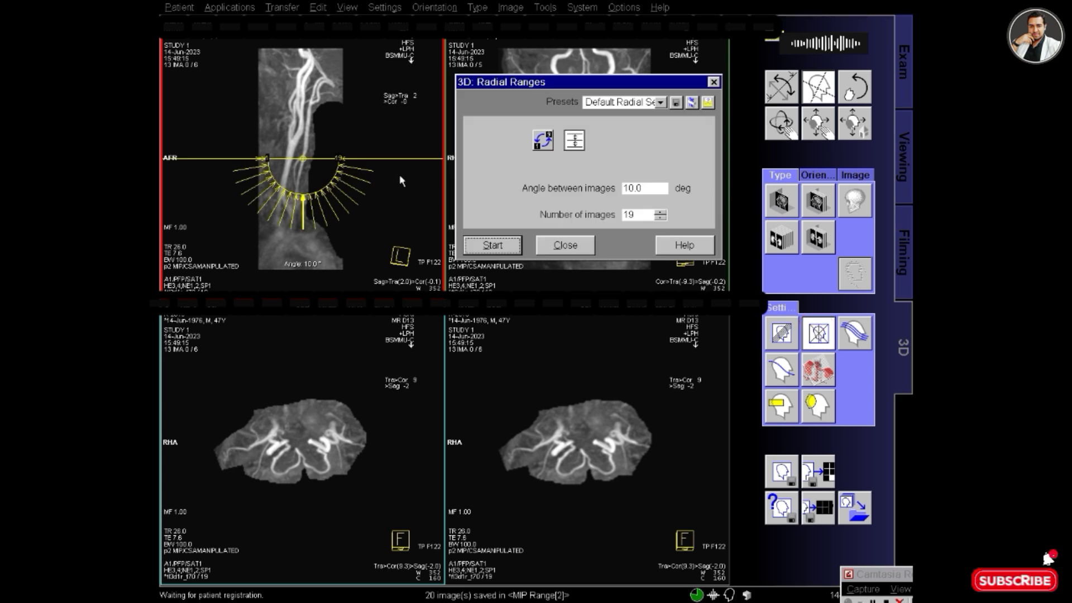
click(303, 157)
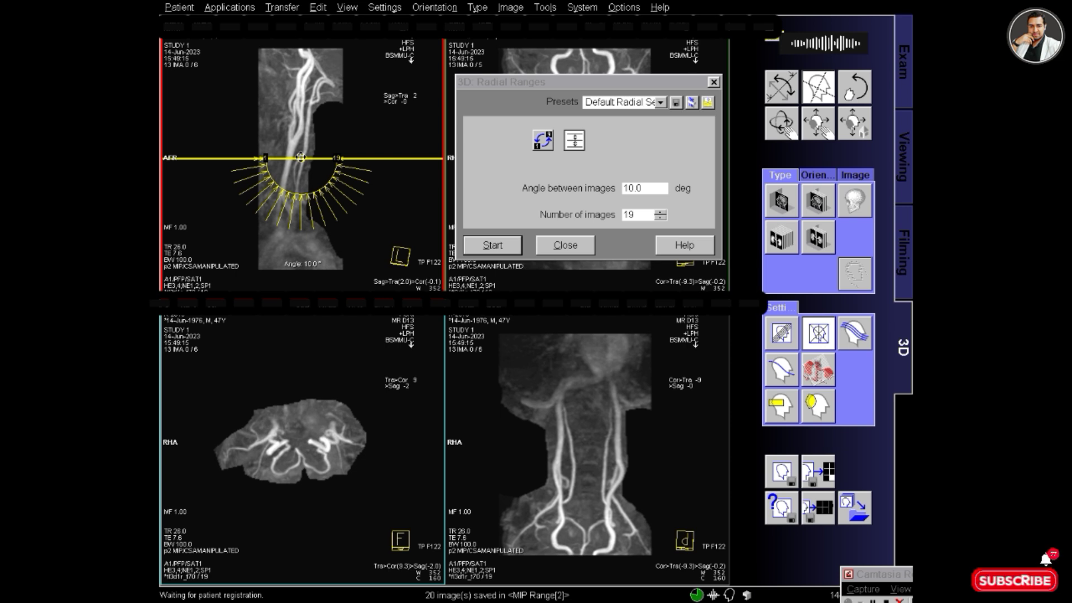
click(493, 246)
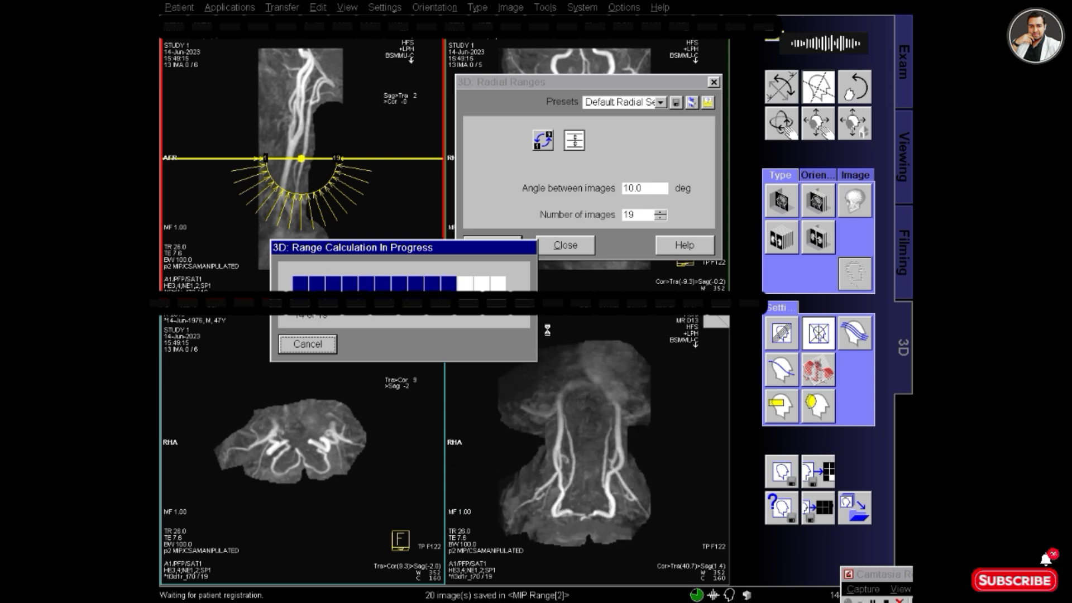
click(566, 243)
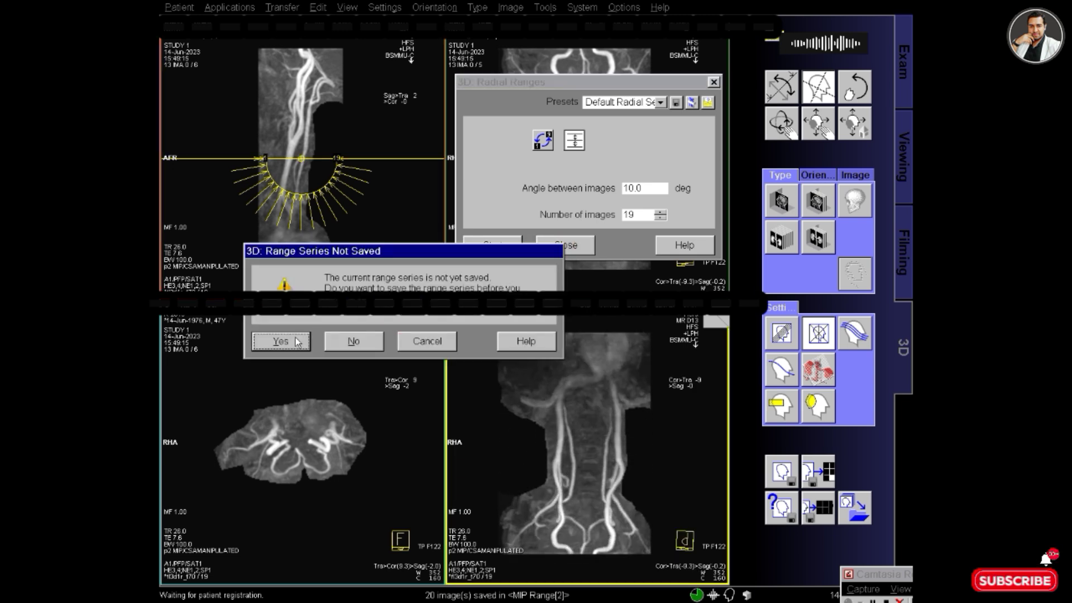
click(296, 342)
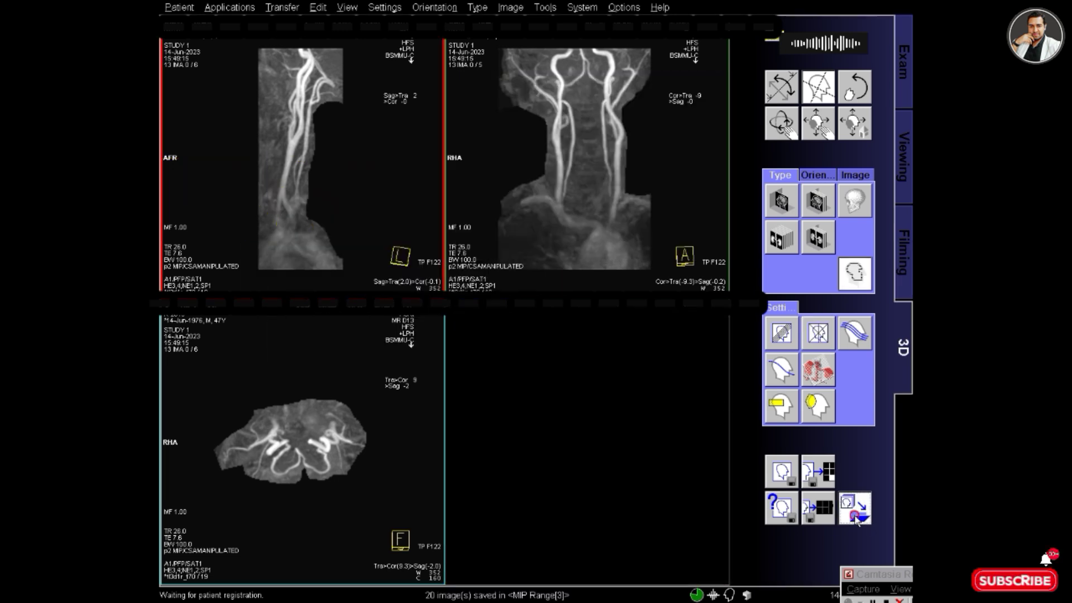
- Find the MIP Range[2] series in the Patient Browser and place it on the empty film sheet
click(855, 510)
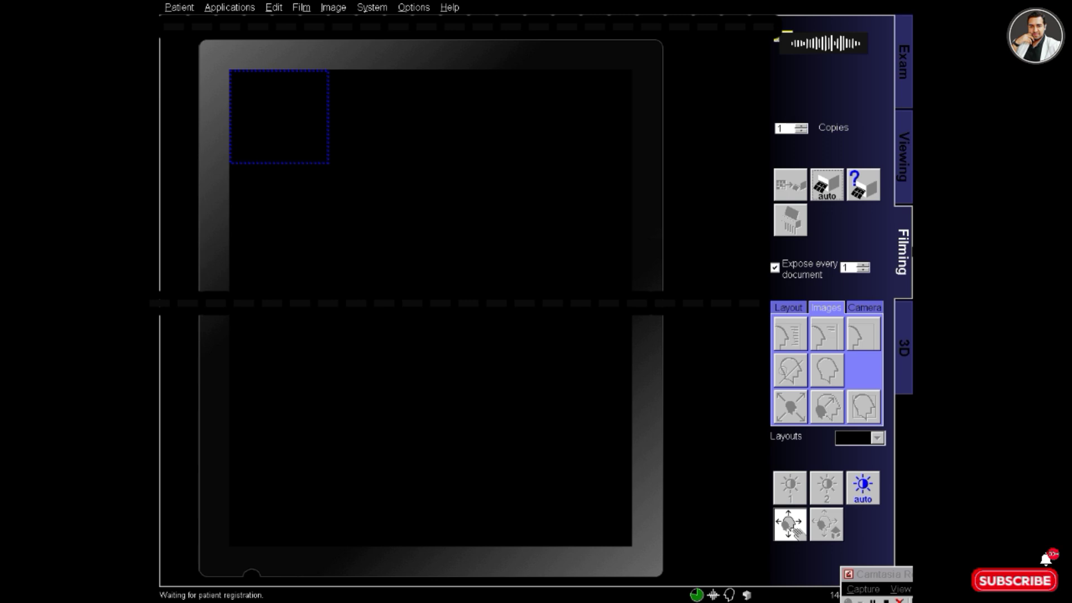
key(ctrl+b)
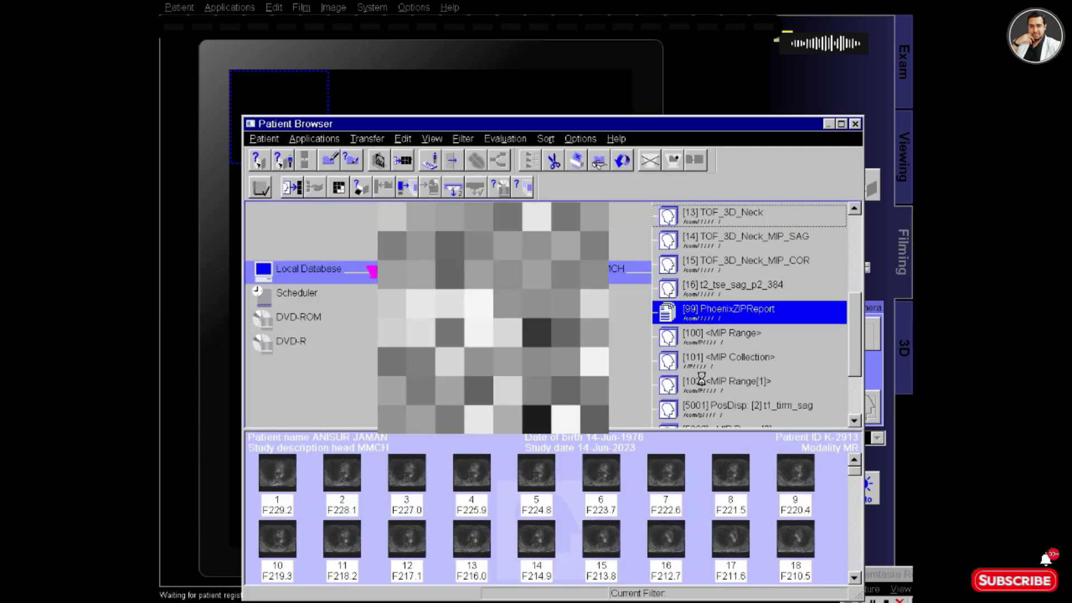
key(Down)
key(Down)
key(Down)
key(Down)
key(Down)
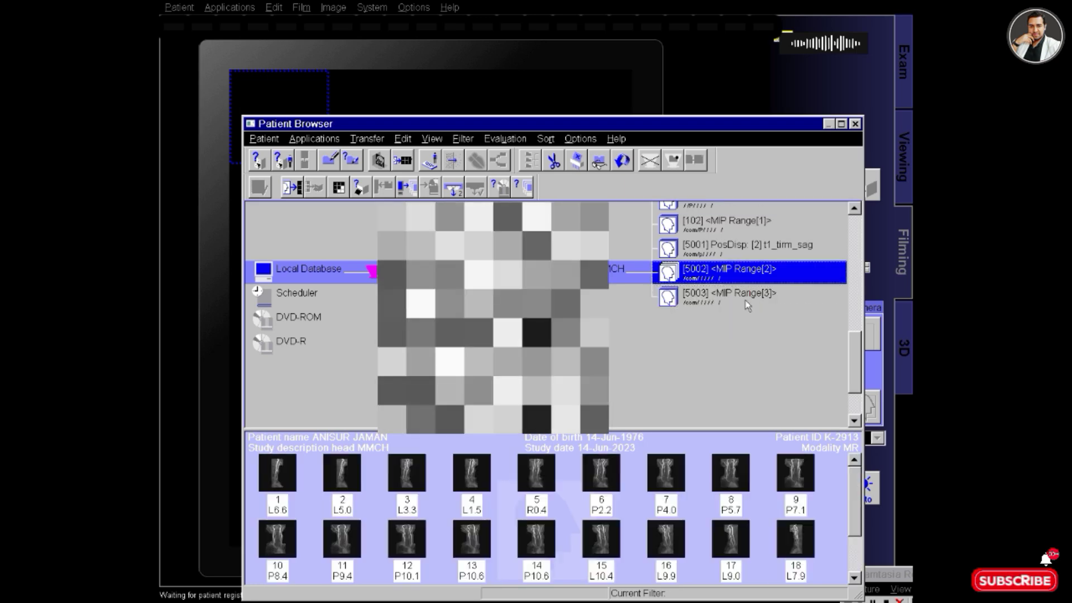
drag(737, 273, 451, 100)
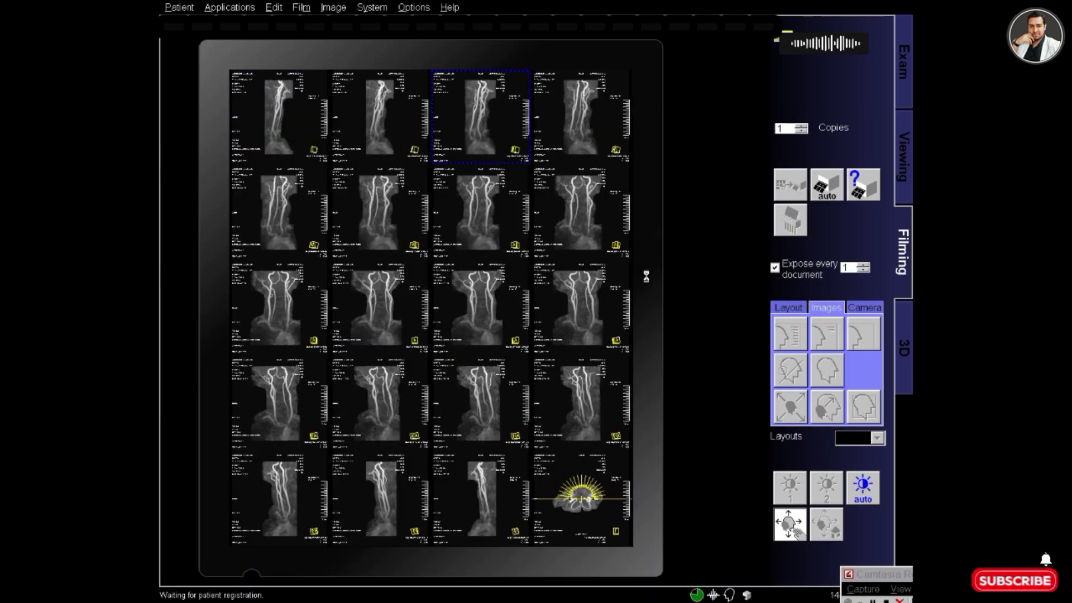
- Set the film layout of the MIP Range[2] sheet to 5x4
right_click(640, 314)
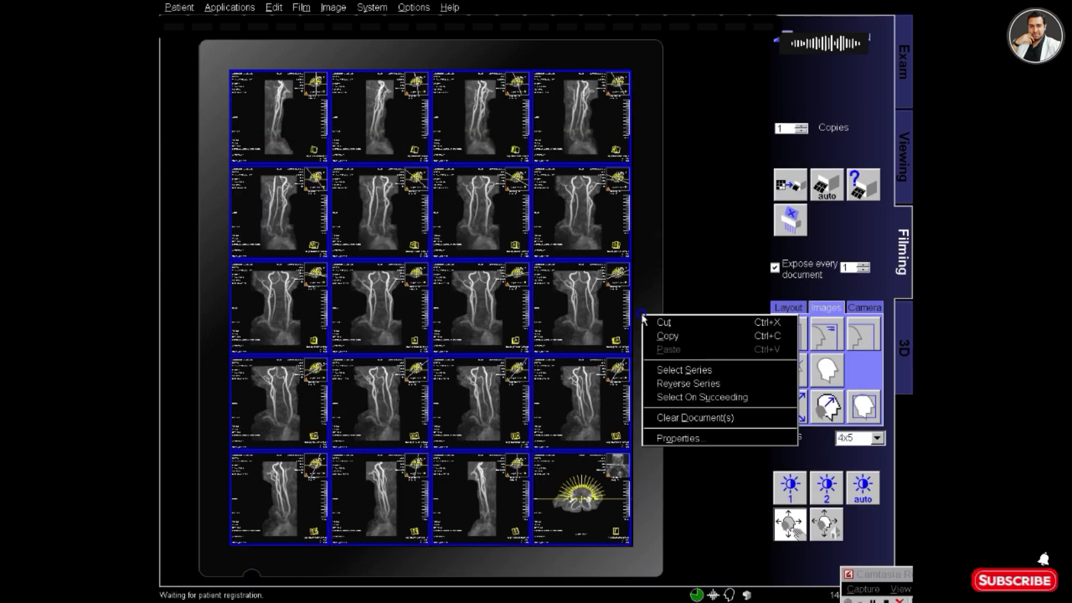
click(681, 439)
click(369, 223)
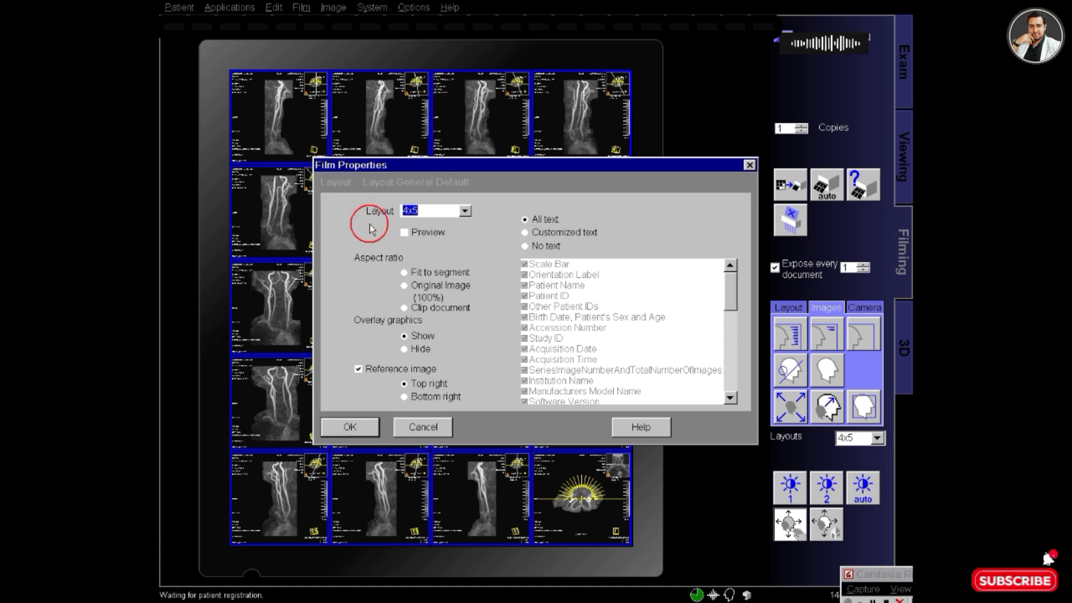
text(5x4)
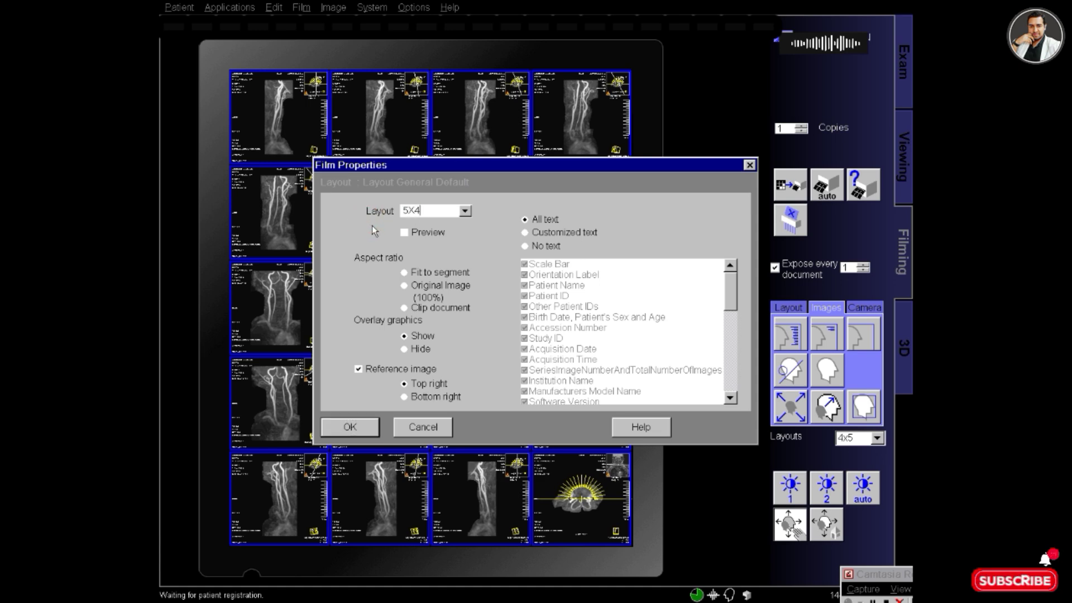
key(Return)
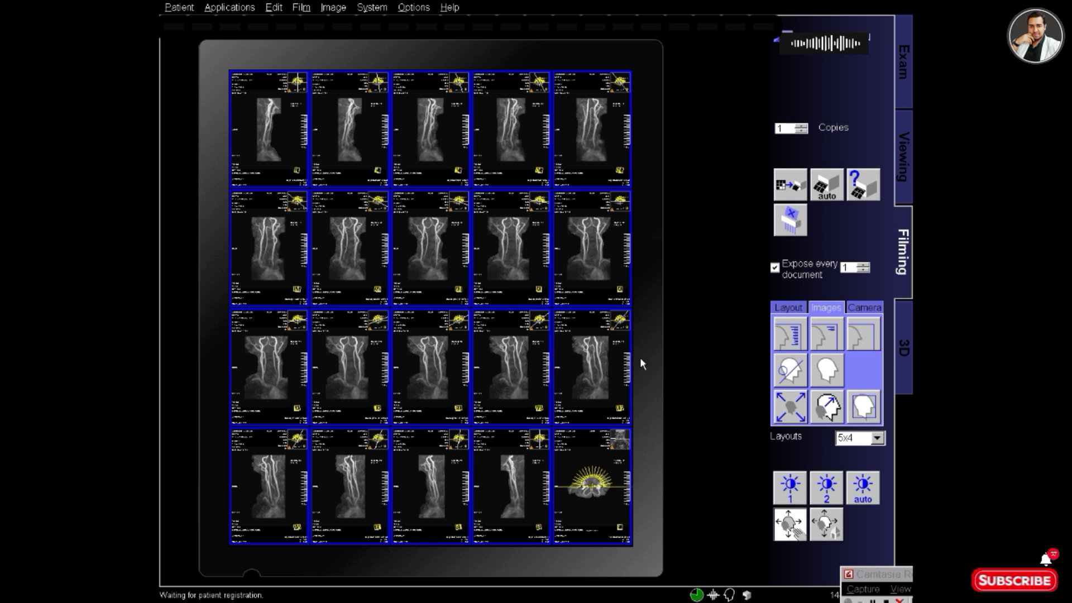
- Turn off the inset reference images in the film properties and hide the overlay graphics on all images of the sheet
right_click(635, 369)
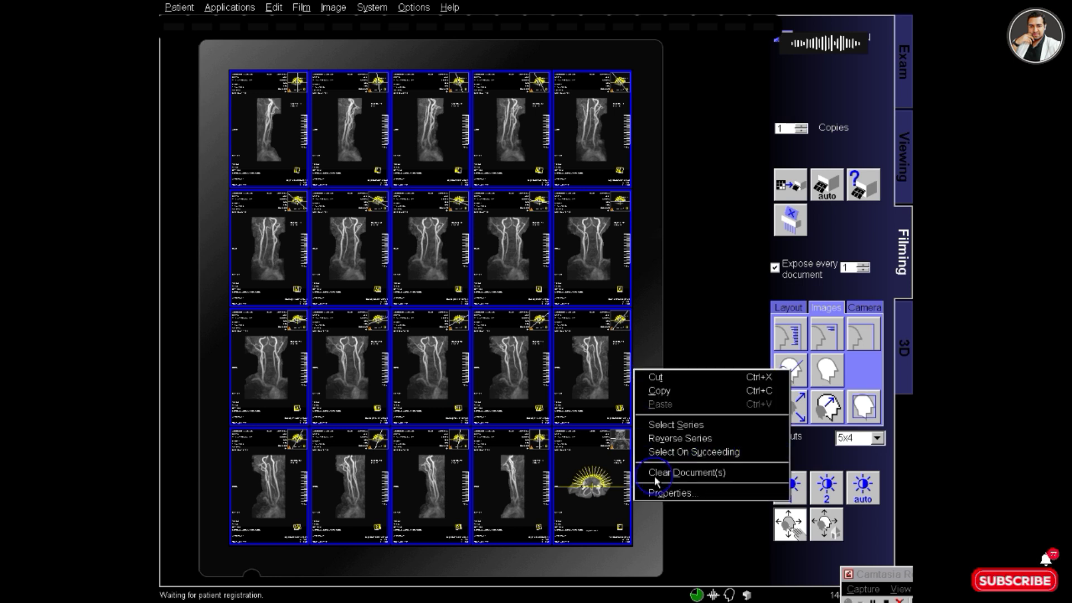
click(670, 490)
click(368, 424)
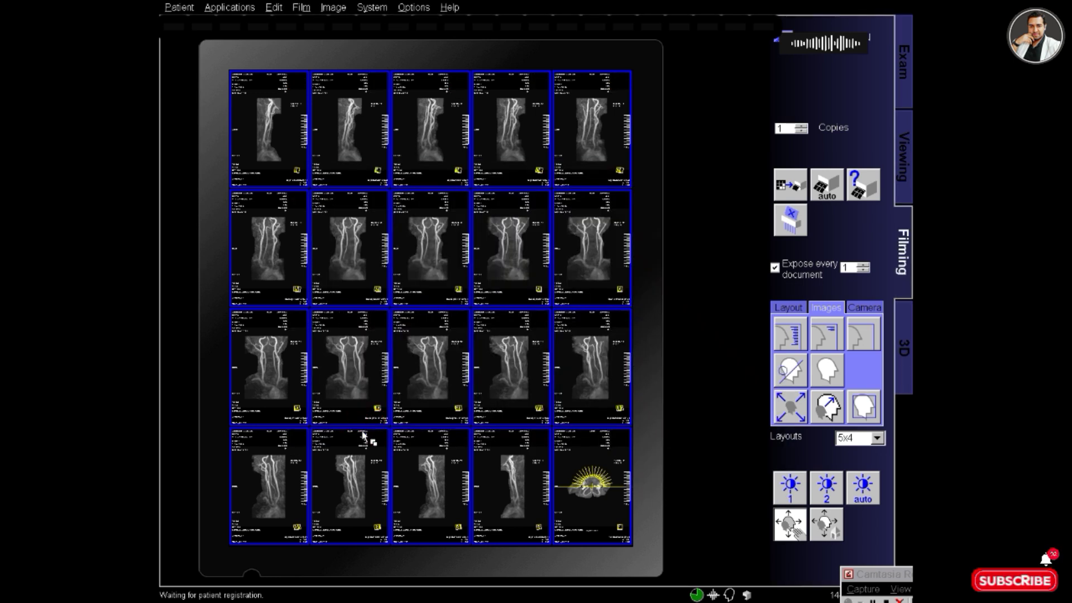
click(821, 377)
- Enlarge the images to fill their film segments and show the overlay graphics again on the final axial radial-planning image
click(502, 292)
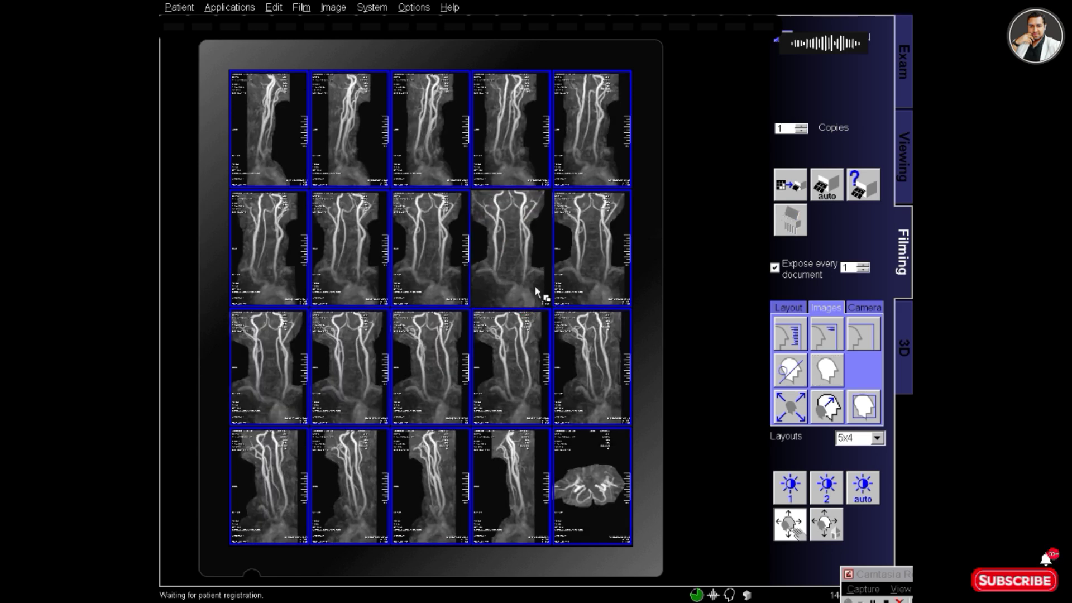
click(601, 513)
click(785, 379)
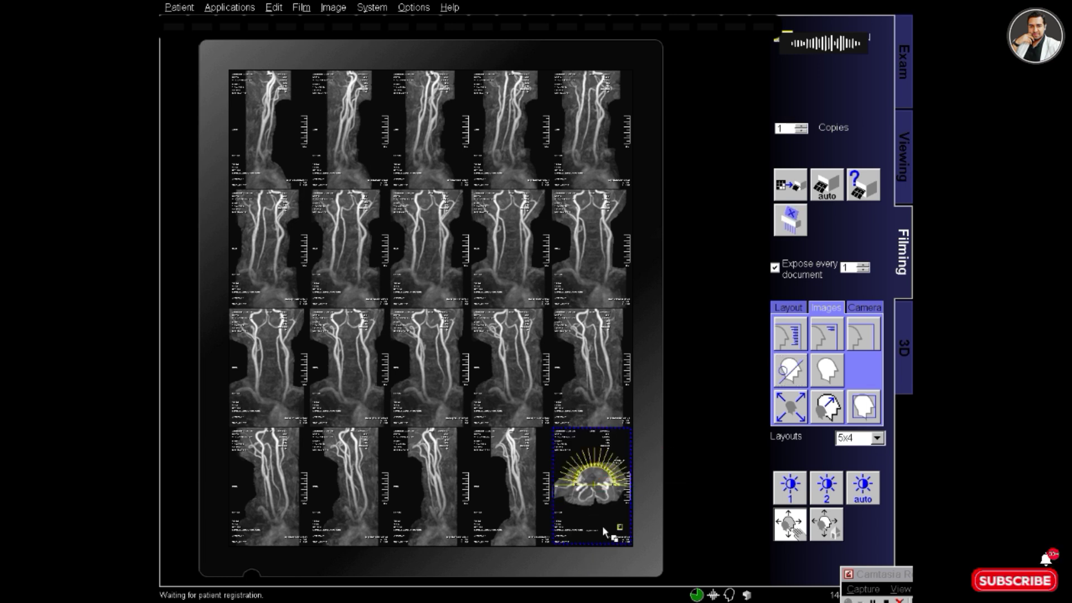
click(594, 478)
- Select the whole vessel series on the film and fine-tune the magnification of its images
click(496, 251)
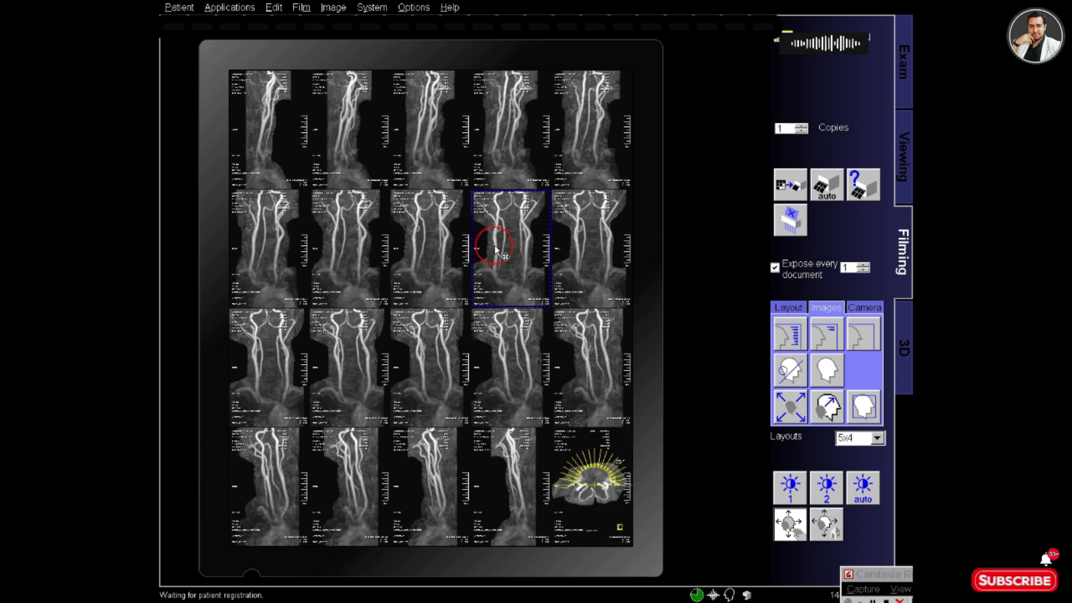
right_click(496, 251)
click(533, 300)
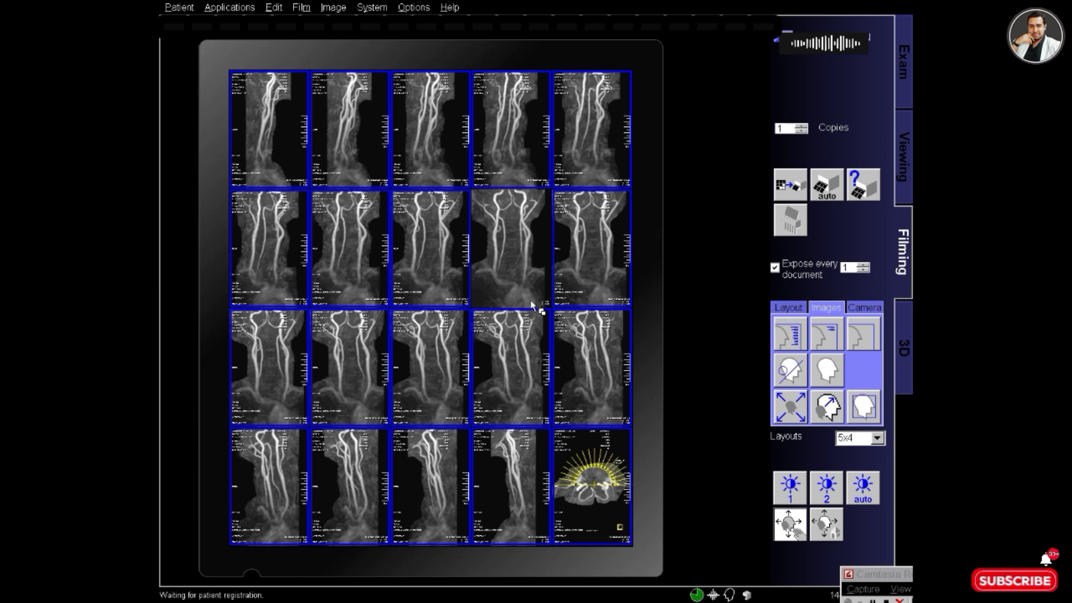
click(523, 300)
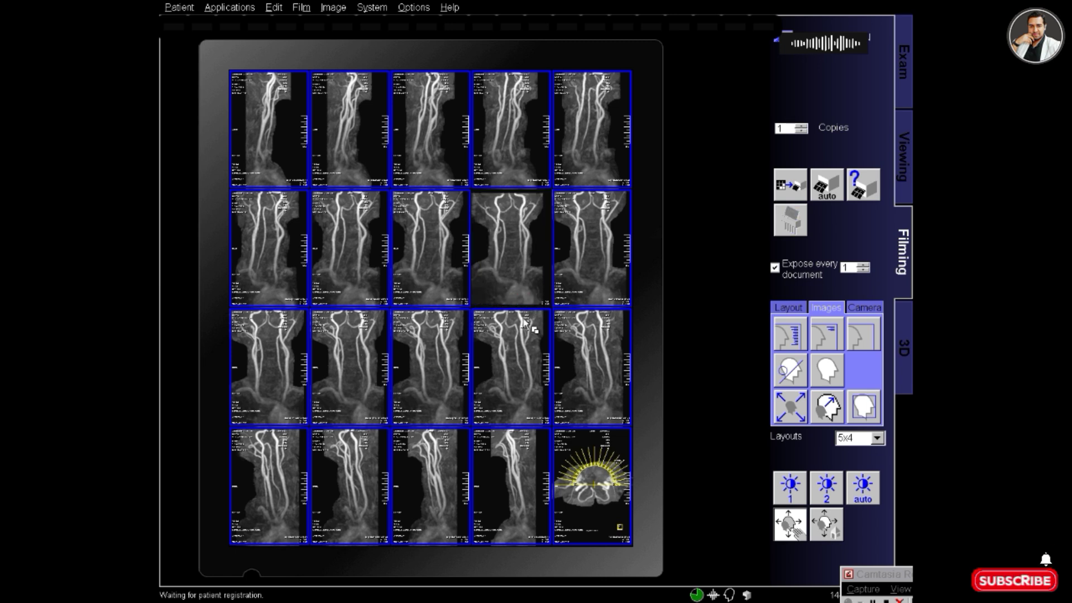
mouse_move(529, 316)
mouse_down()
mouse_move(514, 311)
mouse_move(522, 302)
mouse_move(521, 330)
mouse_move(510, 313)
mouse_move(522, 303)
mouse_up()
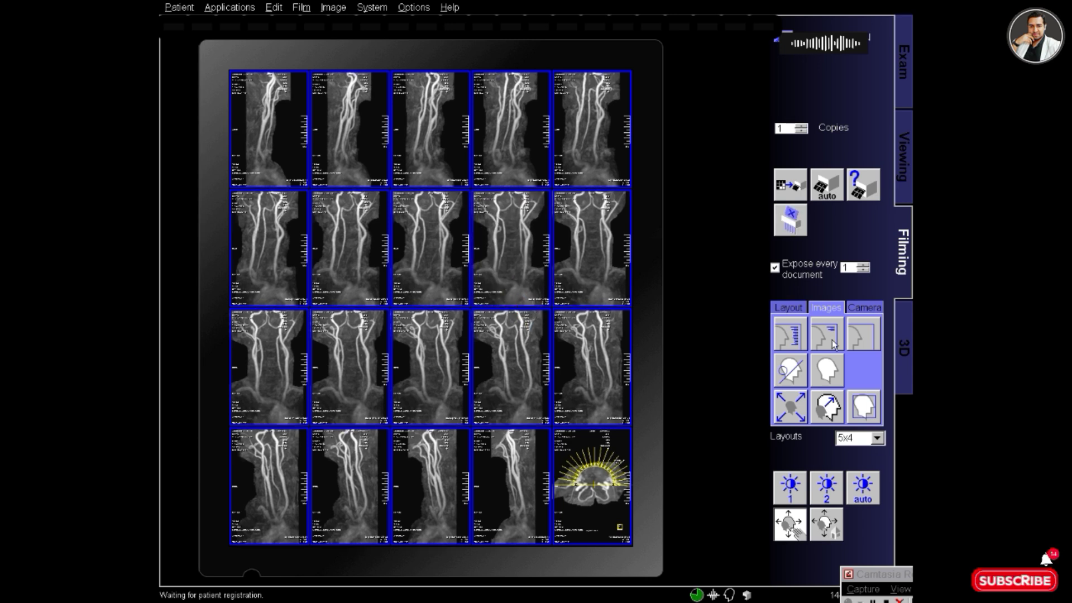
- Reselect the vessel series from a third-row image and enlarge its images slightly more within their segments
drag(830, 348, 347, 188)
drag(271, 135, 271, 137)
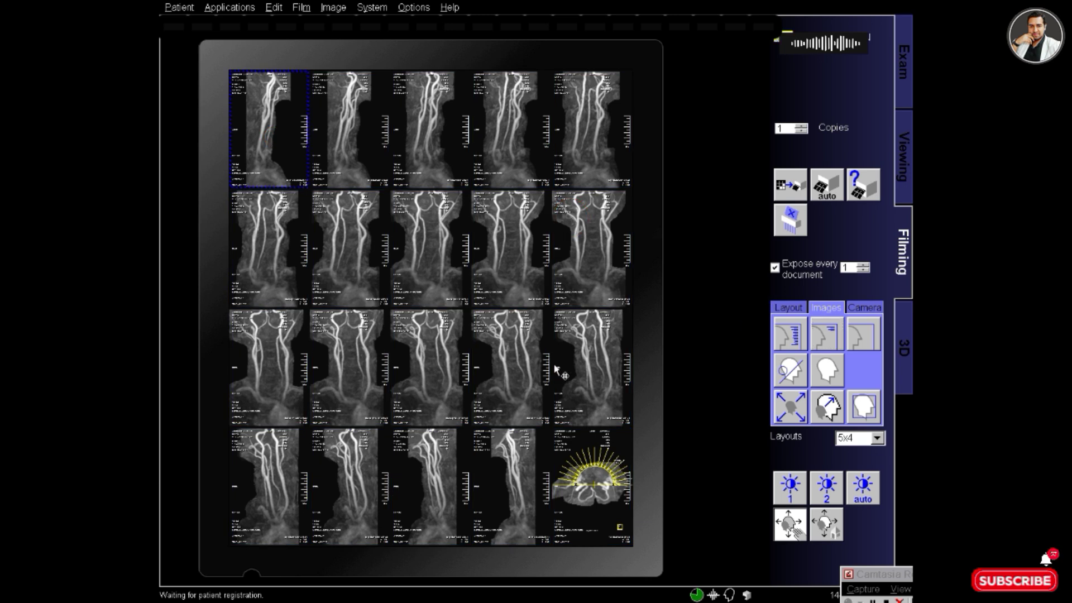
right_click(511, 351)
click(559, 414)
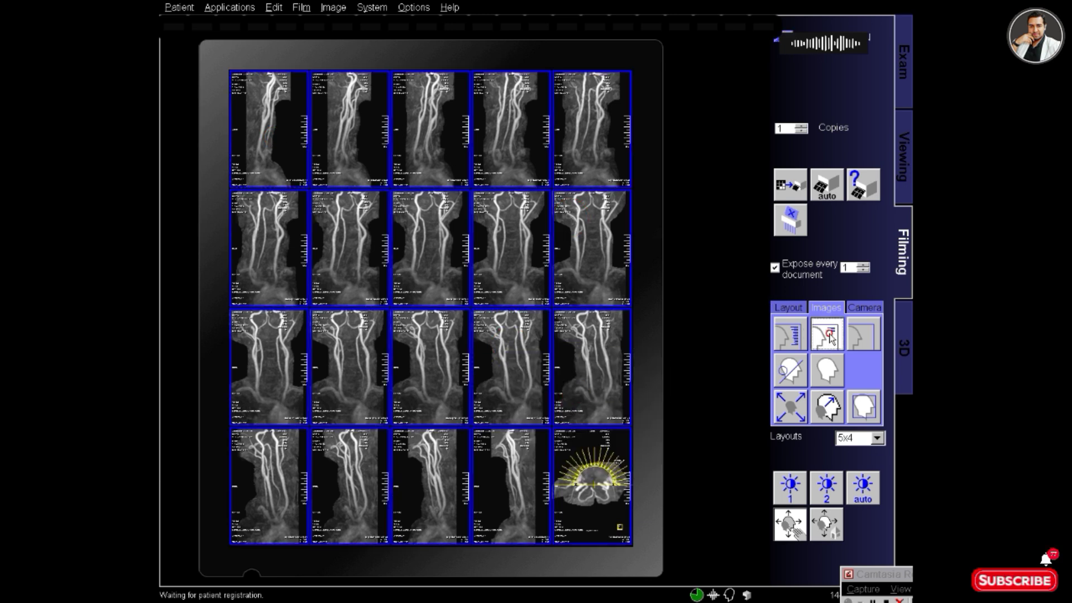
click(444, 426)
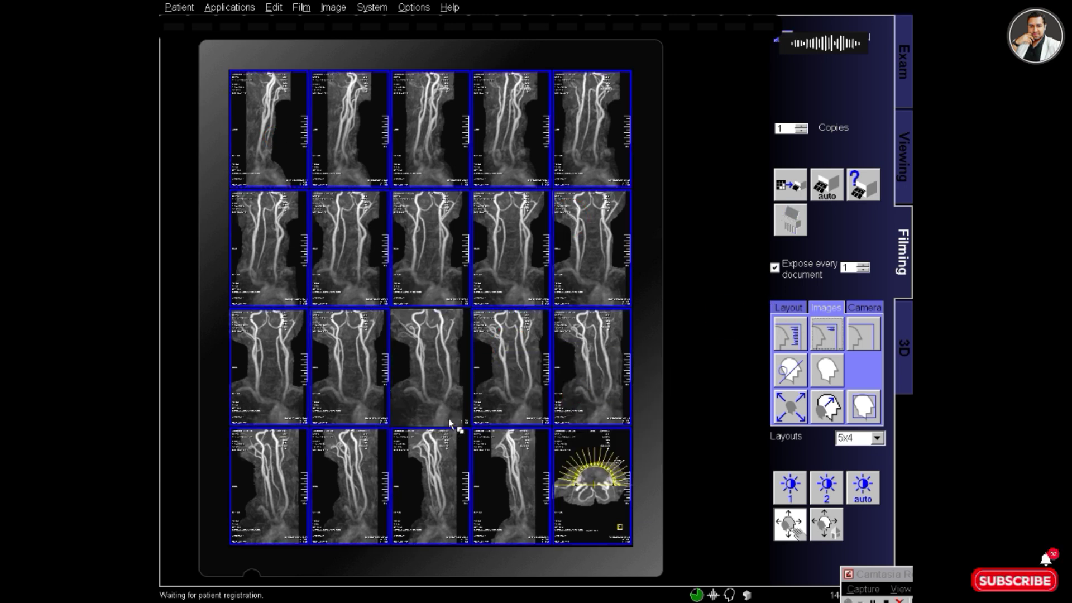
mouse_move(450, 426)
mouse_down()
mouse_move(453, 396)
mouse_move(455, 426)
mouse_up()
drag(455, 398, 459, 432)
- Adjust the position of the axial radial-planning image in its segment and send the finished film sheet for exposure
click(609, 506)
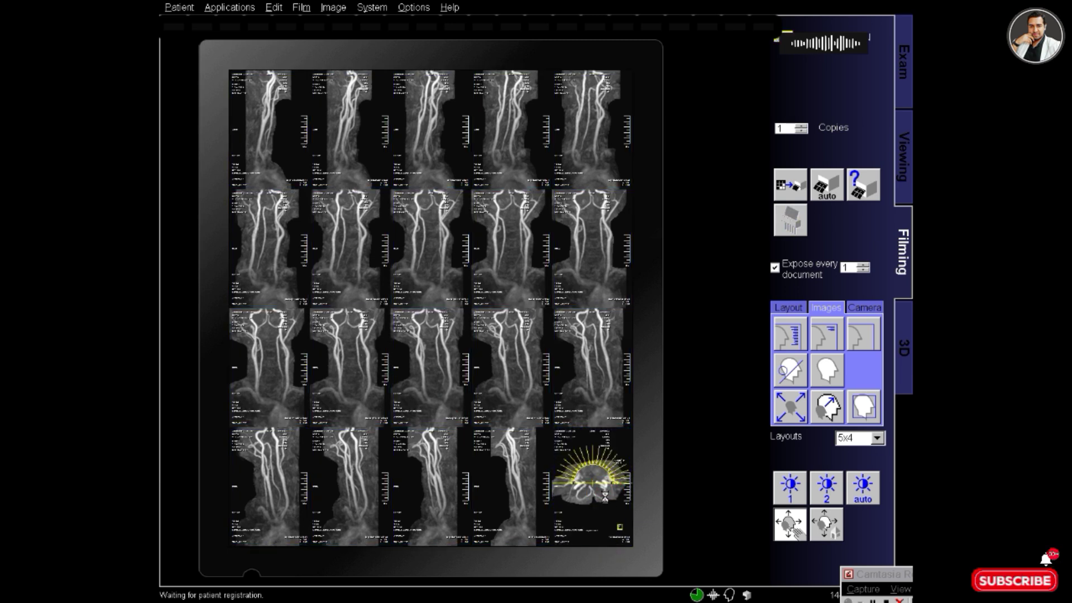
drag(608, 506, 608, 492)
click(278, 140)
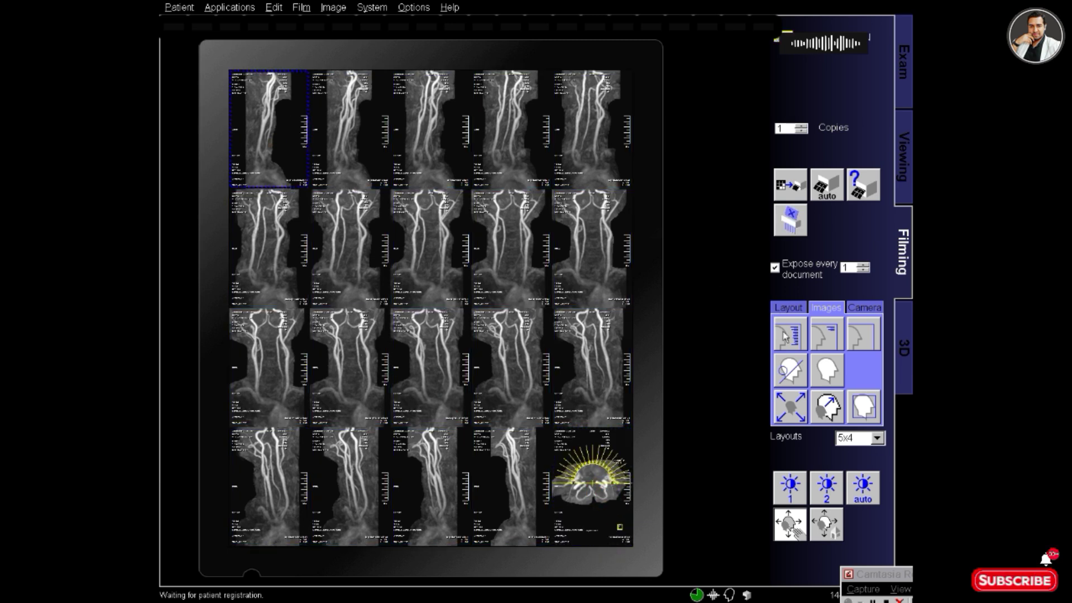
click(515, 244)
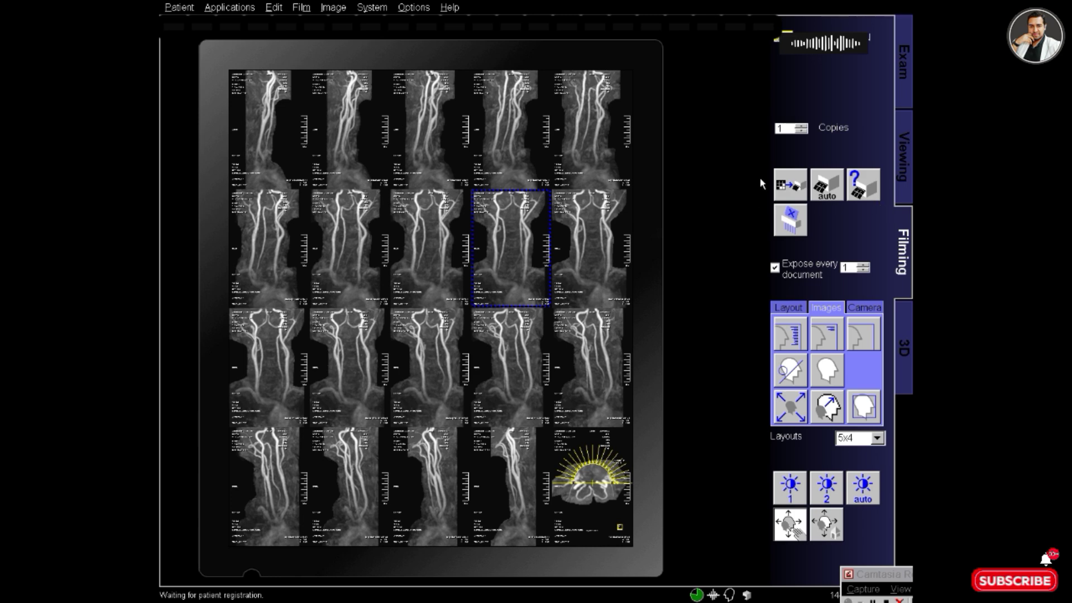
click(794, 186)
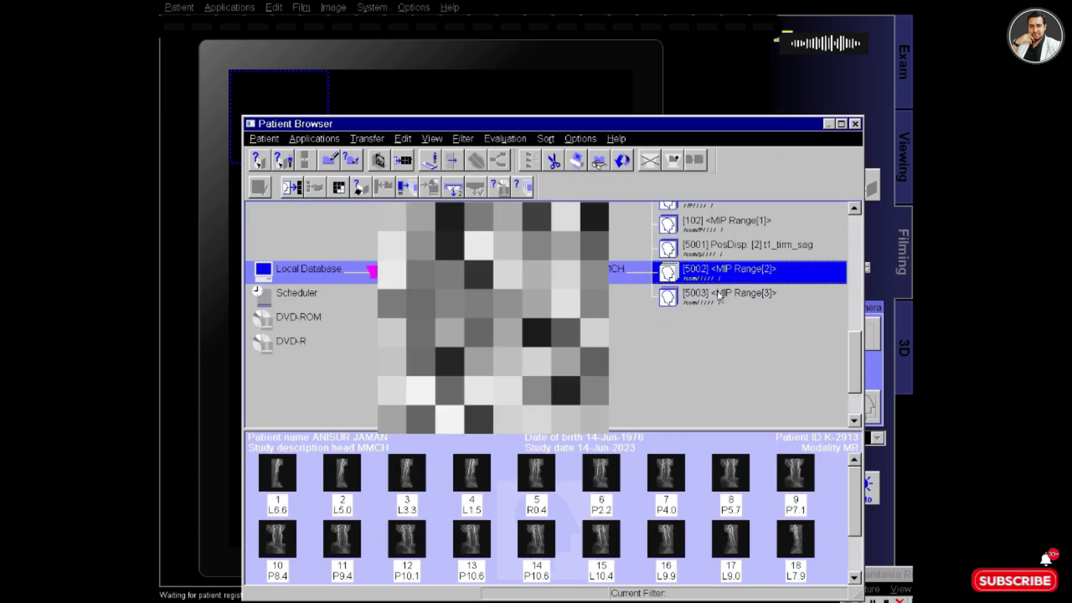
- Place the MIP Range[3] series on the empty film sheet and set the film layout to 5x4
drag(726, 273, 469, 103)
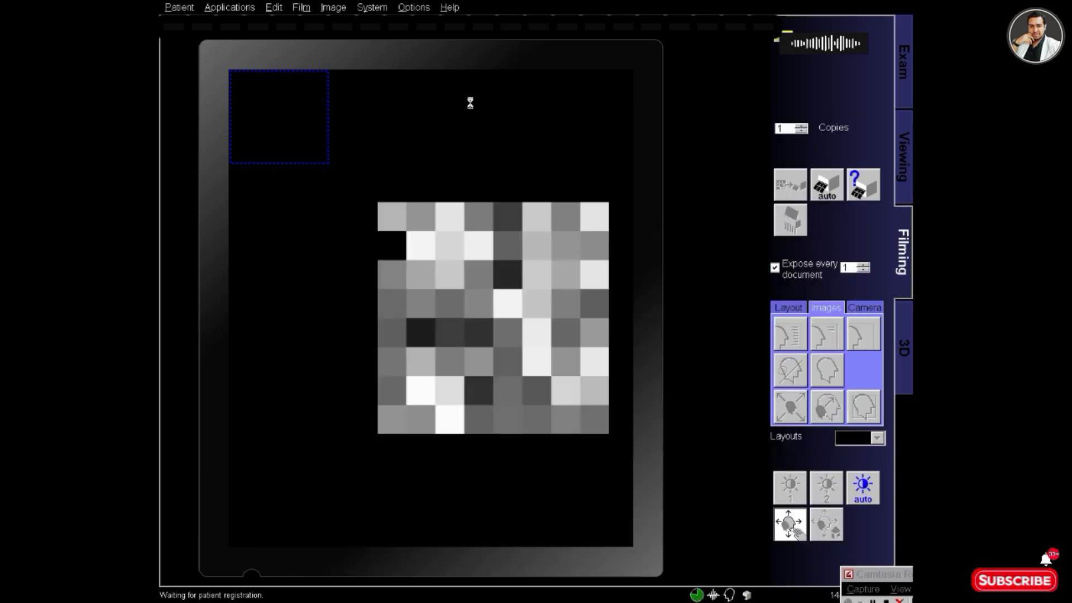
key(ctrl+a)
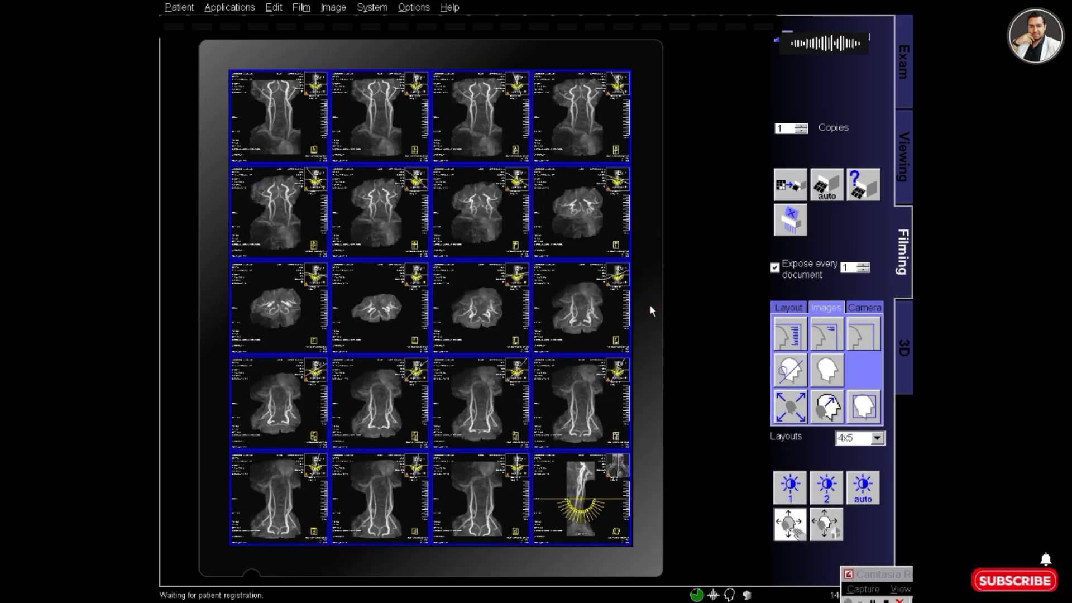
right_click(651, 307)
click(673, 430)
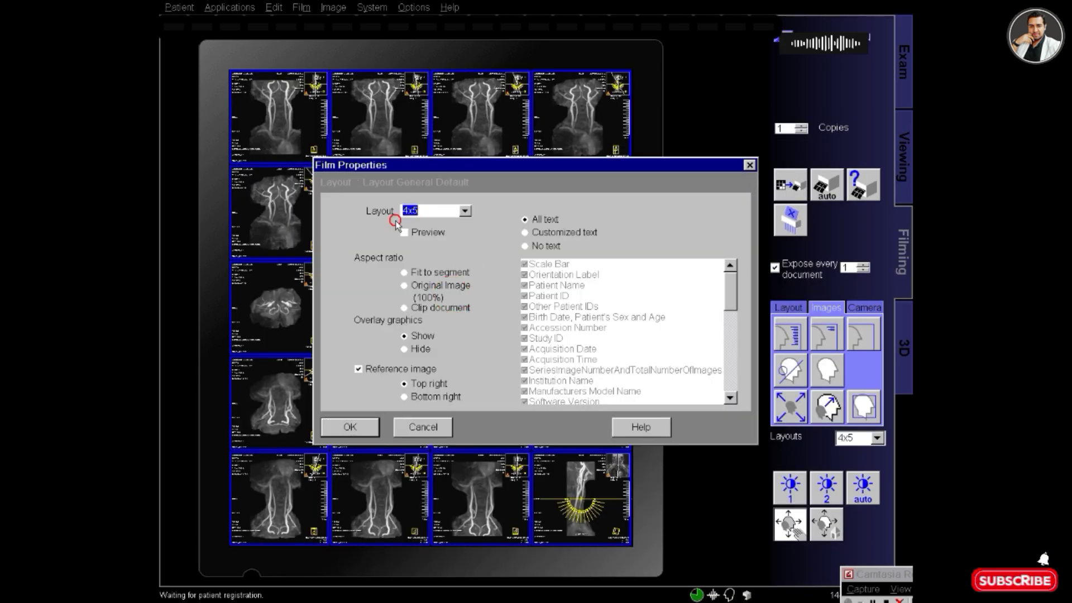
text(5x4)
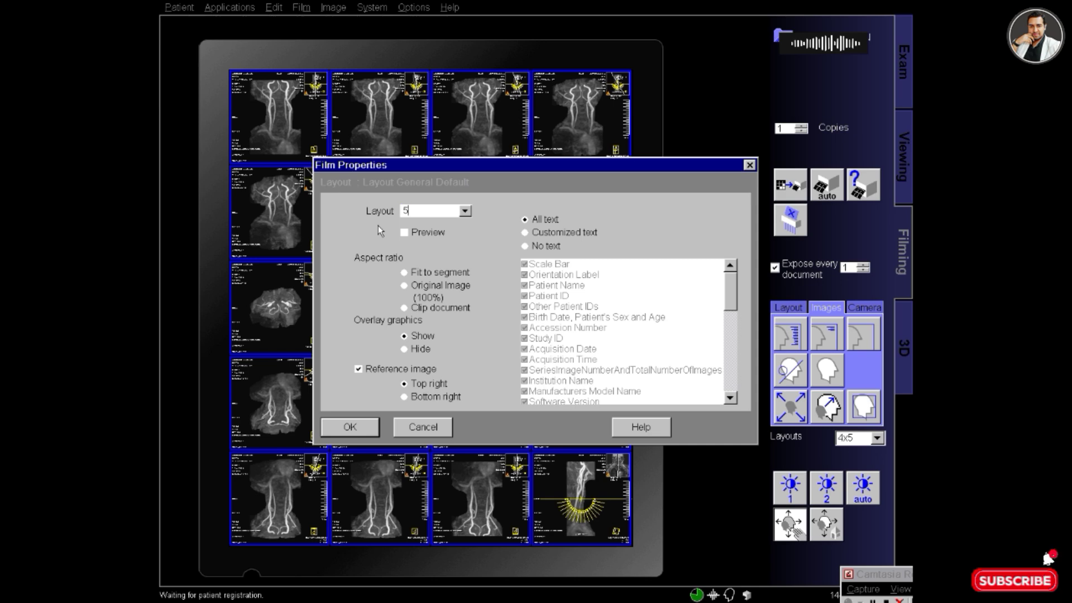
key(Return)
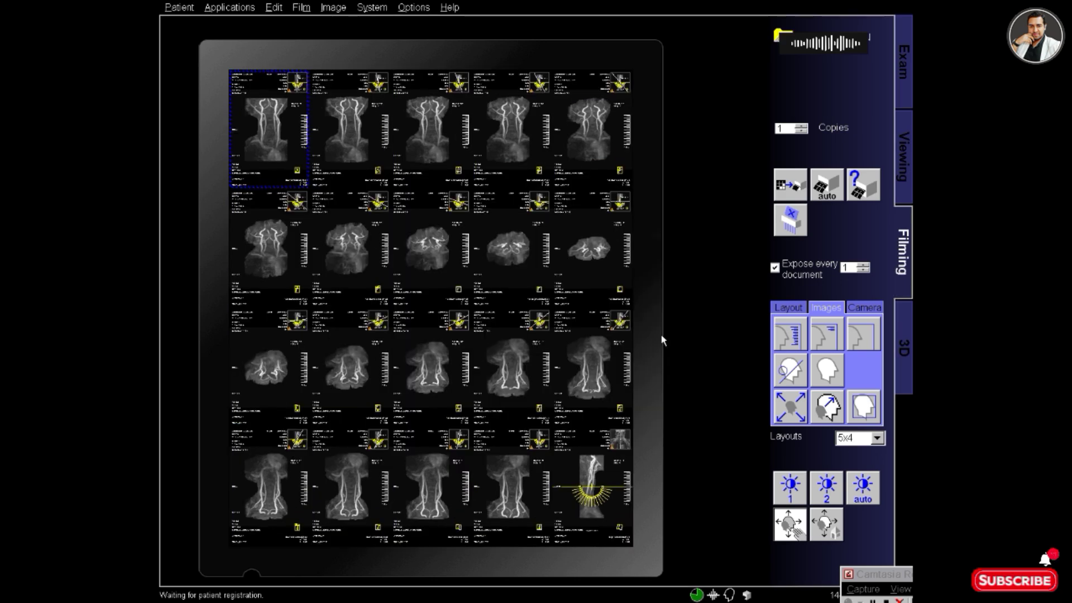
- Select all images on the 5x4 film and turn off their reference images in the film properties
key(ctrl+a)
right_click(631, 325)
click(673, 445)
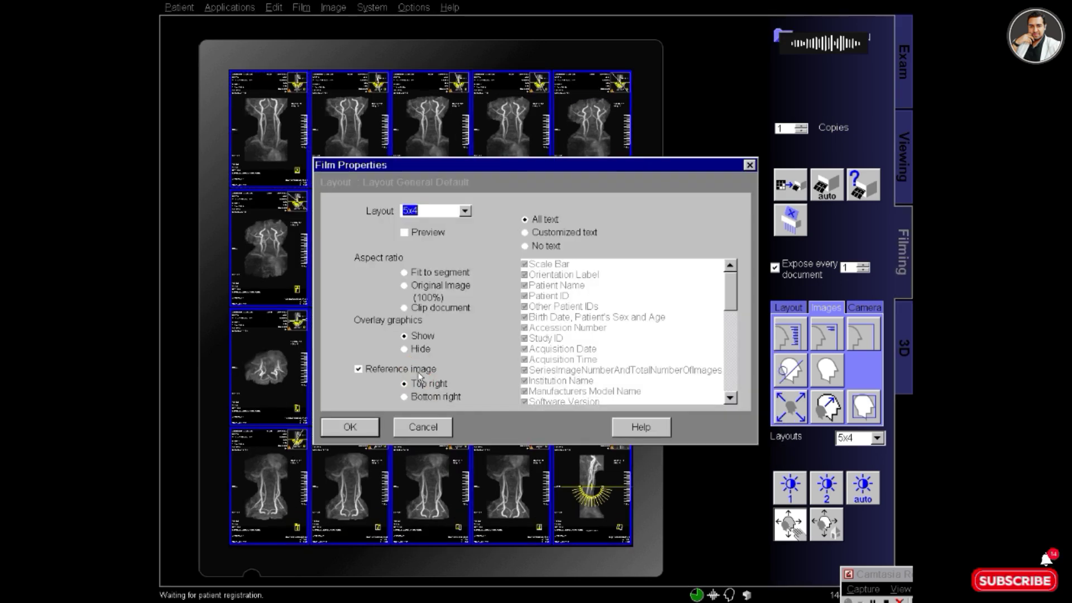
key(Return)
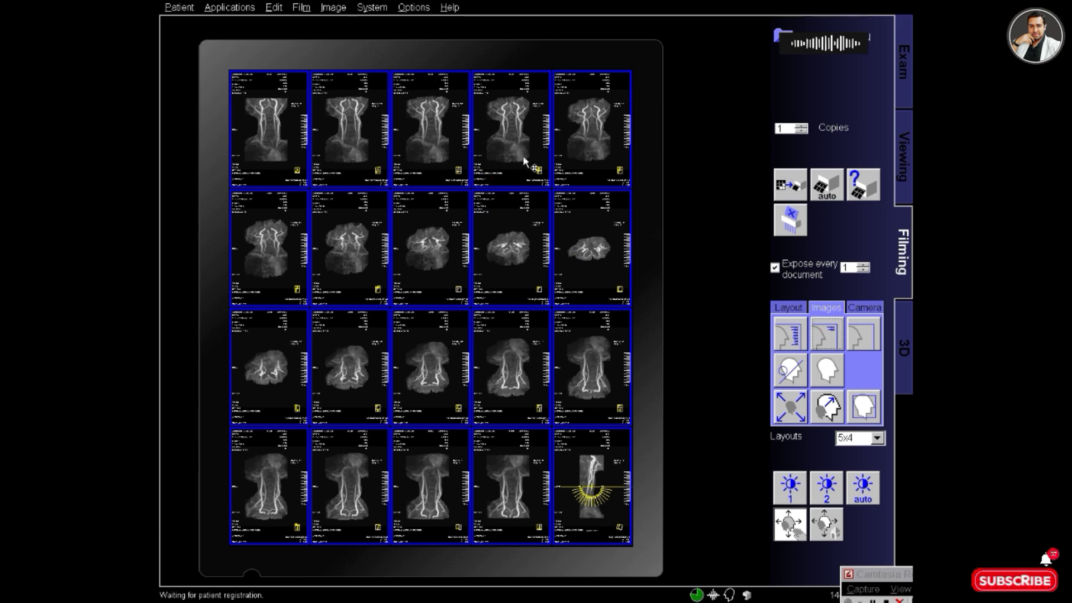
- Enlarge all the vessel images within their film segments and adjust their position, finishing with the first image selected
drag(523, 155, 497, 65)
click(522, 206)
click(521, 182)
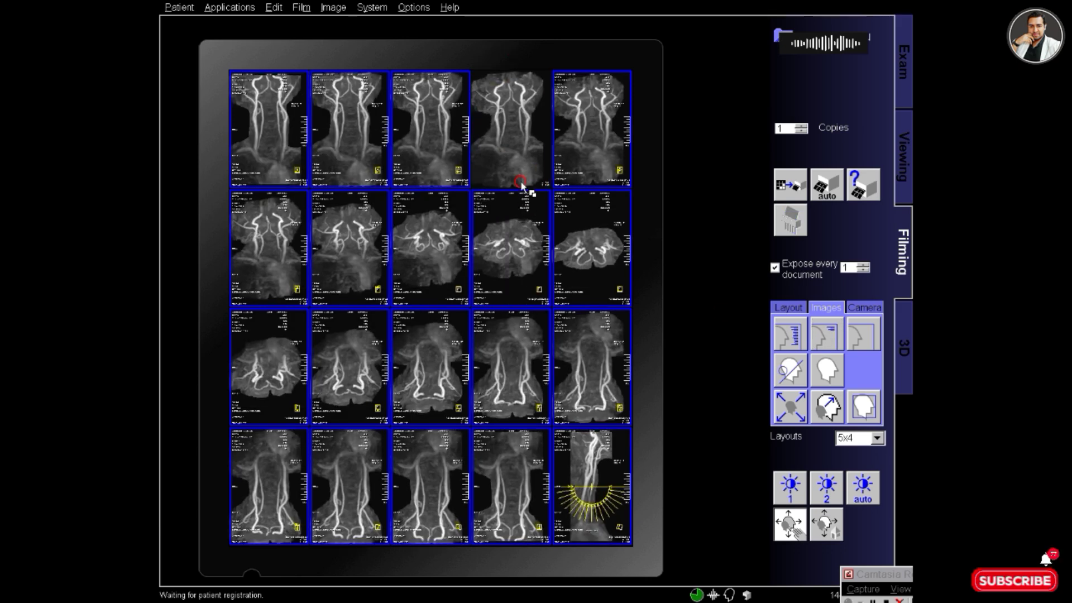
drag(422, 180, 439, 161)
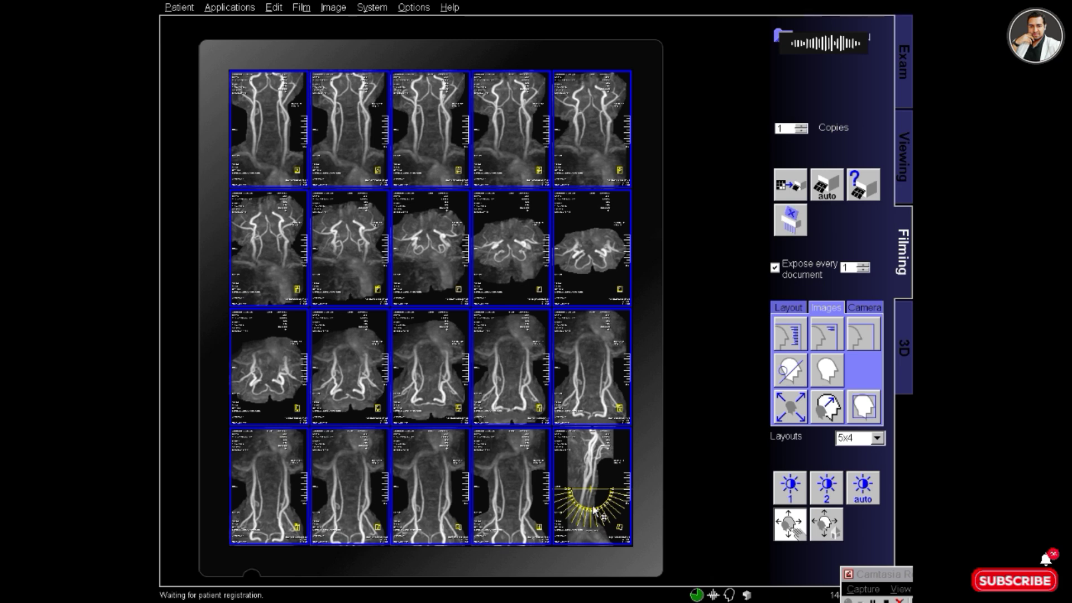
click(605, 540)
click(255, 84)
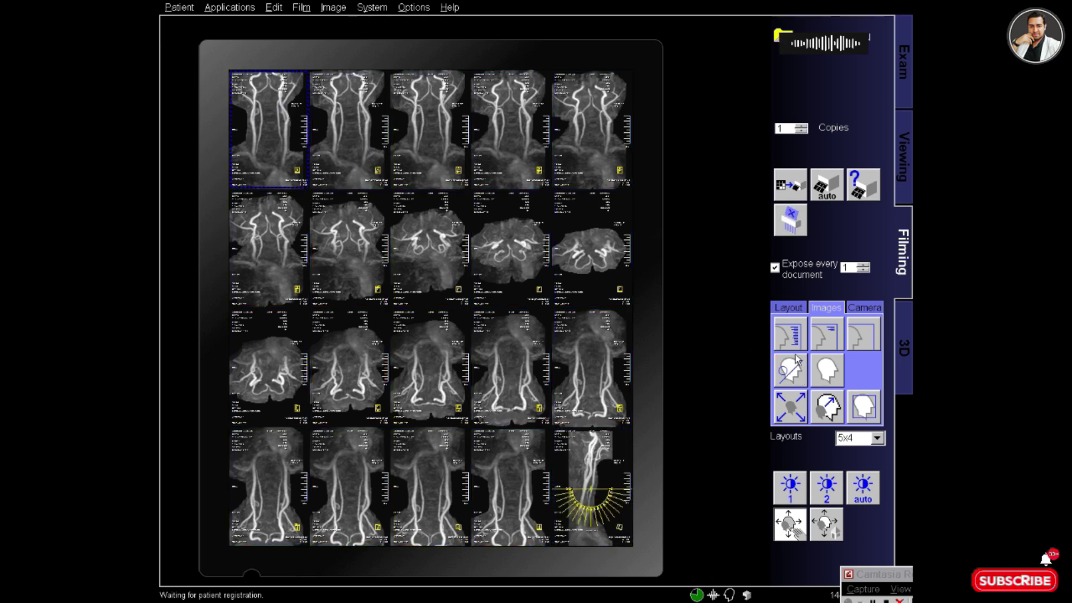
- Clear the loaded patient images from the Viewing workspace and return to the Exam workspace
click(789, 280)
click(905, 148)
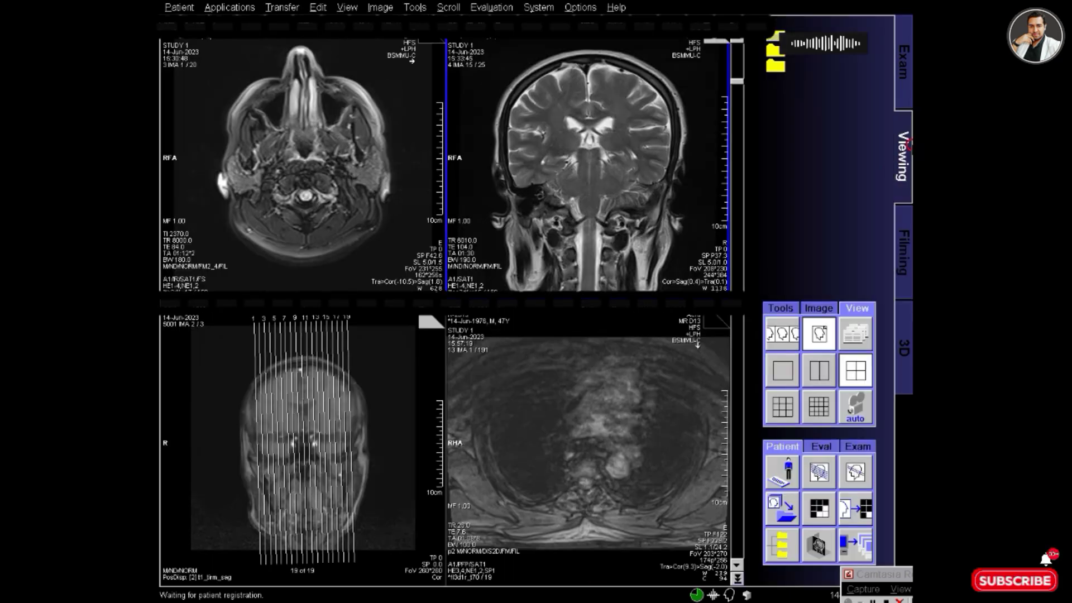
click(775, 511)
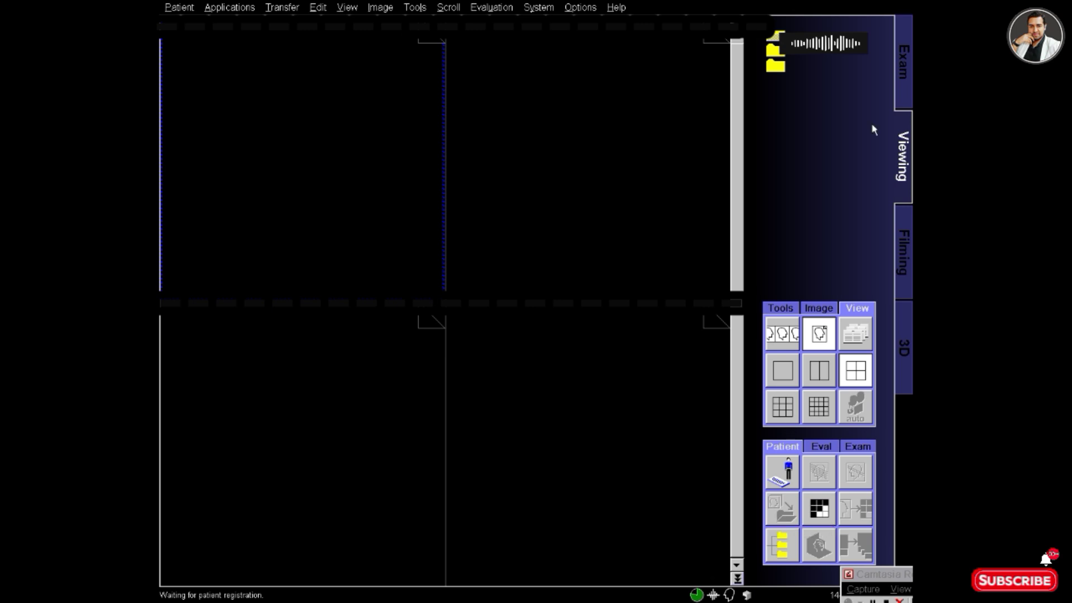
click(910, 74)
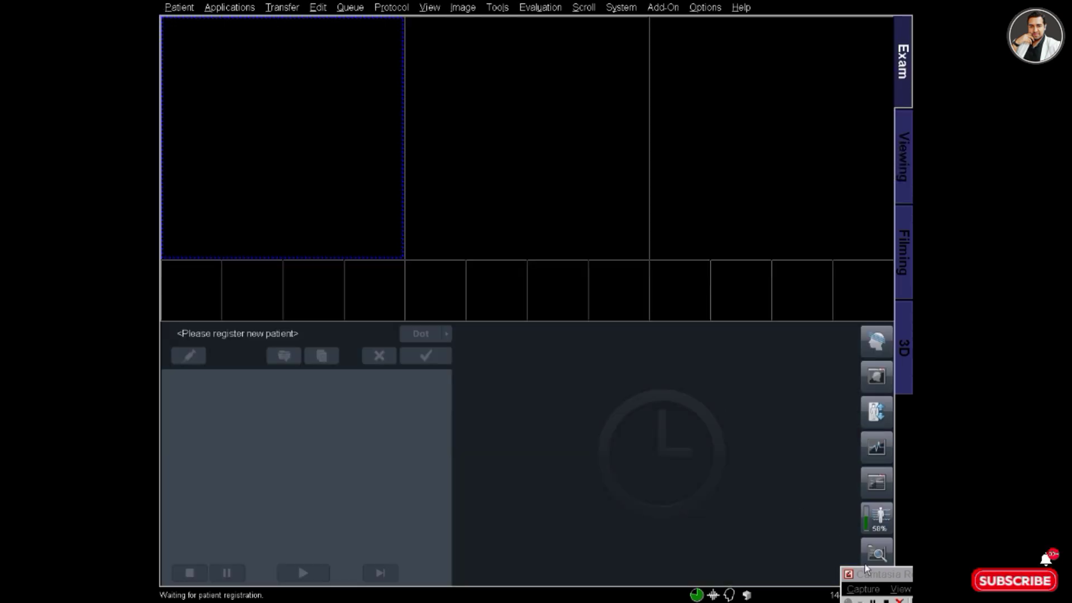